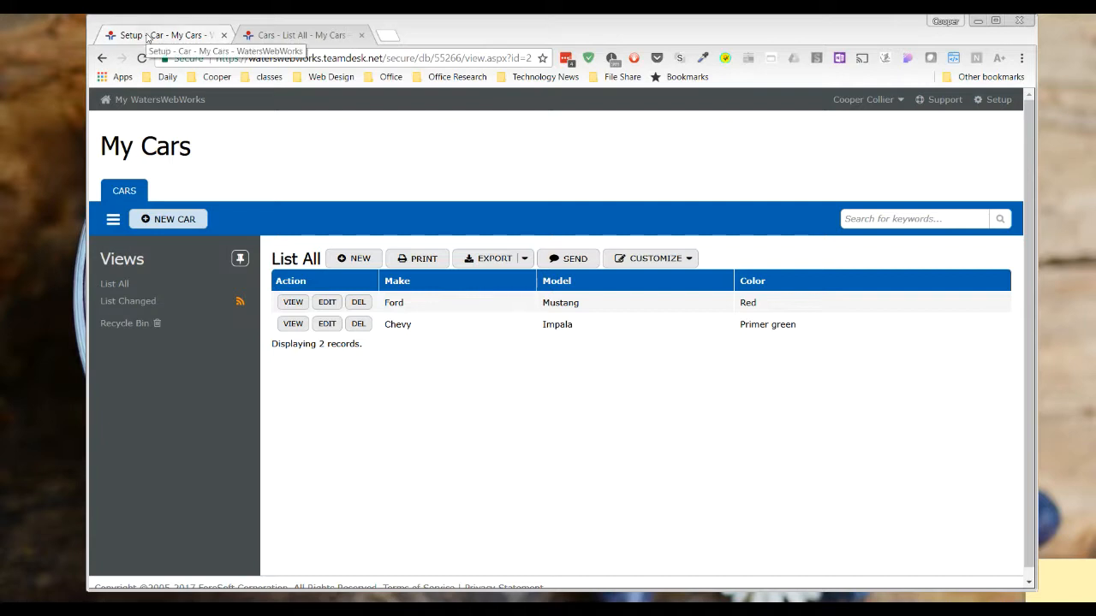
# Open the Ford Mustang record's edit form, and cancel it without changes
pyautogui.click(327, 303)
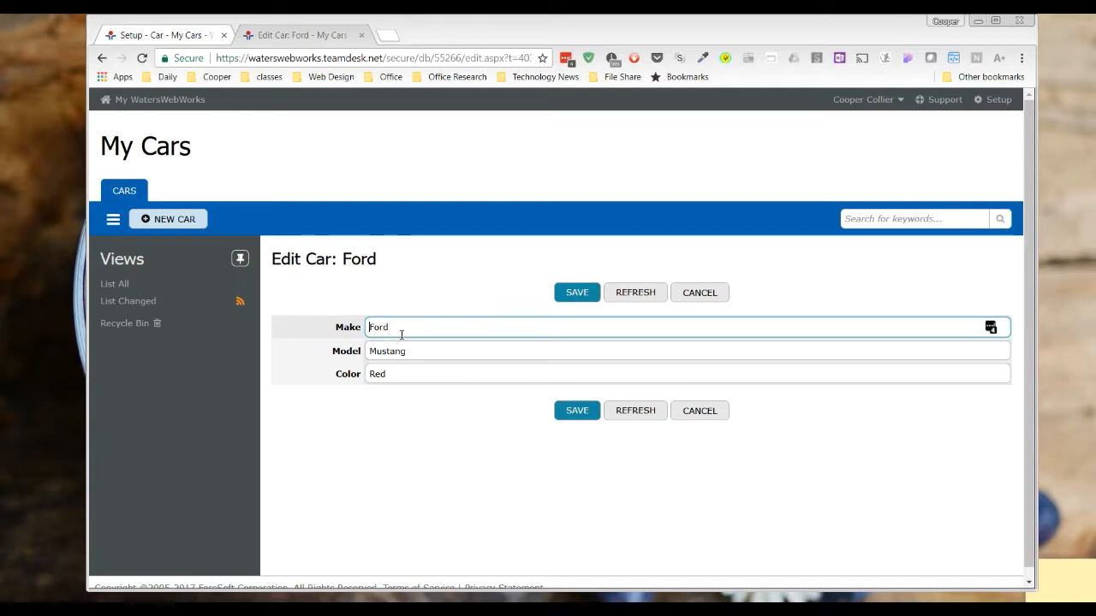
pyautogui.click(699, 413)
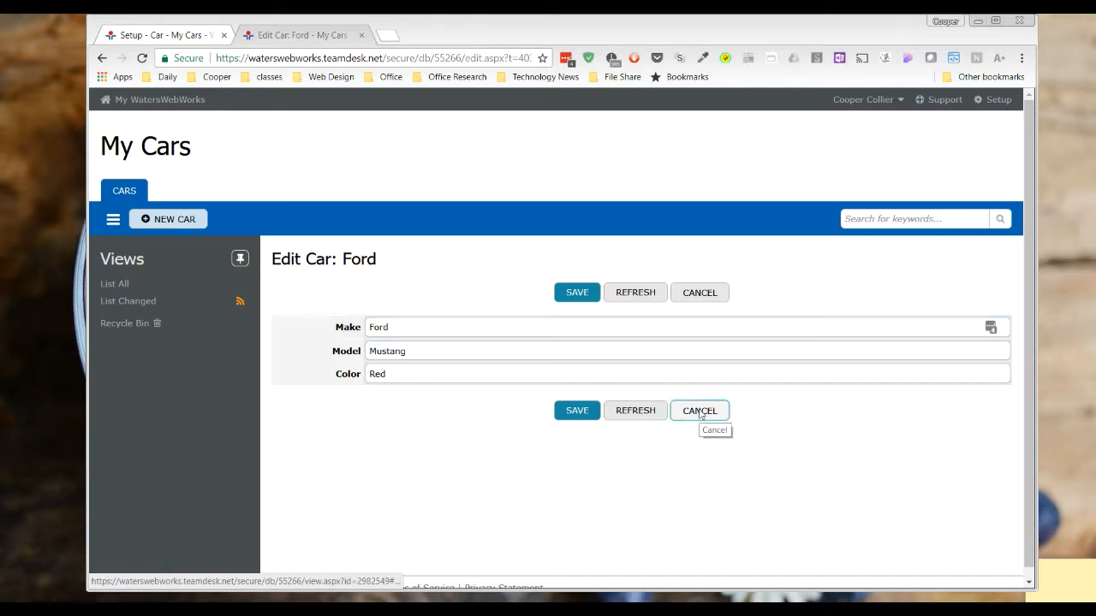
# Go to the Car table's column setup, open the Color column for editing and review its options
pyautogui.click(165, 35)
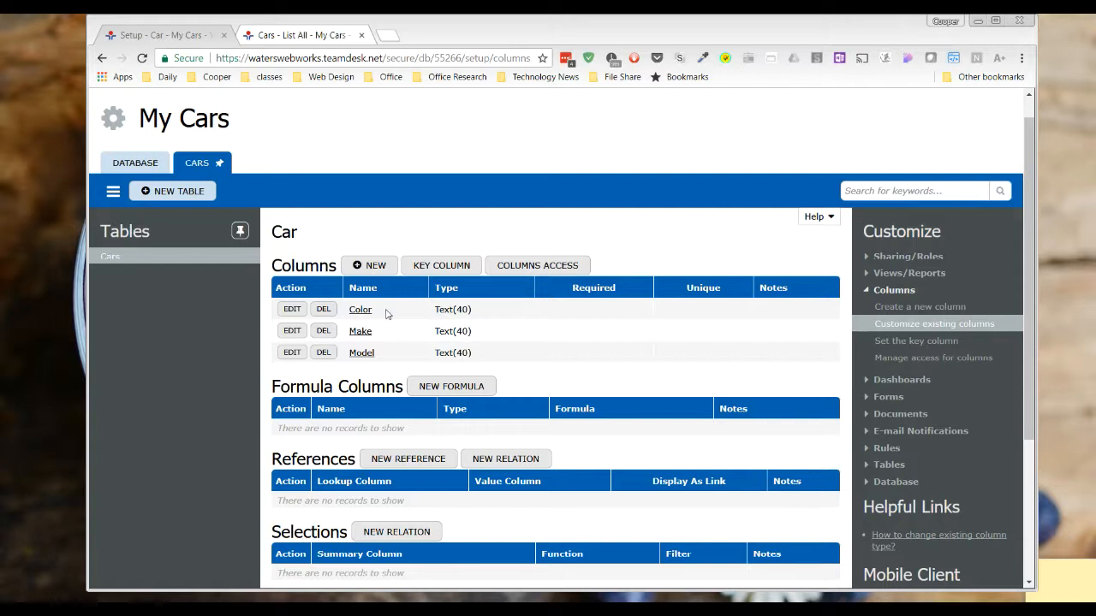
pyautogui.click(293, 312)
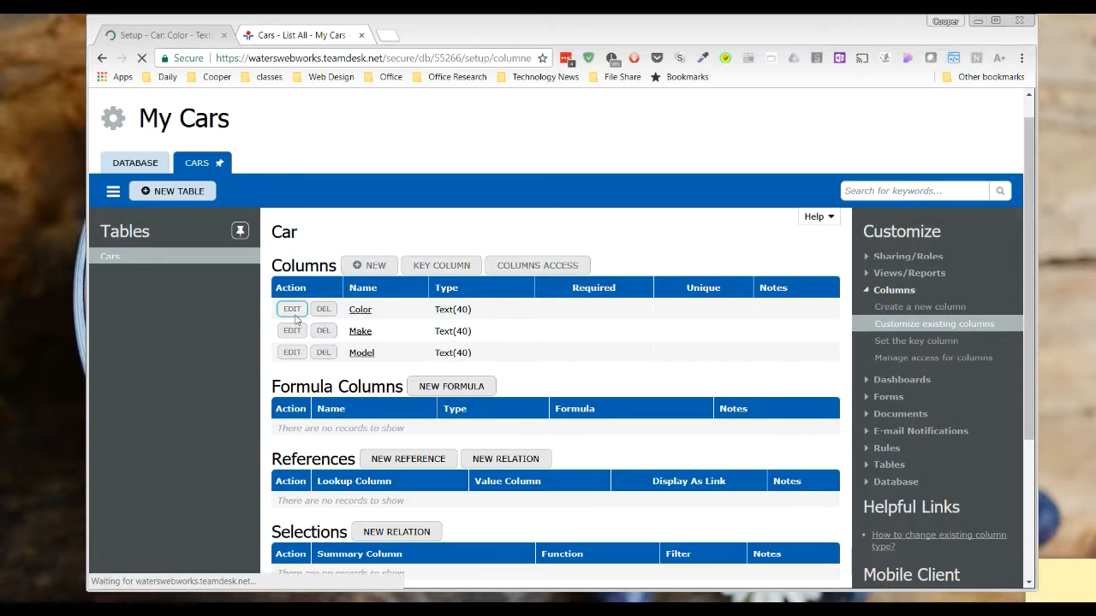
pyautogui.scroll(-1, 412, 289)
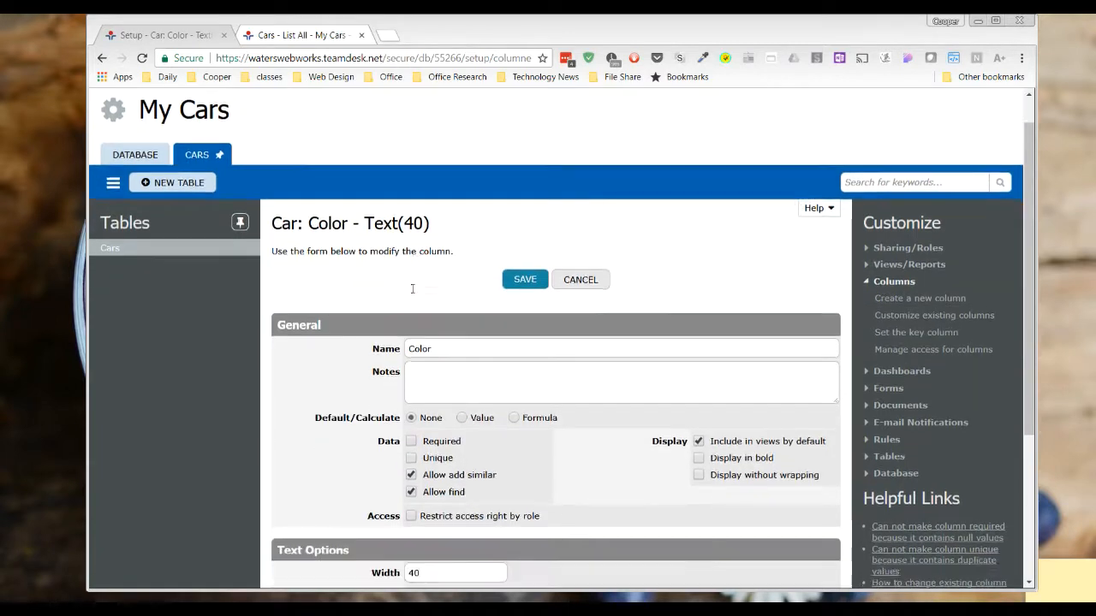
pyautogui.scroll(-1, 357, 283)
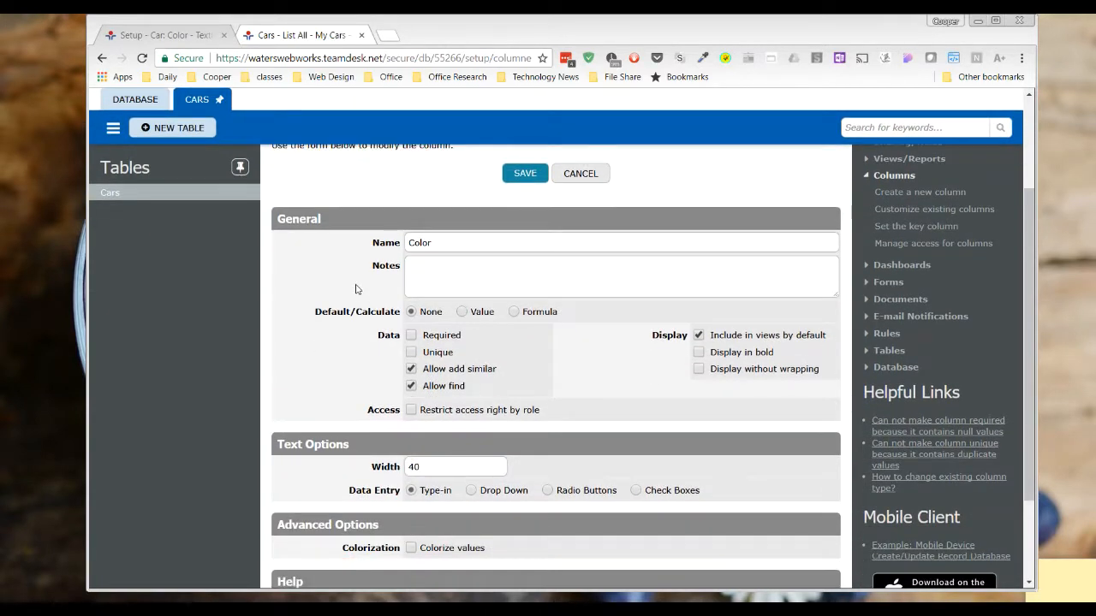
pyautogui.scroll(1, 357, 290)
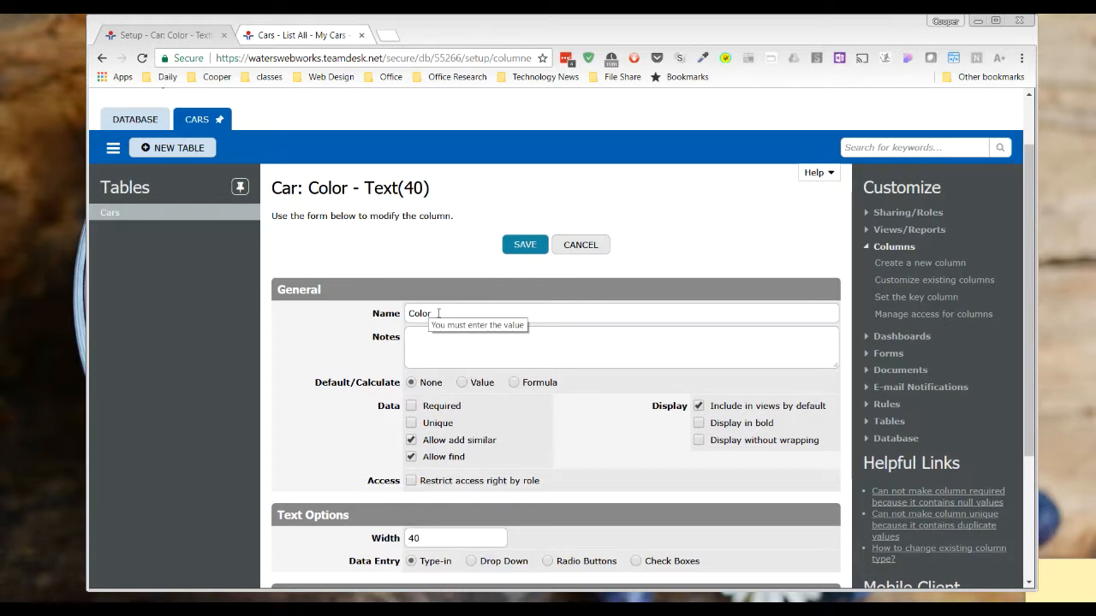
# View the Ford Mustang record's details in the cars list, and return to the list
pyautogui.click(301, 36)
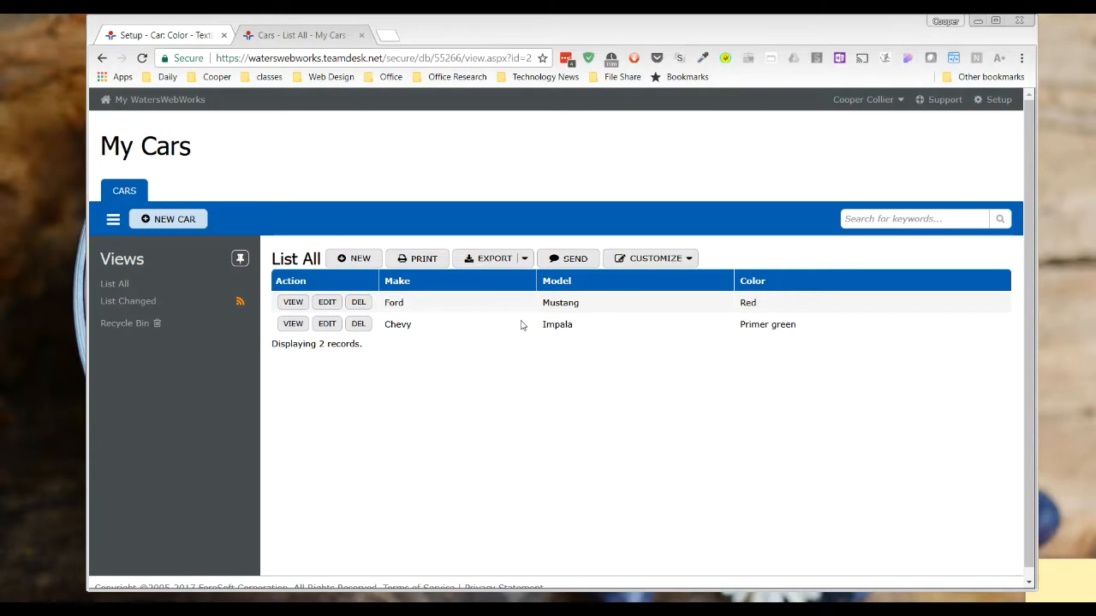
pyautogui.click(291, 304)
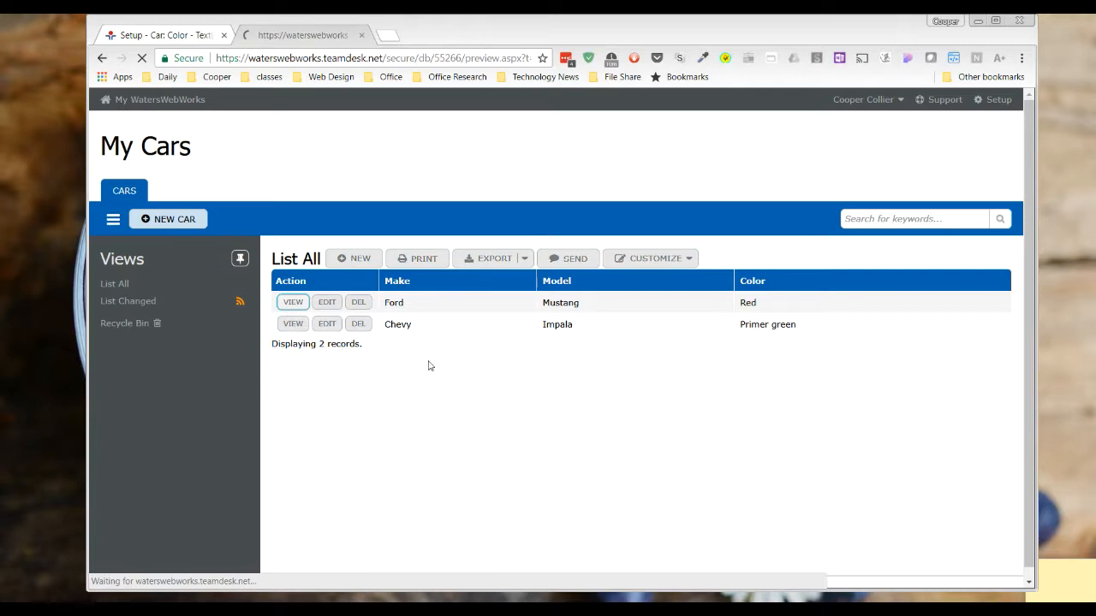
pyautogui.moveTo(343, 370)
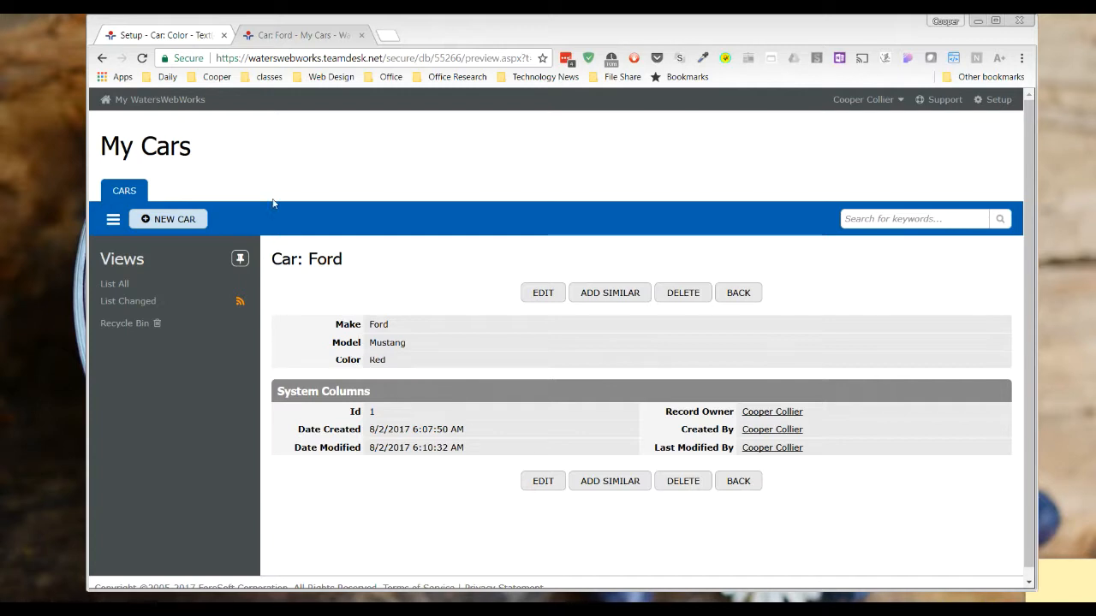
pyautogui.click(730, 296)
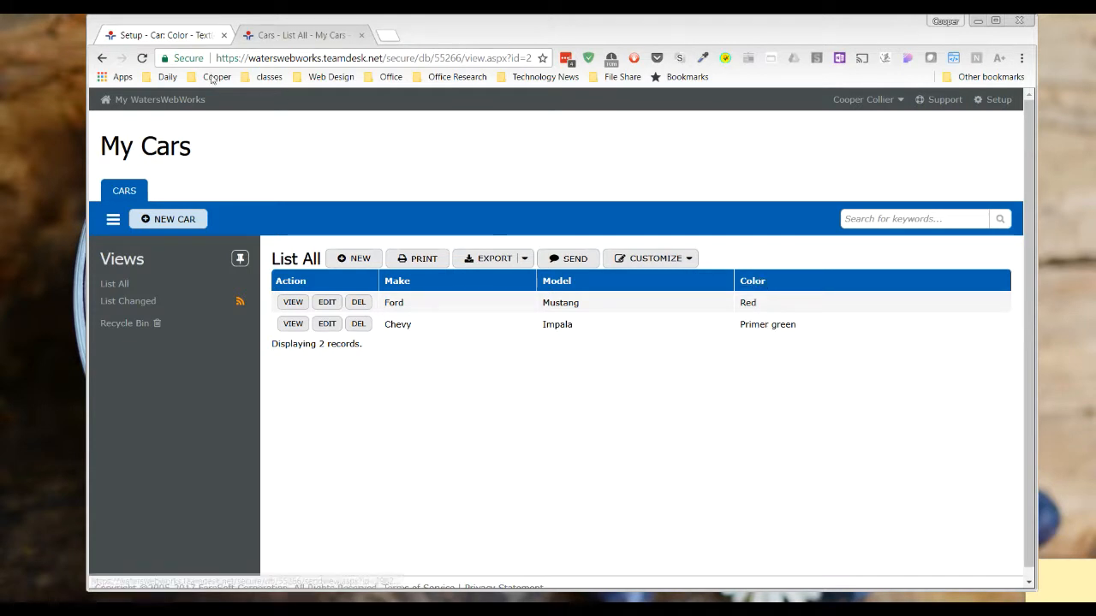
# Enter "This is the color of the car." as the note of the Color column
pyautogui.click(178, 39)
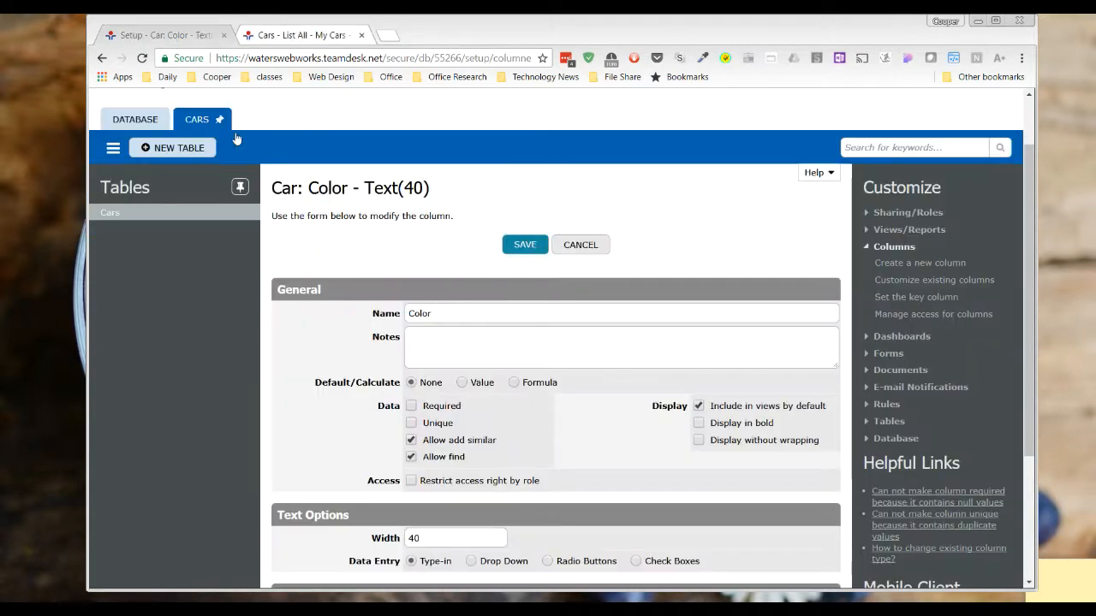
pyautogui.click(425, 338)
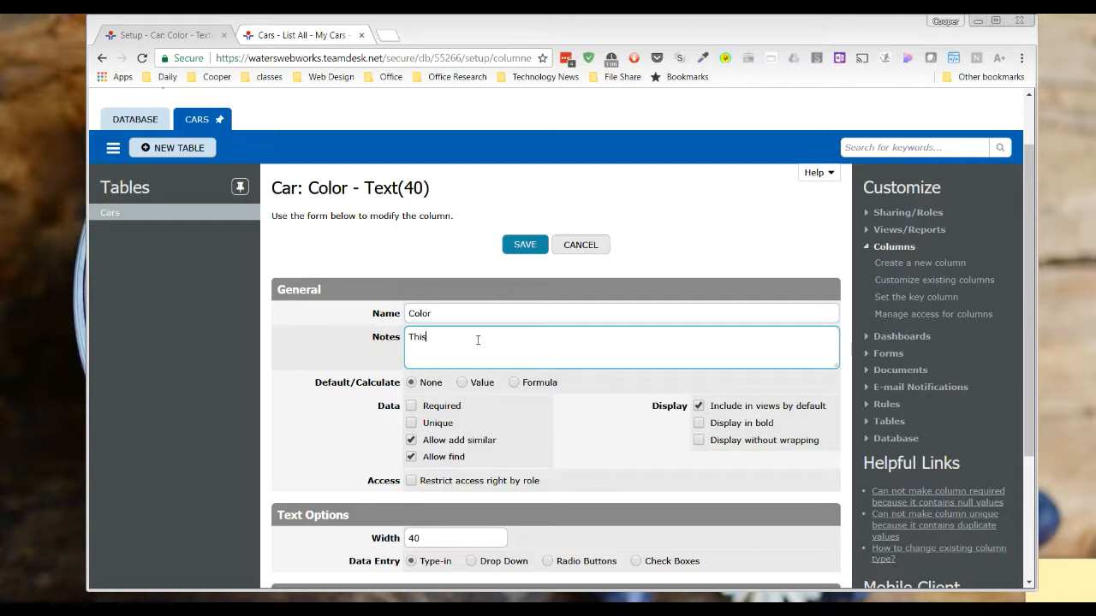
pyautogui.write('the colorof the car.')
pyautogui.click(463, 385)
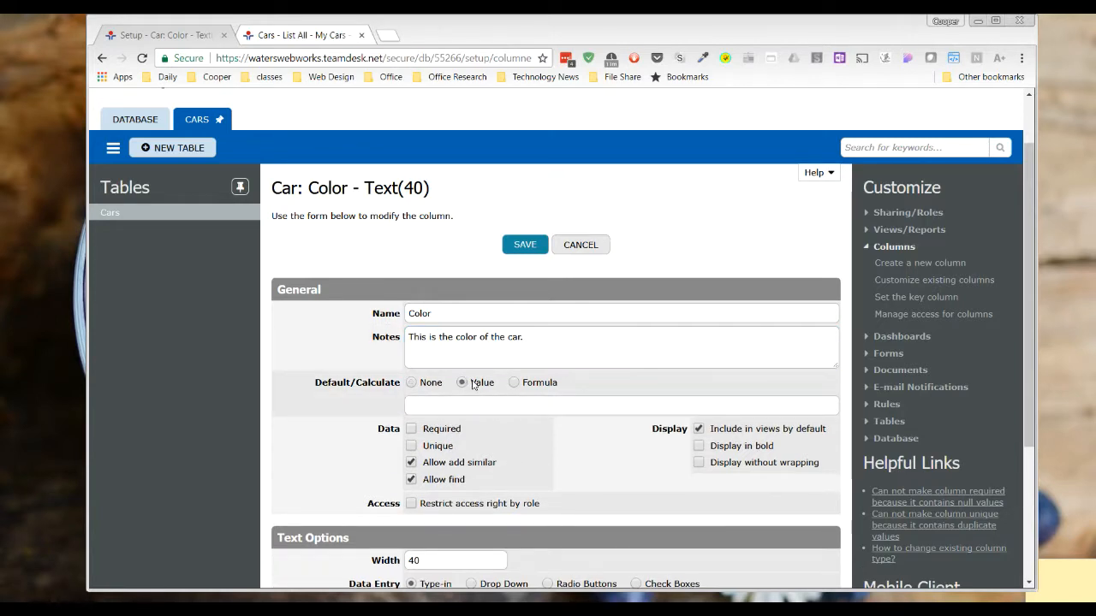
pyautogui.click(517, 387)
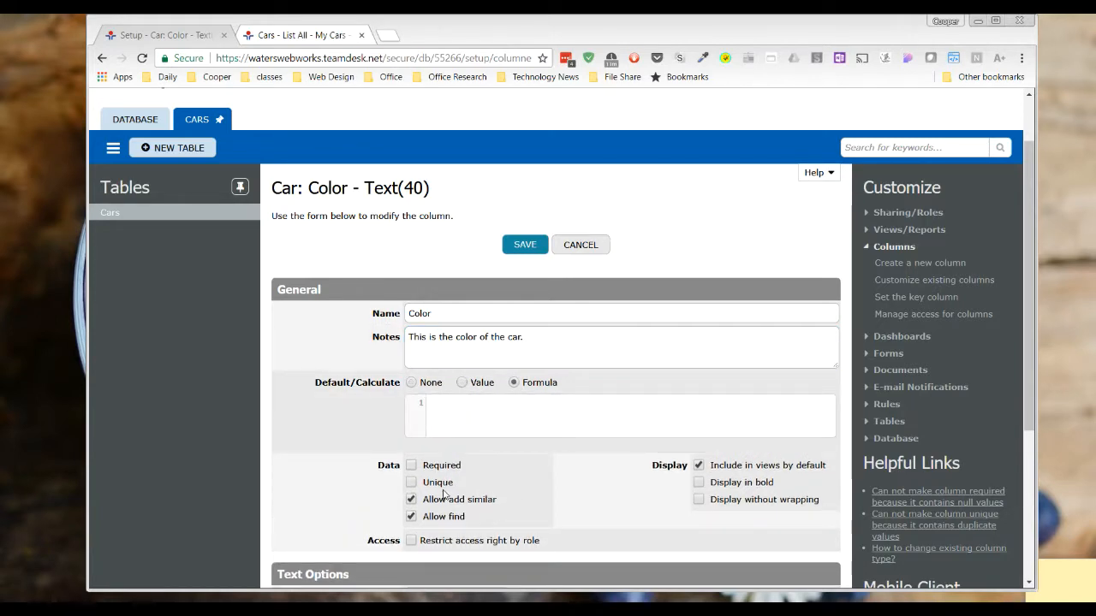
pyautogui.click(503, 427)
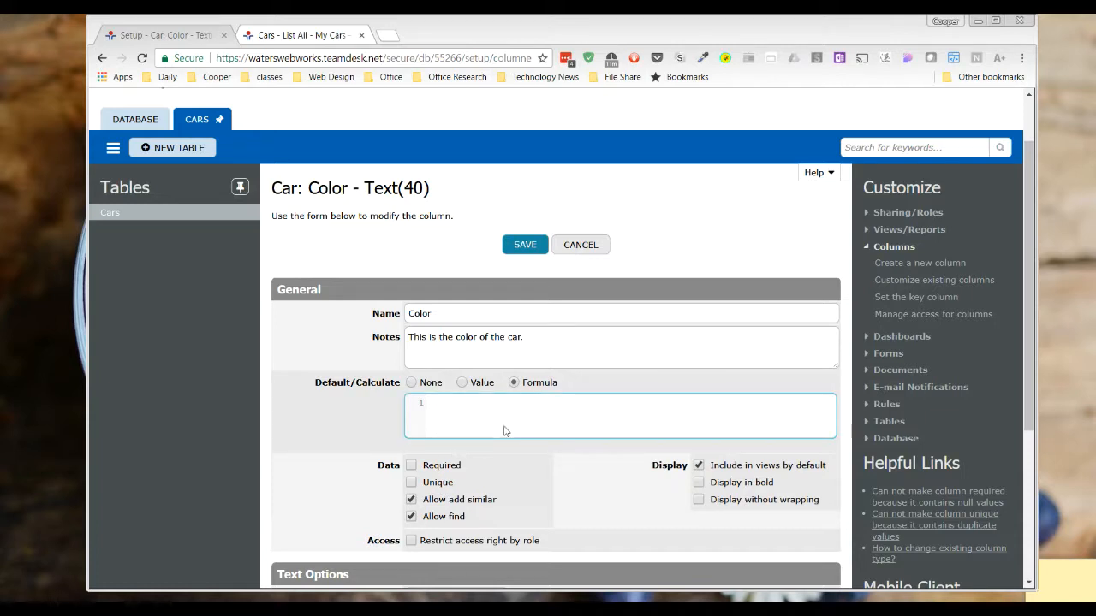
# Give the Color column the fixed default value Pink and save the column
pyautogui.click(462, 384)
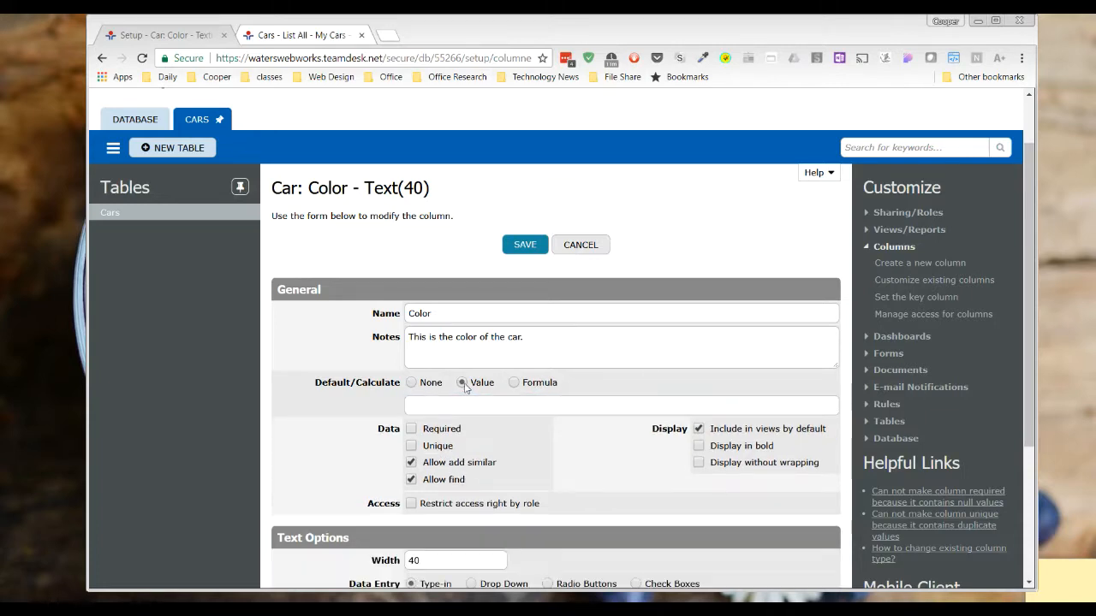
pyautogui.click(456, 406)
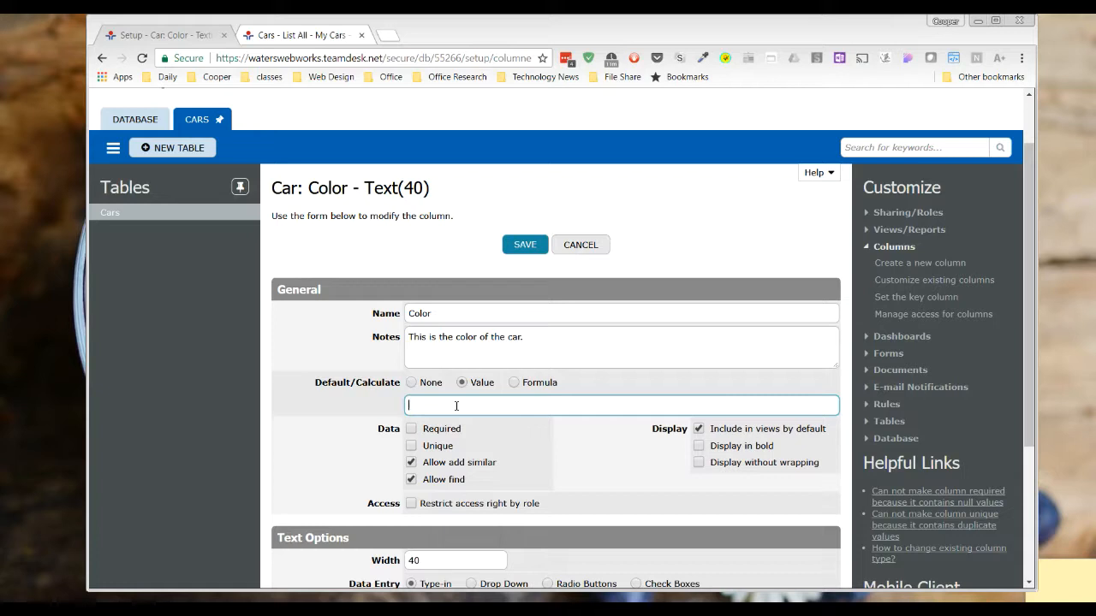
pyautogui.write('Pink')
pyautogui.click(524, 246)
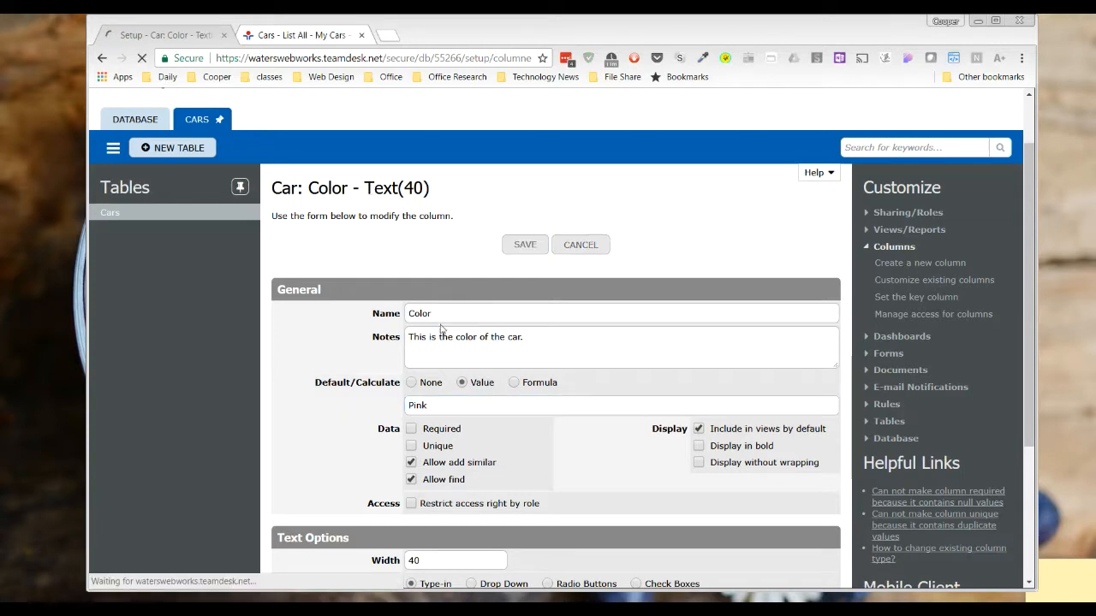
# Review the Car table's columns, and start a new car record to check the Color default
pyautogui.scroll(-3, 371, 267)
pyautogui.scroll(2, 374, 269)
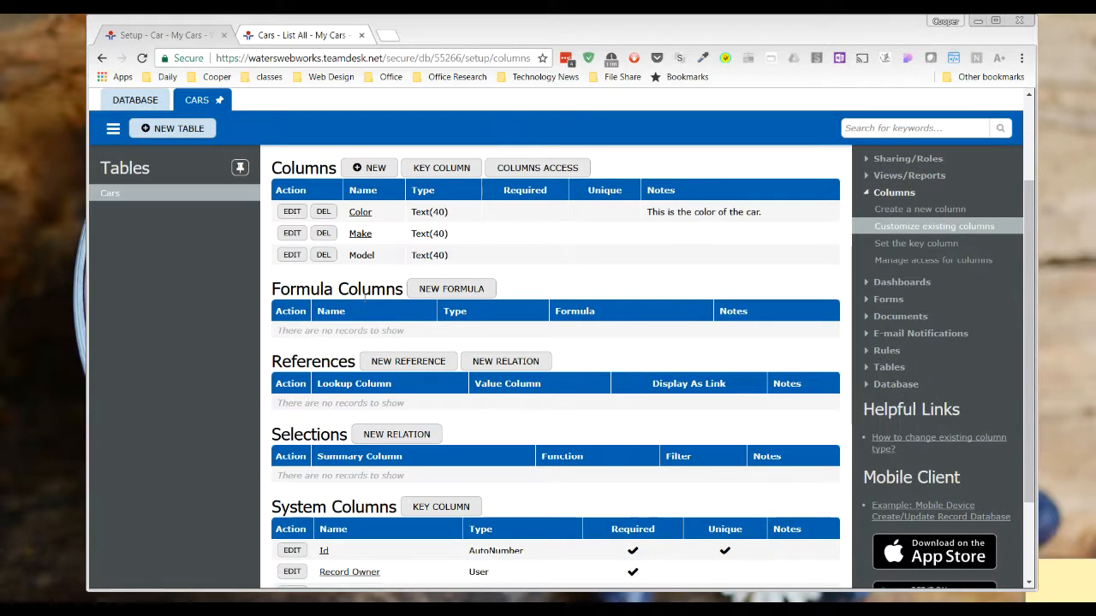
pyautogui.scroll(2, 502, 297)
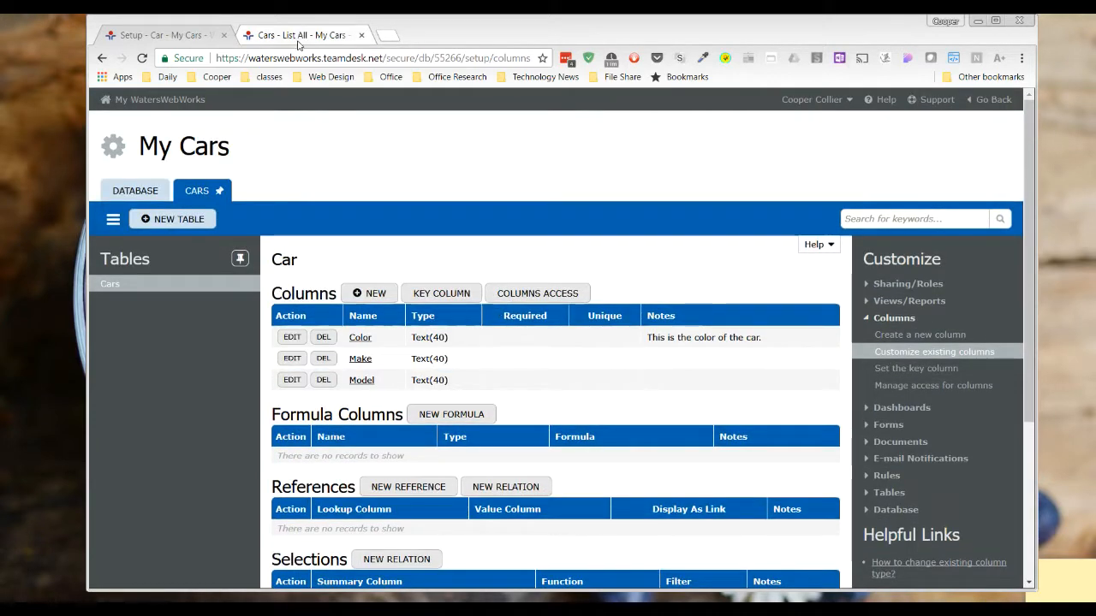
pyautogui.click(300, 35)
pyautogui.click(158, 224)
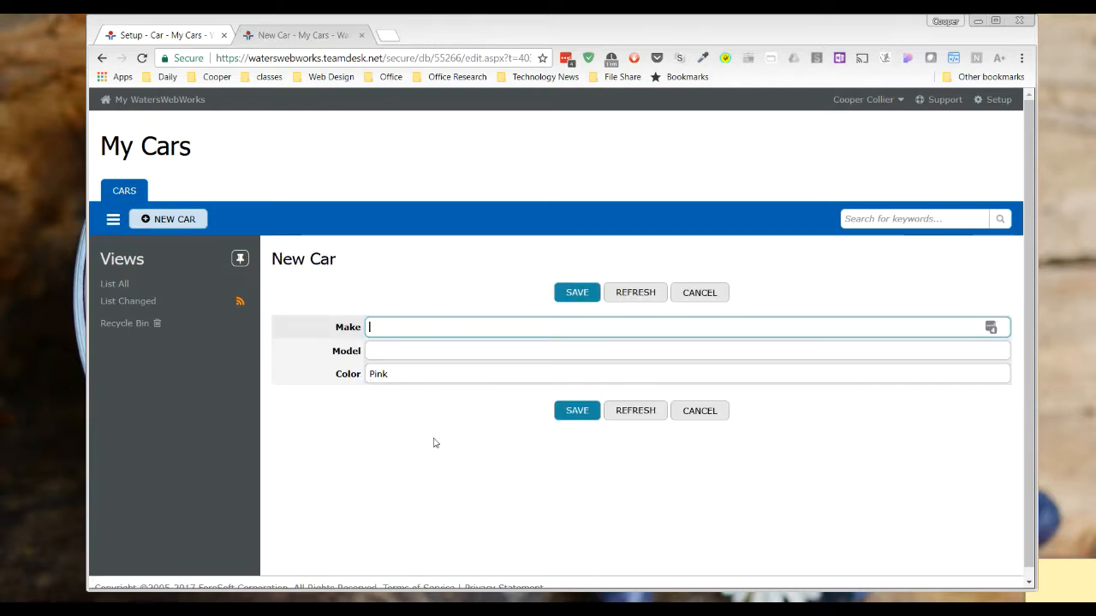
# Try editing the new car's prefilled Color by appending "dddd", and cancel the record
pyautogui.click(400, 380)
pyautogui.write('dddd')
pyautogui.moveTo(422, 374); pyautogui.dragTo(368, 374)
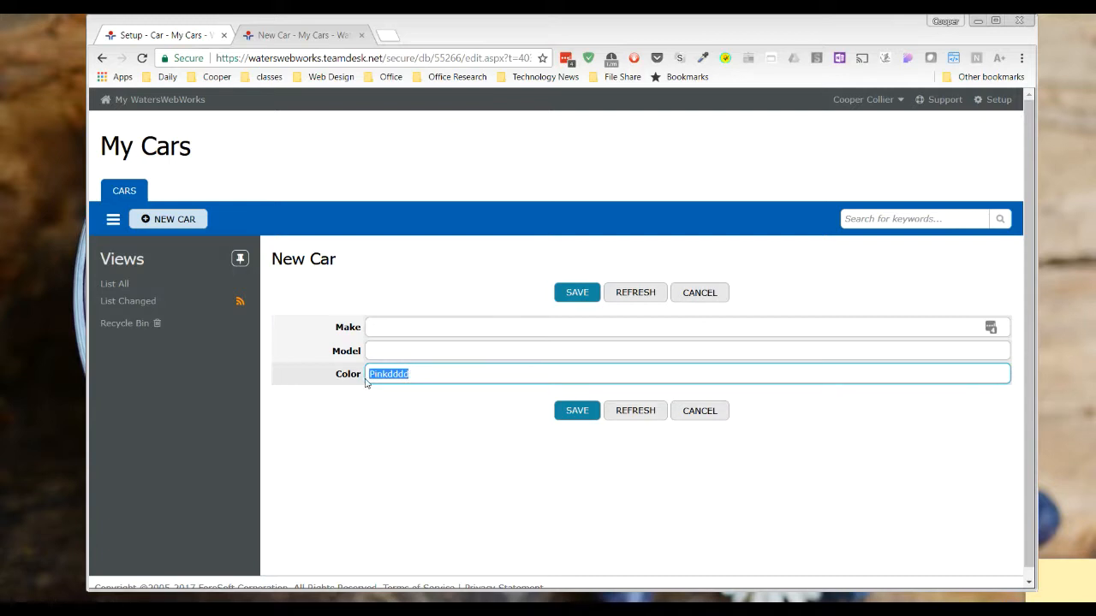
pyautogui.click(698, 411)
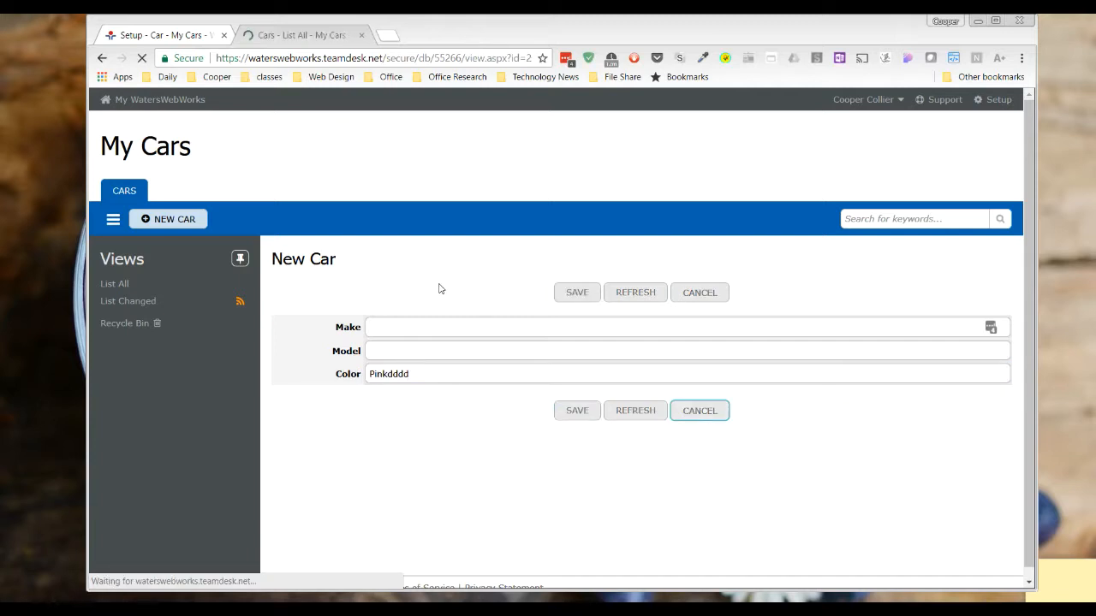
# Reopen the Color column's settings for editing from the Car table setup
pyautogui.click(291, 35)
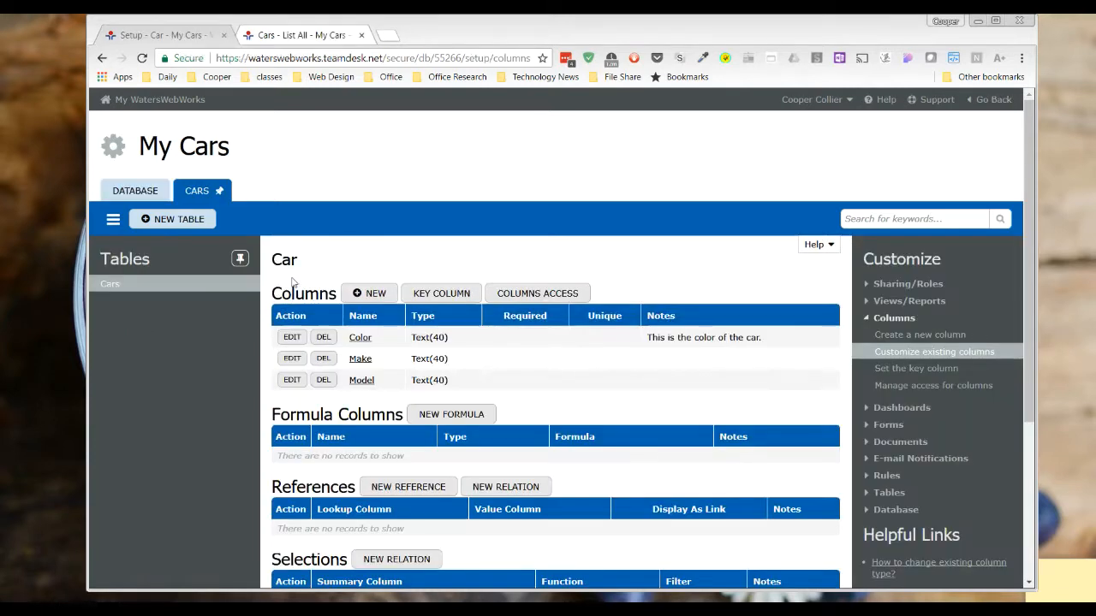
pyautogui.click(291, 338)
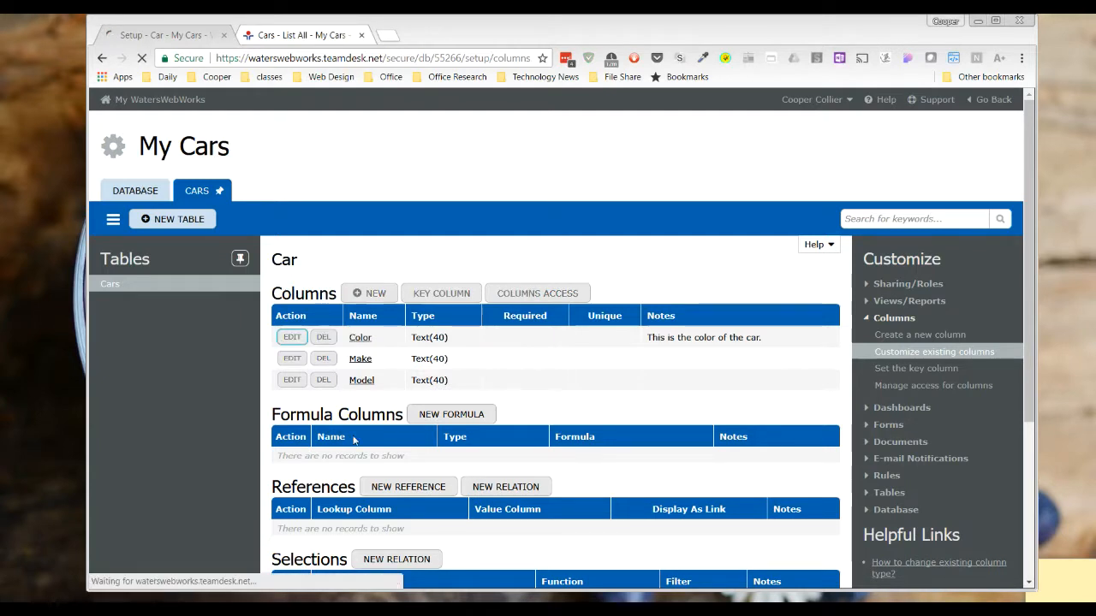
pyautogui.scroll(-1, 430, 350)
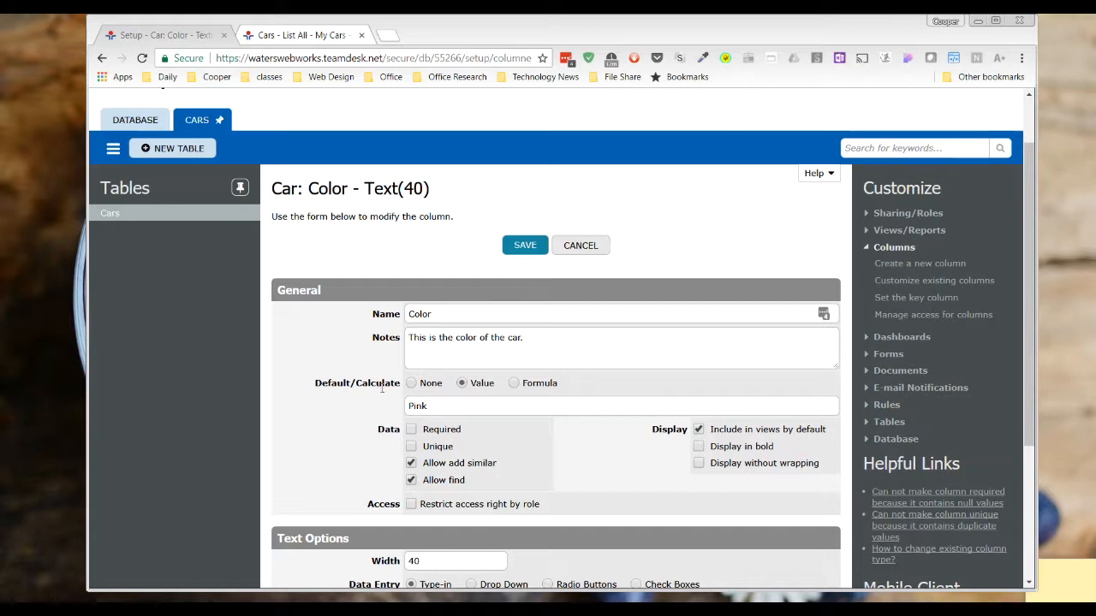
pyautogui.scroll(-1, 485, 442)
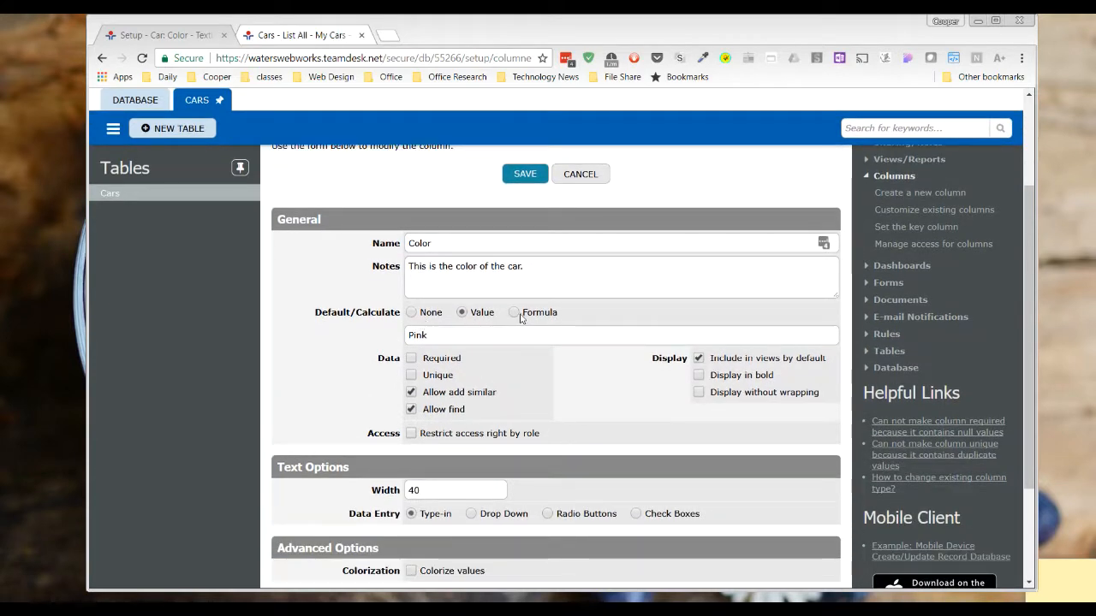
# Switch the Color column's default to the formula Today() and try to save the column
pyautogui.doubleClick(439, 335)
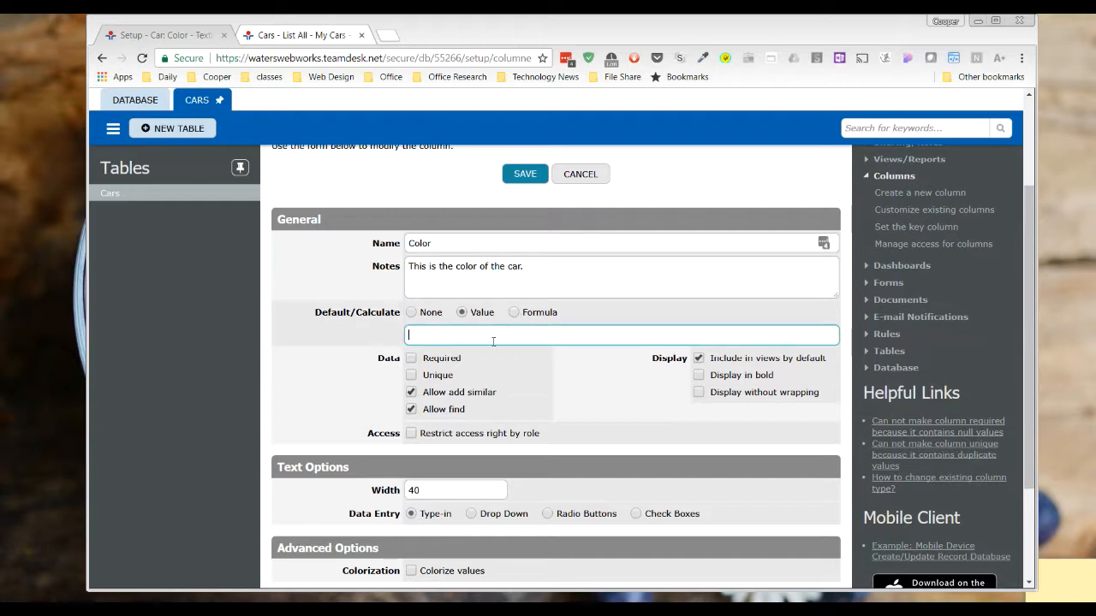
pyautogui.click(514, 313)
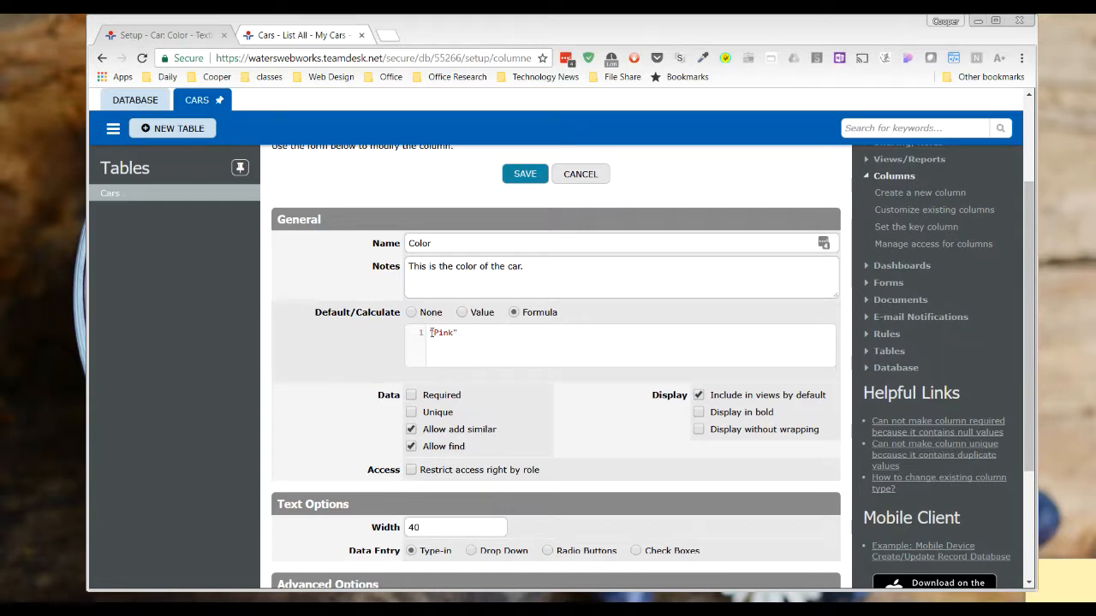
pyautogui.moveTo(460, 332); pyautogui.dragTo(426, 335)
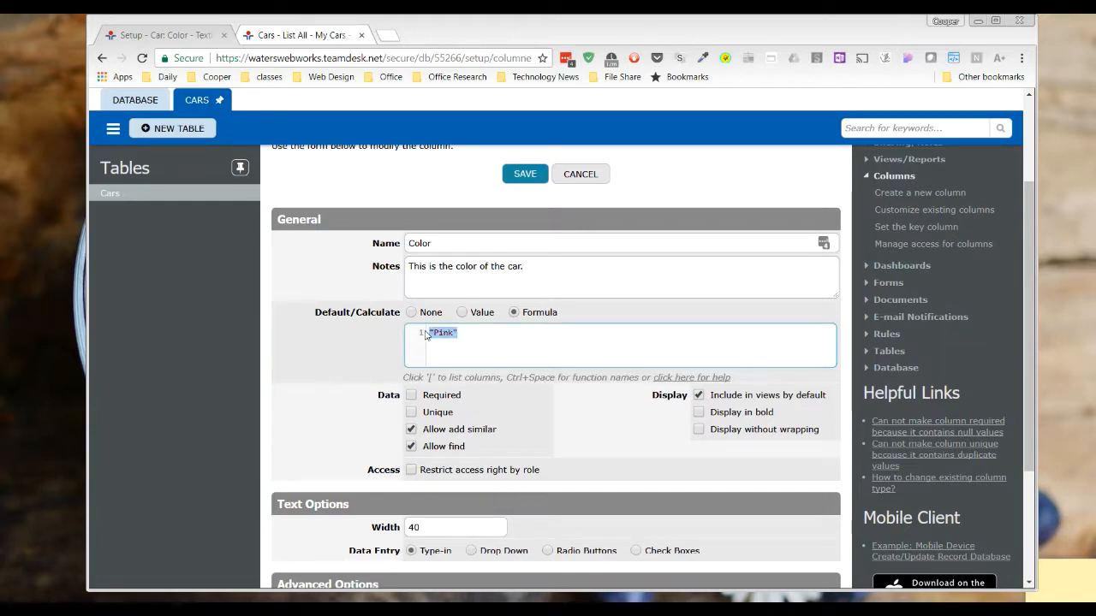
pyautogui.write('Tod')
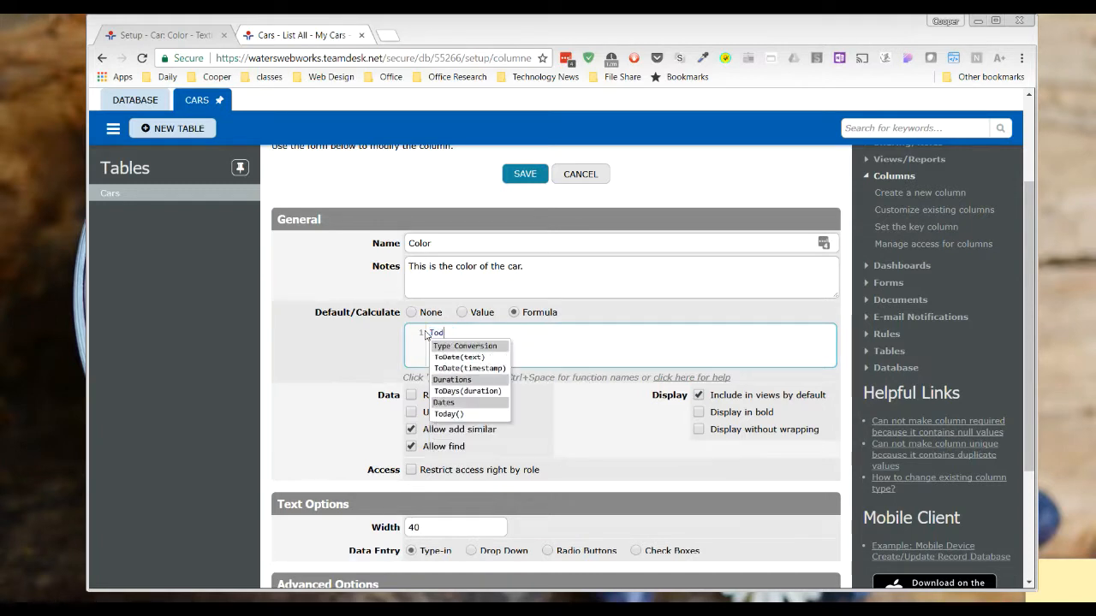
pyautogui.write('ay')
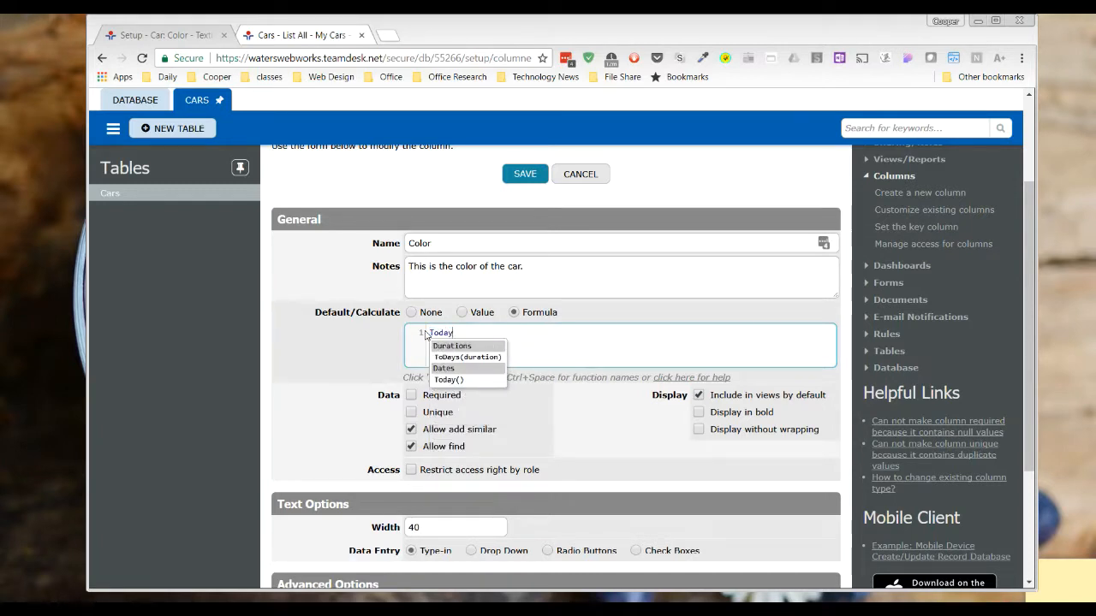
pyautogui.write('()')
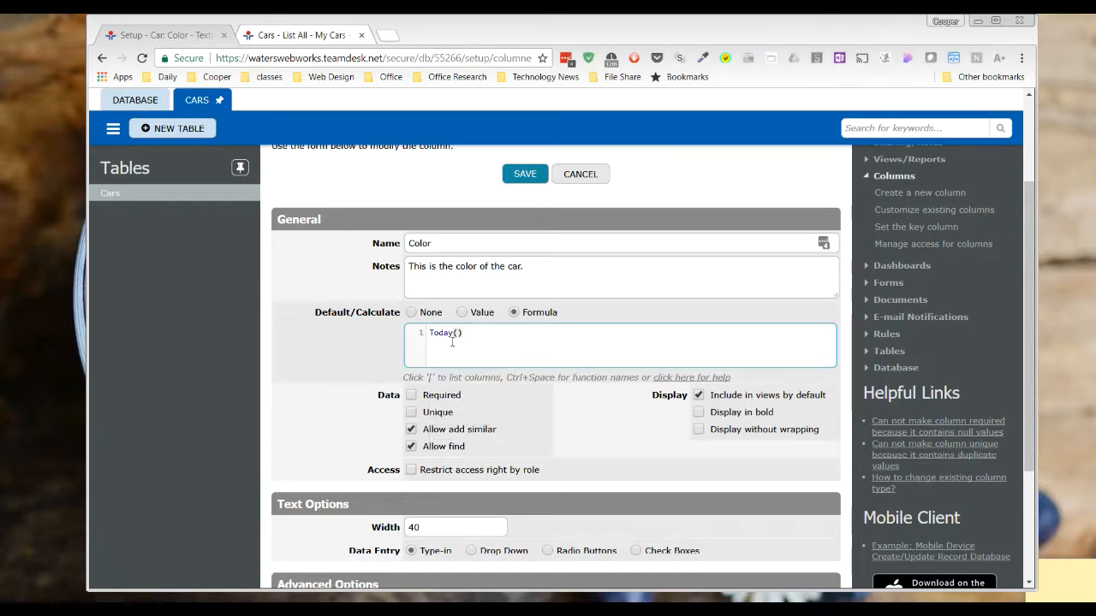
pyautogui.click(522, 174)
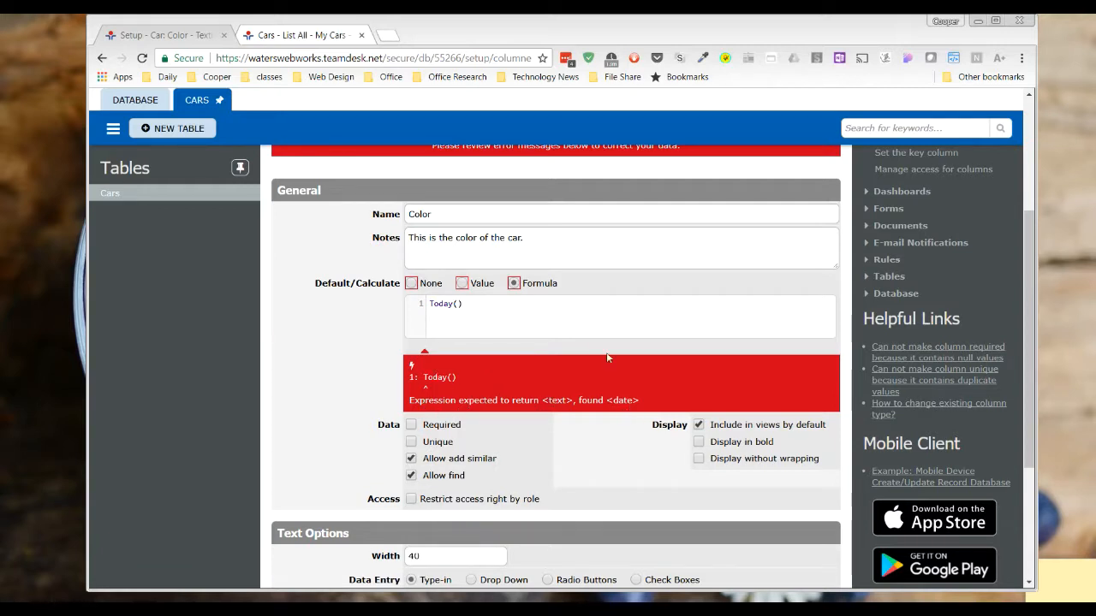
# Wrap the Color column's default formula as Totext(Today()) and try to save the column
pyautogui.click(431, 304)
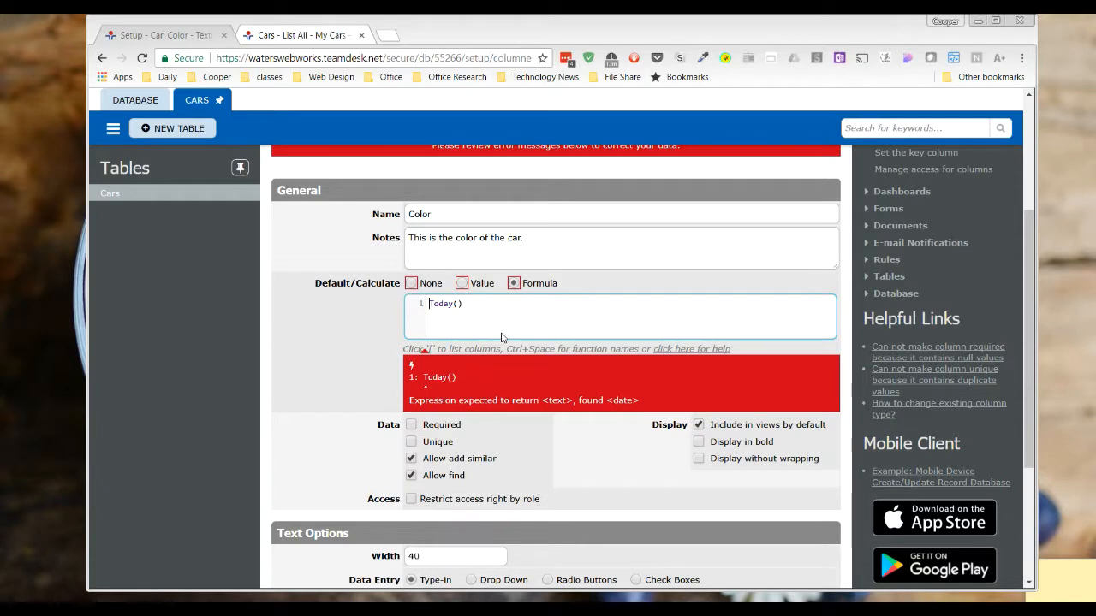
pyautogui.write('To')
pyautogui.write('tex')
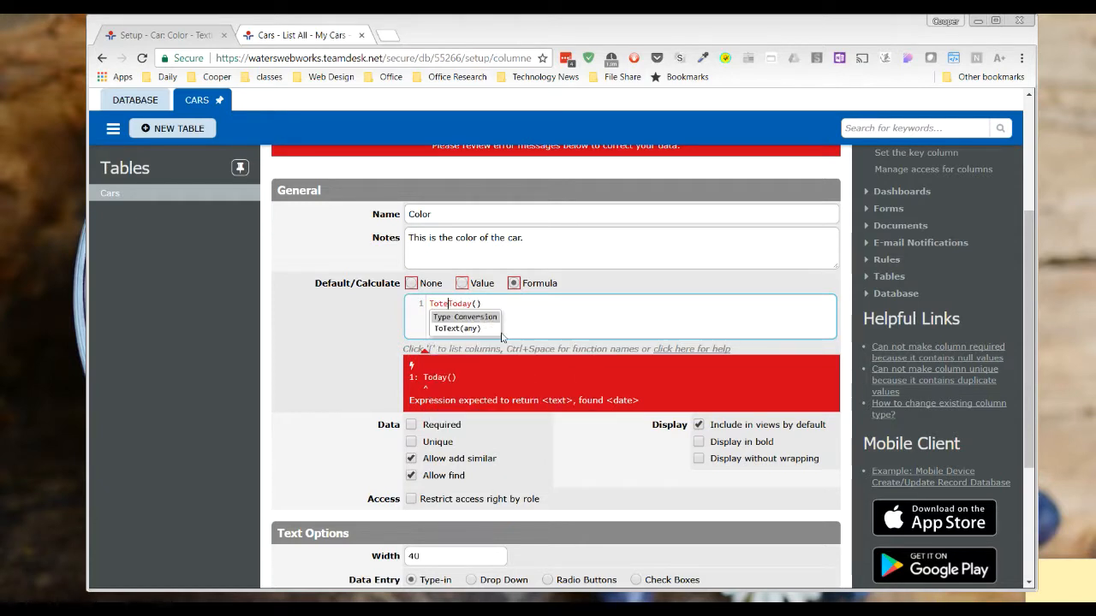
pyautogui.write('t(')
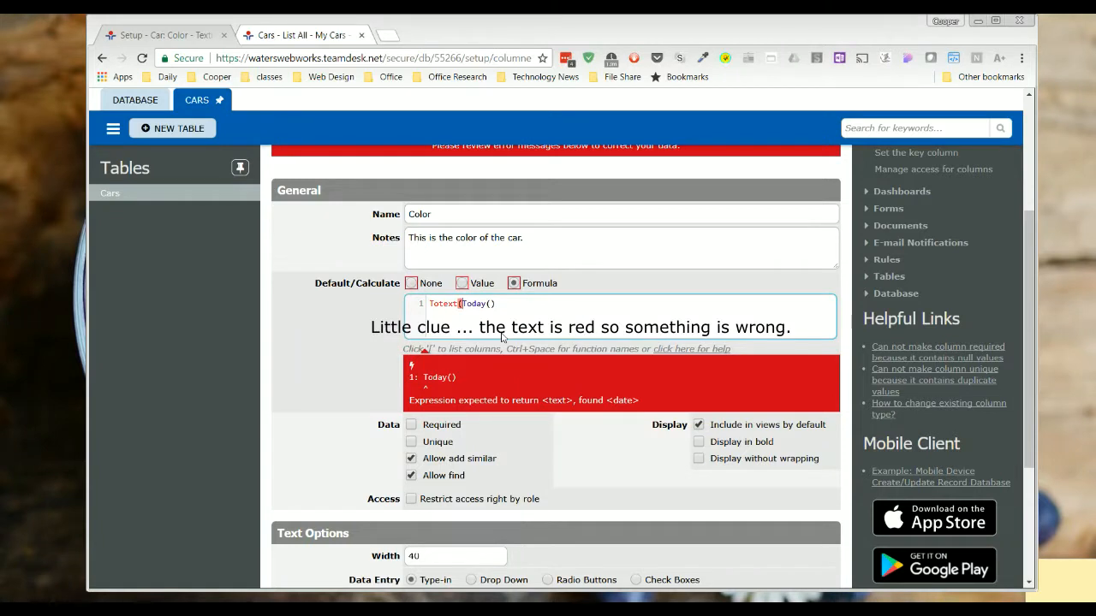
pyautogui.press('Right')
pyautogui.press('Right')
pyautogui.press('Right')
pyautogui.press('Right')
pyautogui.write(')')
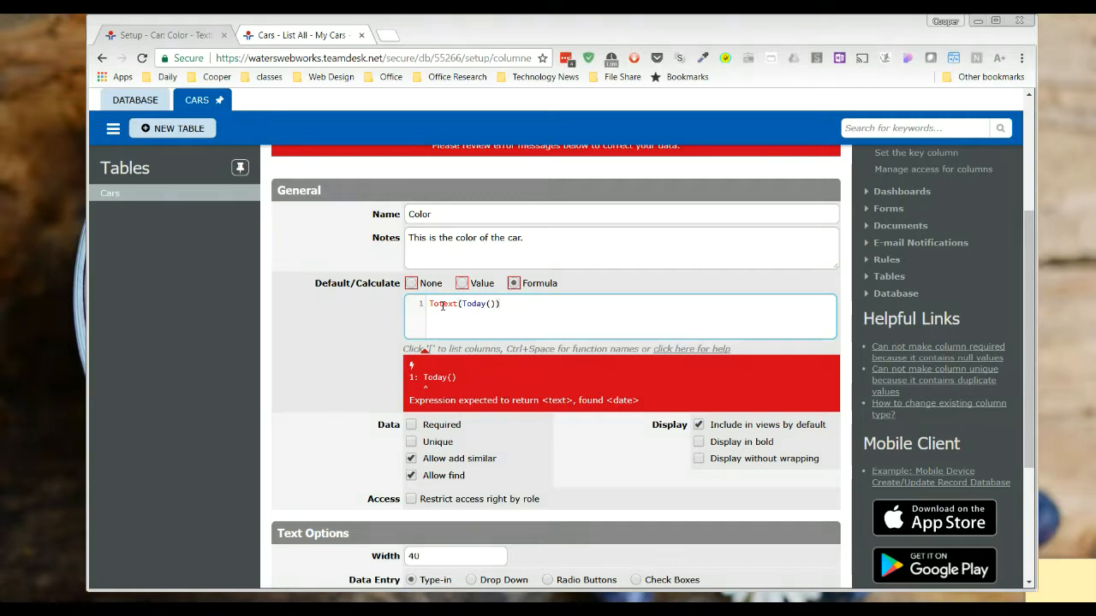
pyautogui.scroll(-3, 492, 385)
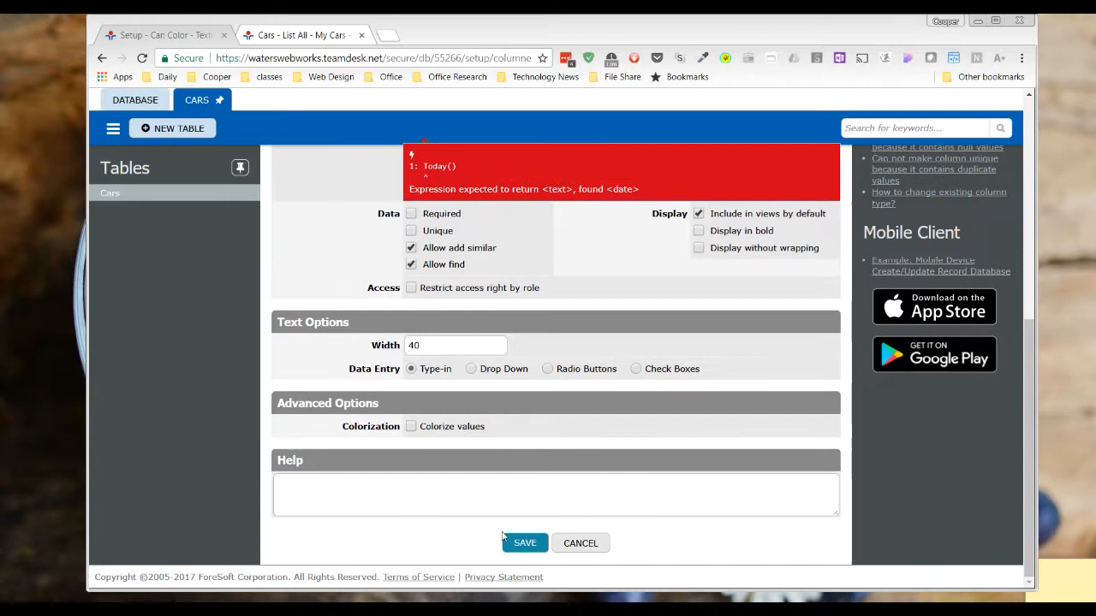
pyautogui.click(523, 552)
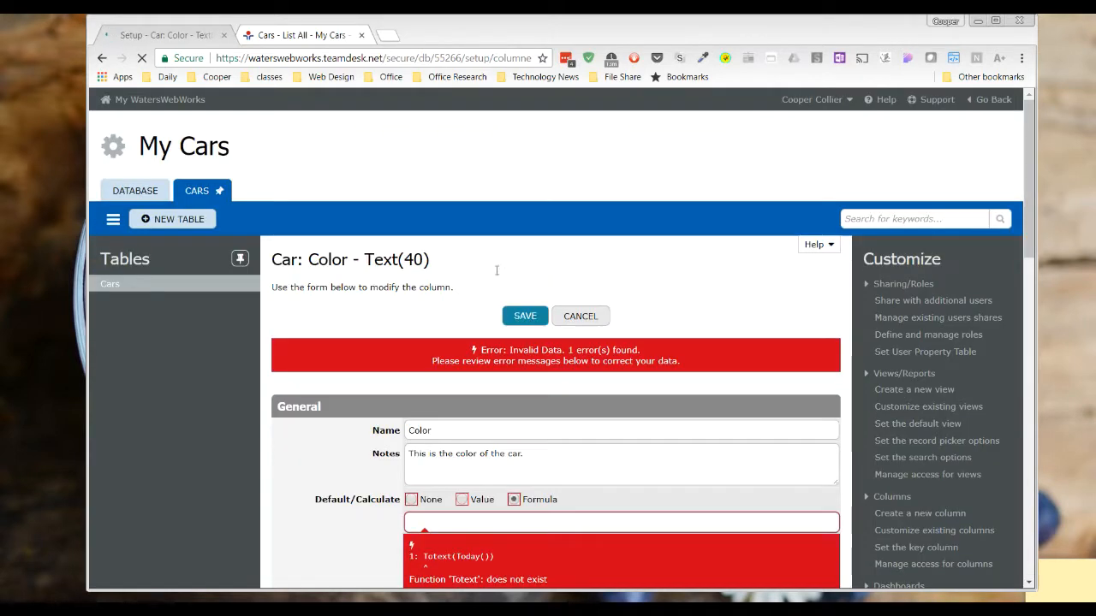
# Correct the function name so the Color default formula reads ToText(Today()), and save the column
pyautogui.scroll(-3, 496, 272)
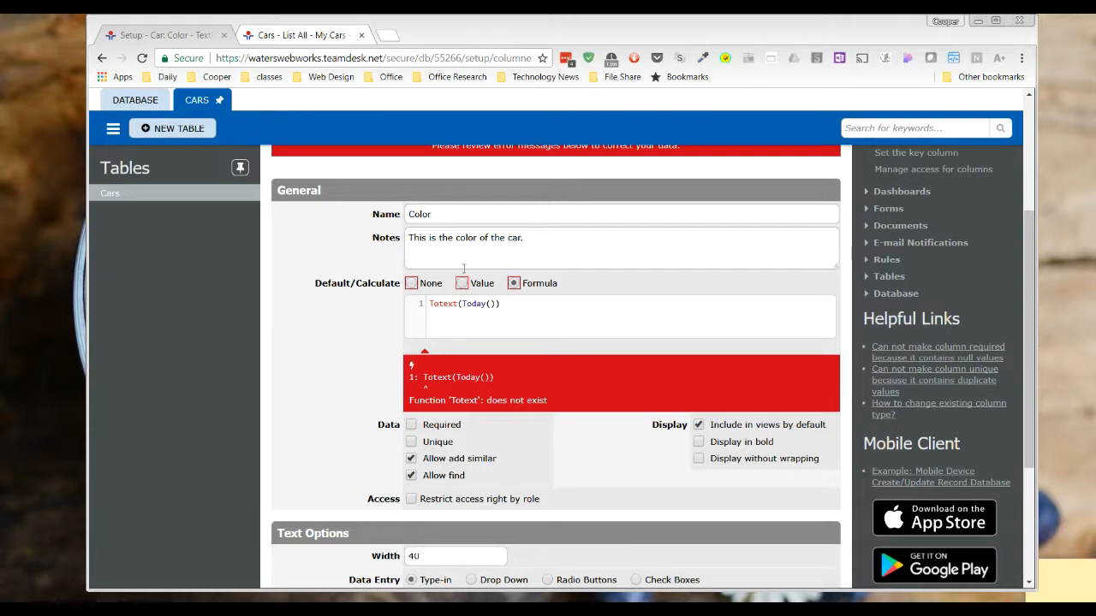
pyautogui.click(443, 304)
pyautogui.press('BackSpace')
pyautogui.write('T')
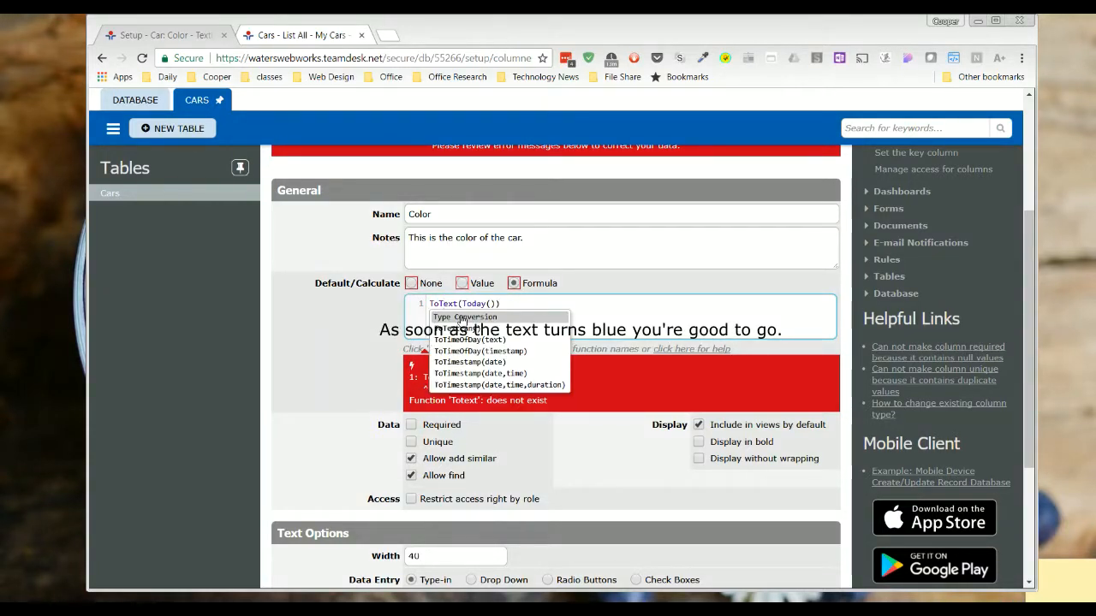
pyautogui.click(473, 329)
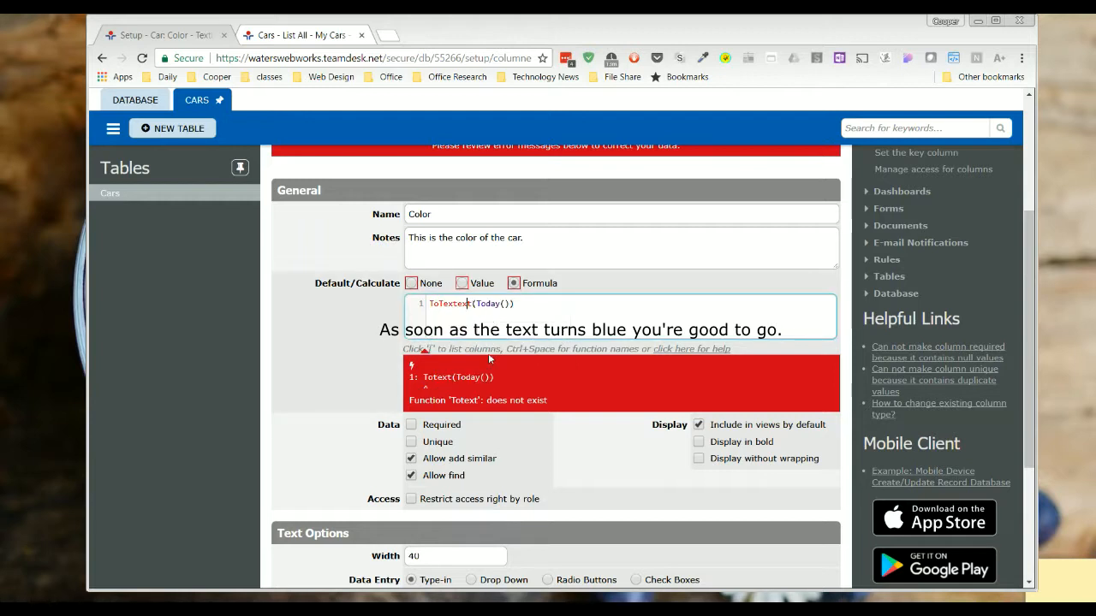
pyautogui.press('BackSpace')
pyautogui.press('BackSpace')
pyautogui.press('BackSpace')
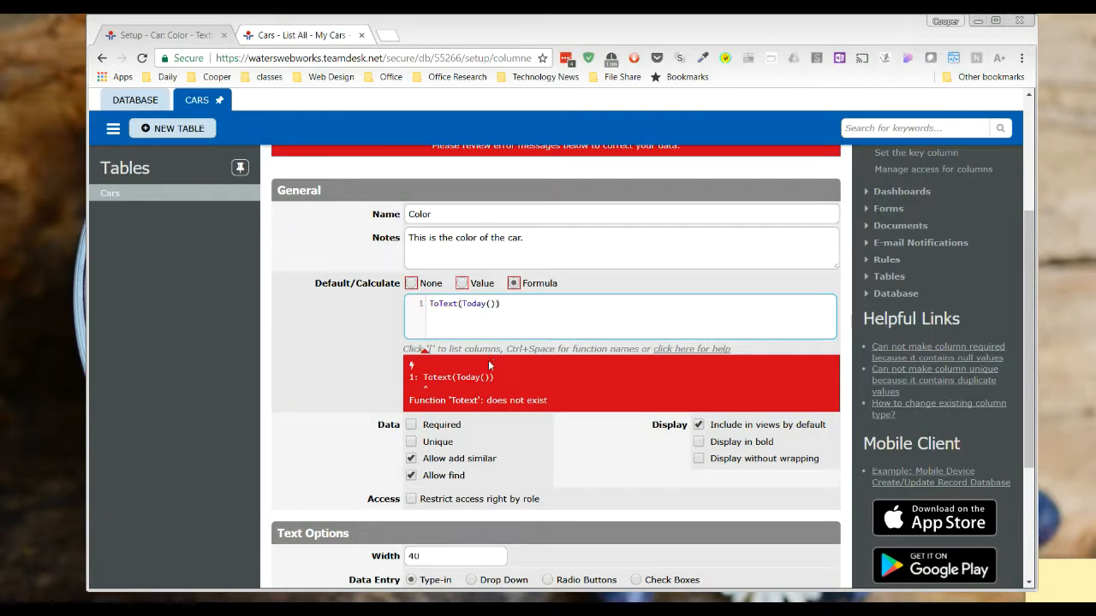
pyautogui.scroll(-3, 563, 517)
pyautogui.click(524, 543)
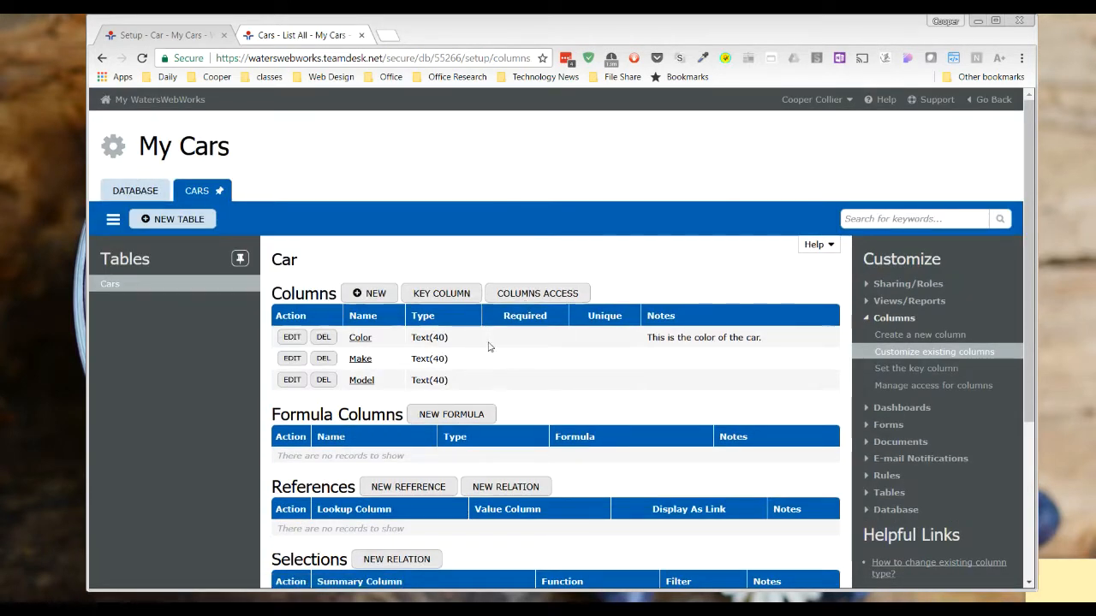
# Start a new car record to check the Color field's default, and return to the Car column setup
pyautogui.click(317, 43)
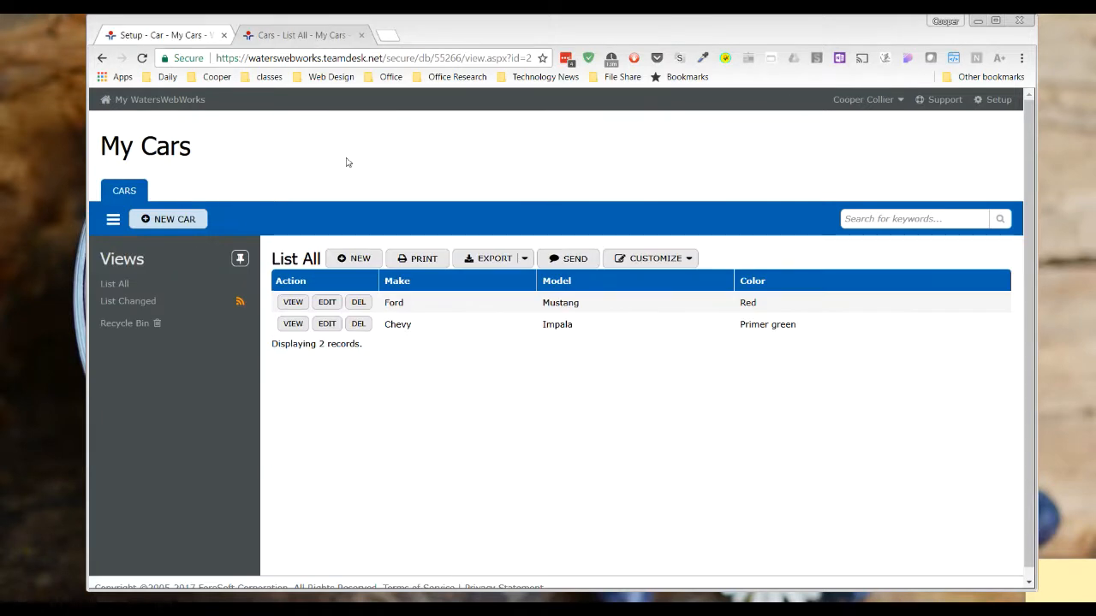
pyautogui.click(180, 226)
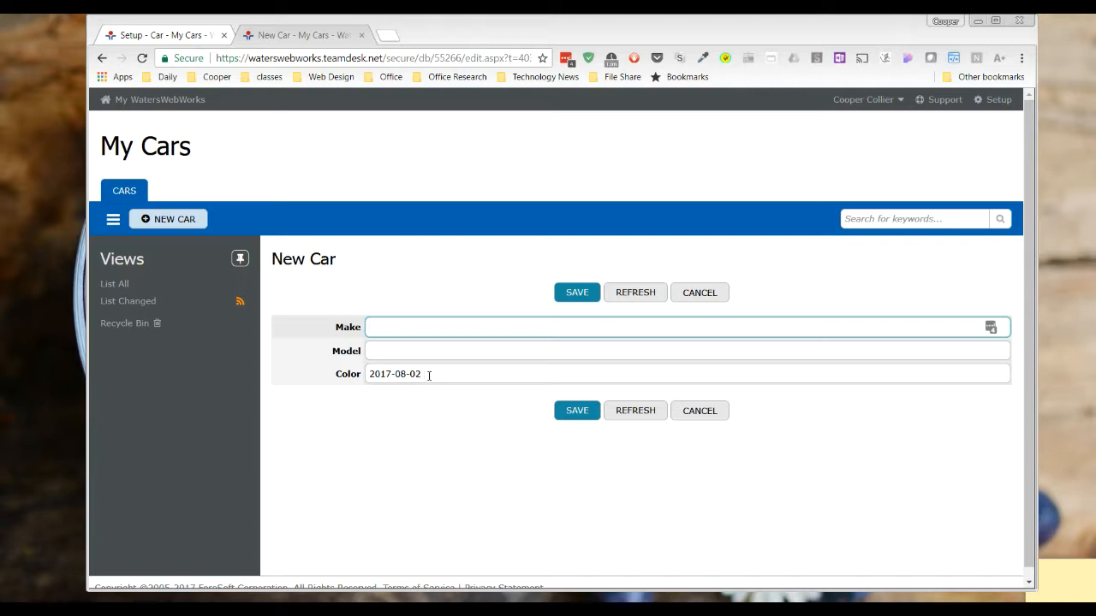
pyautogui.click(155, 34)
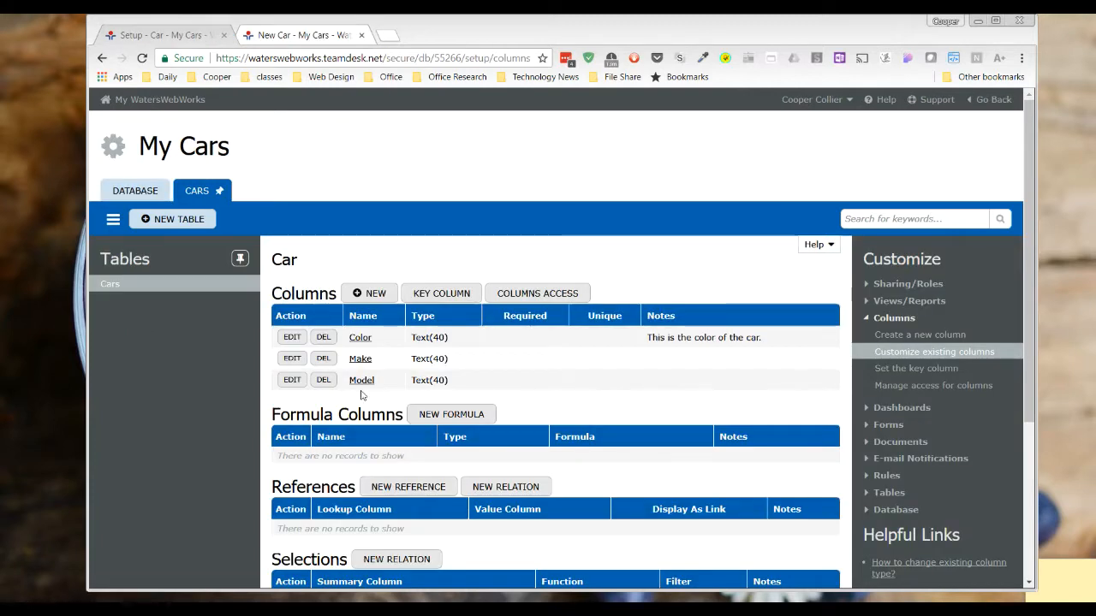
# Edit the Color column, clear its default formula and set Default/Calculate to None
pyautogui.click(292, 337)
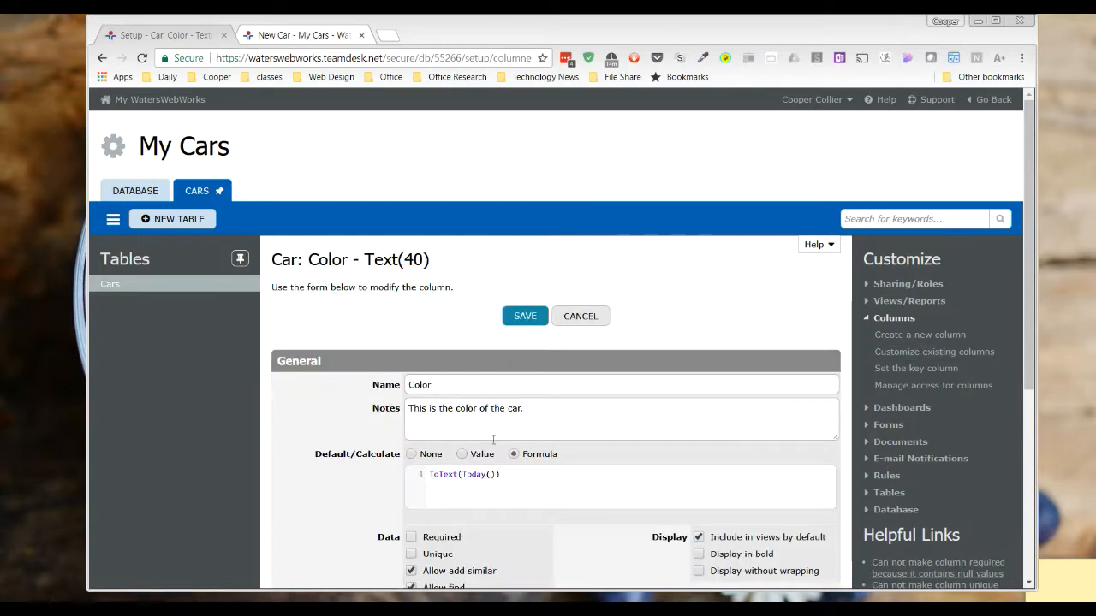
pyautogui.scroll(-3, 485, 340)
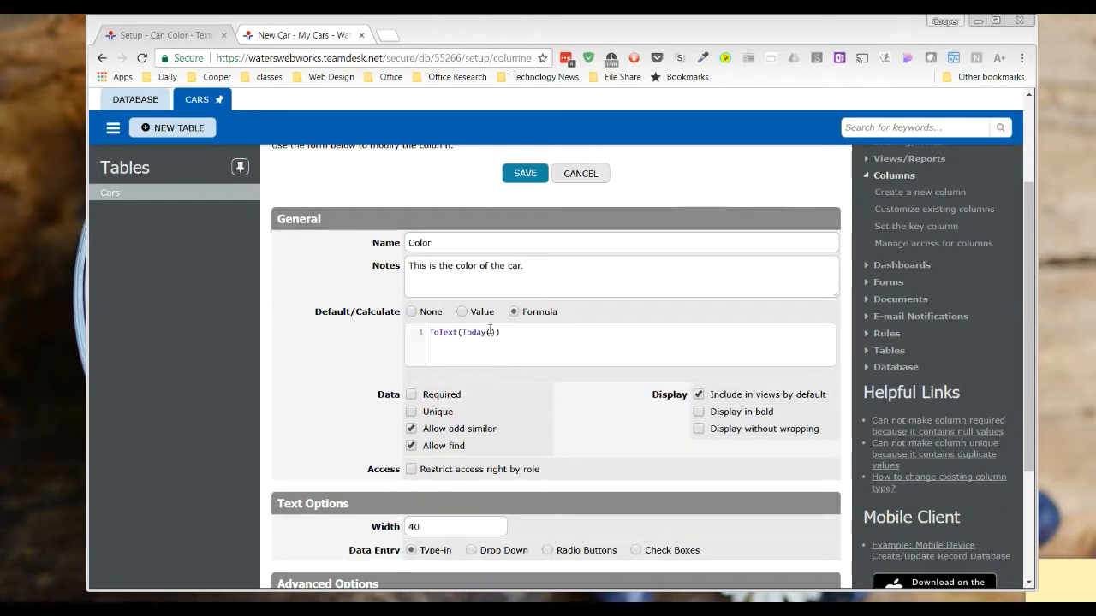
pyautogui.click(419, 336)
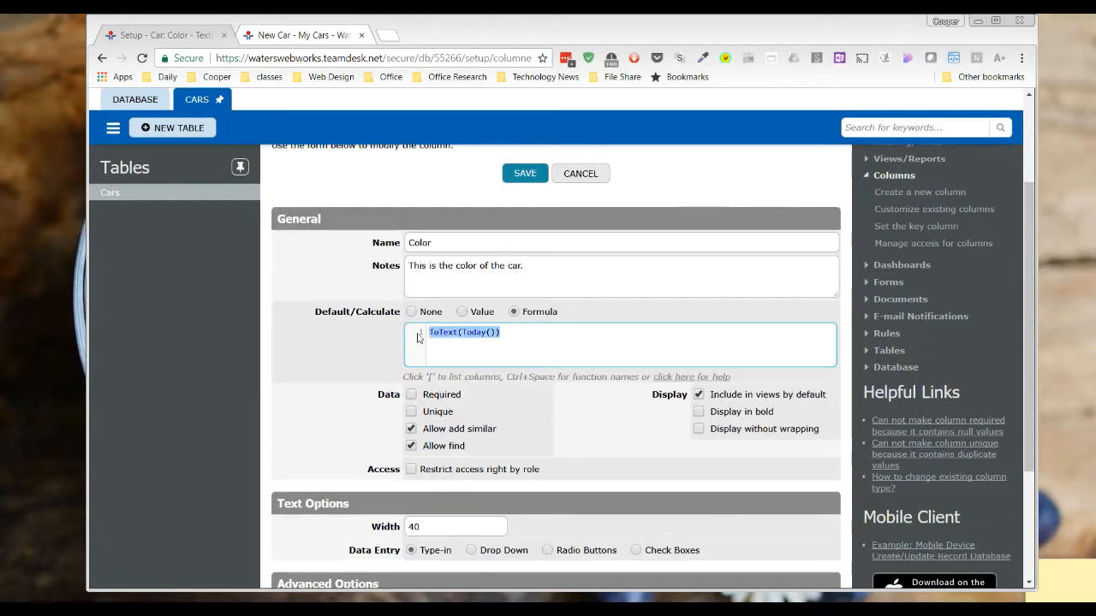
pyautogui.press('BackSpace')
pyautogui.click(411, 312)
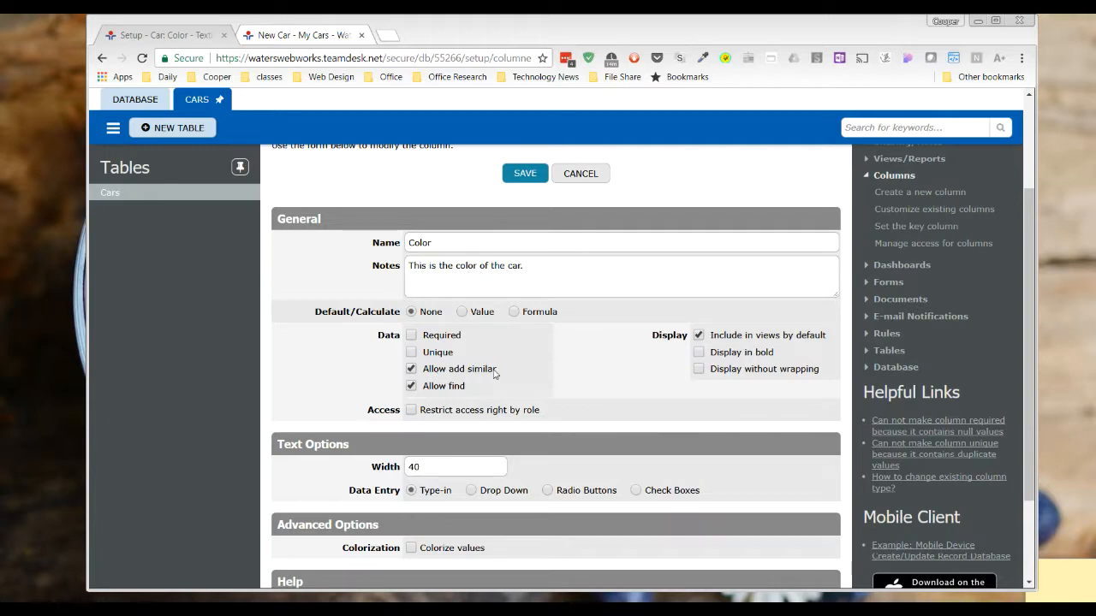
# Cancel the open new car record, then start a similar record from the Ford Mustang to check its copied values, and cancel it
pyautogui.click(287, 36)
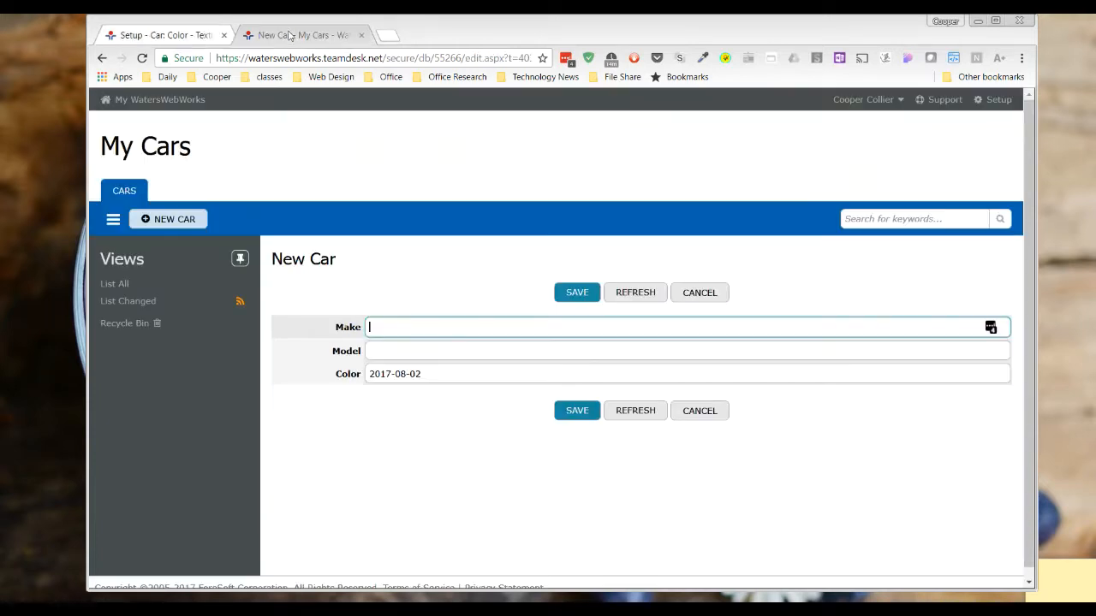
pyautogui.click(708, 296)
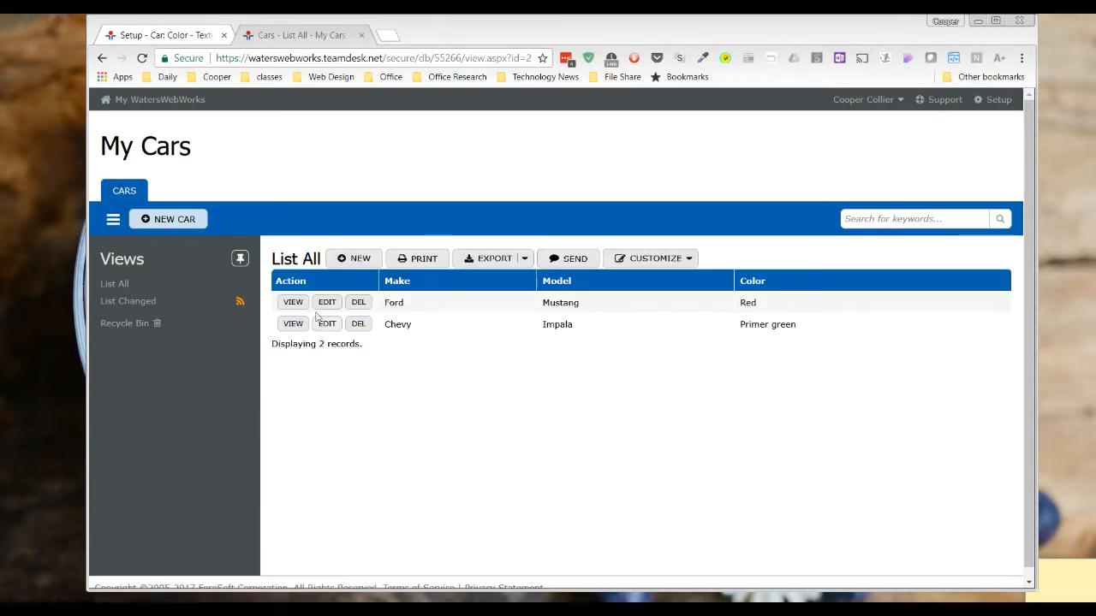
pyautogui.click(294, 303)
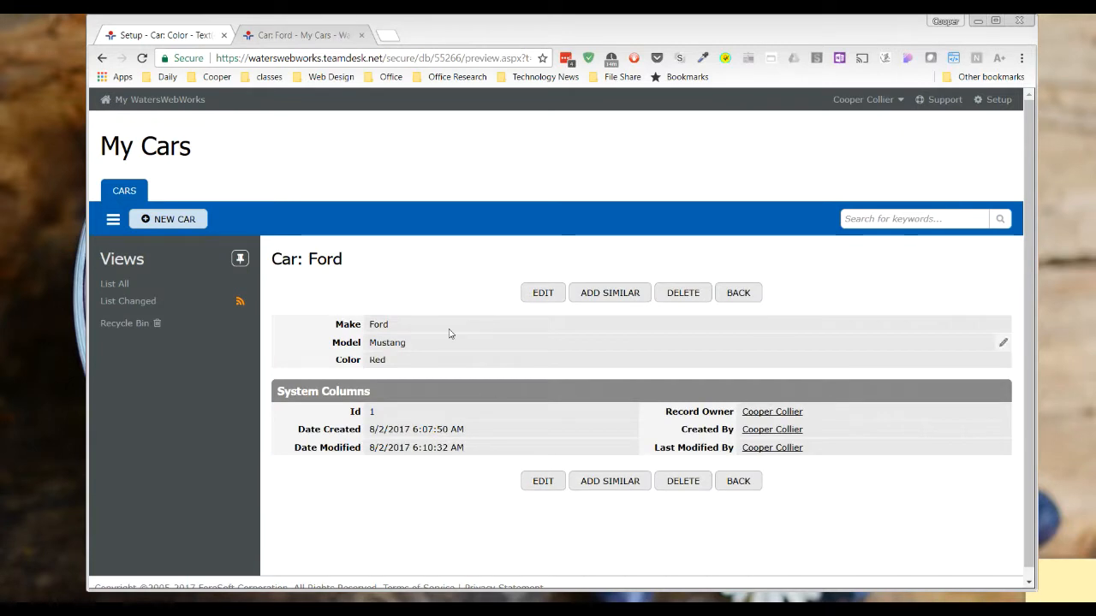
pyautogui.click(614, 296)
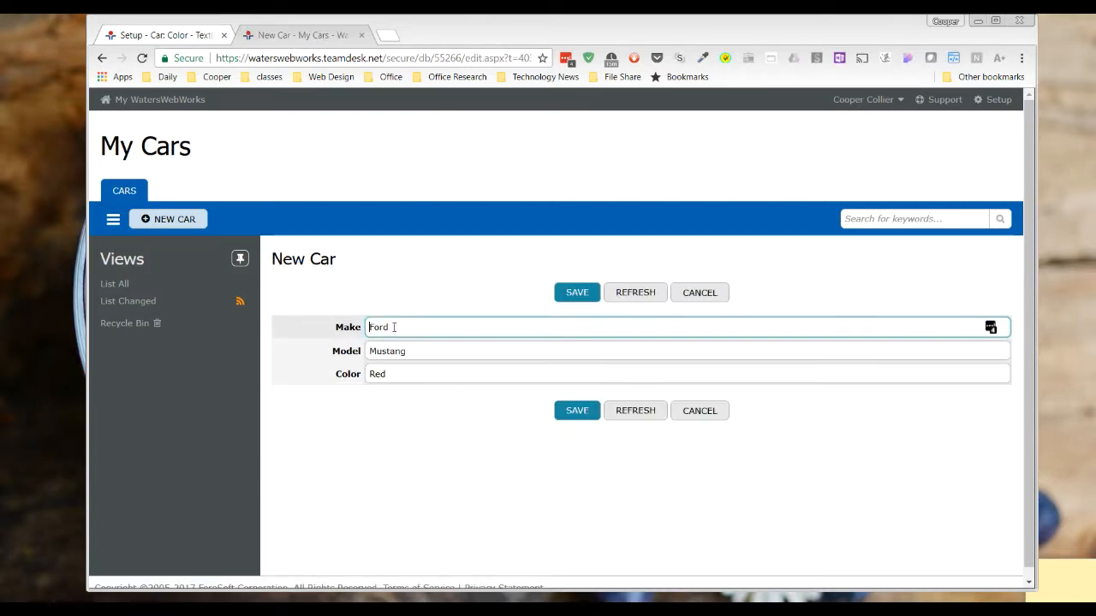
pyautogui.click(698, 411)
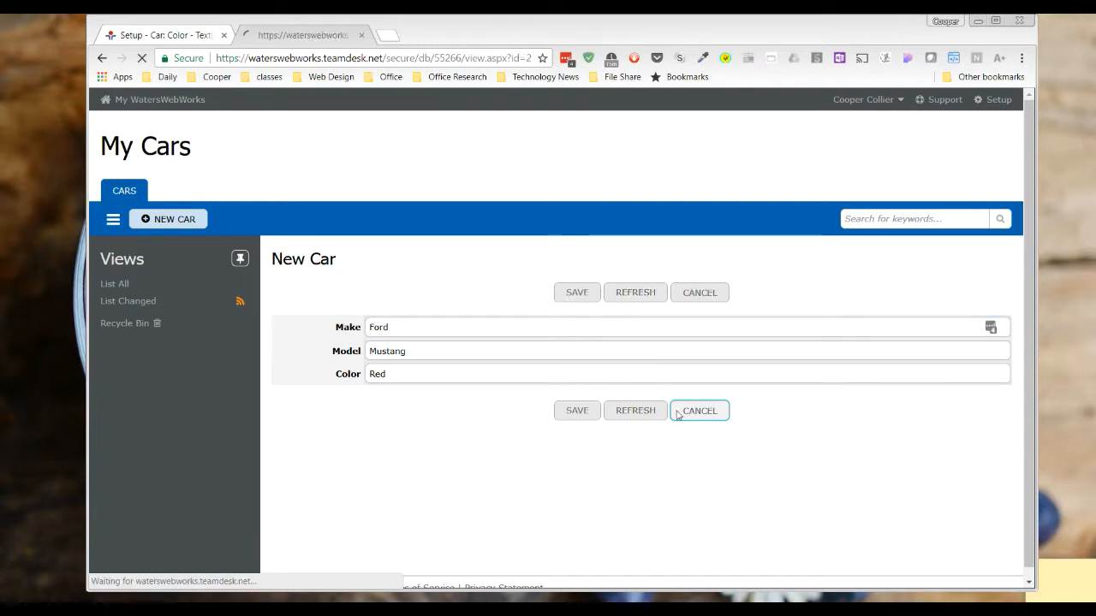
# Turn off Allow add similar for the Color column and save the column
pyautogui.click(204, 40)
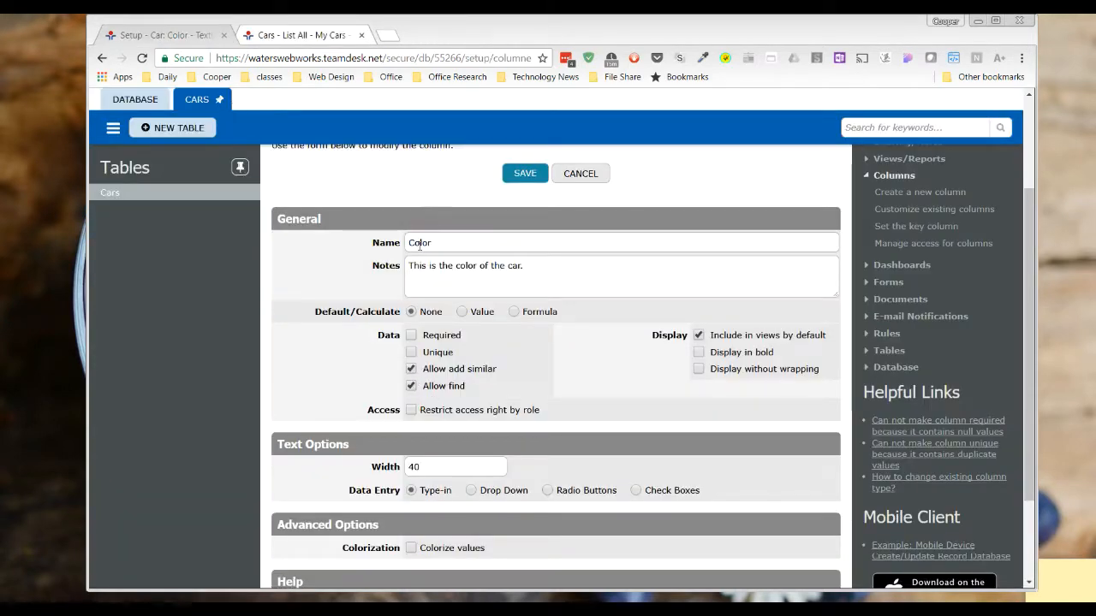
pyautogui.click(411, 369)
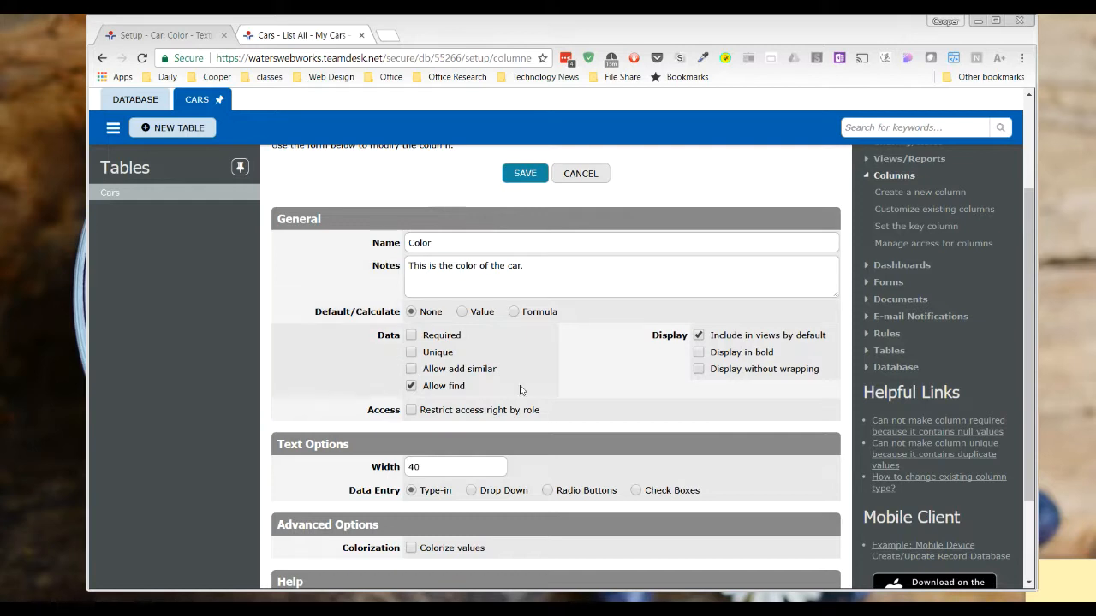
pyautogui.click(523, 174)
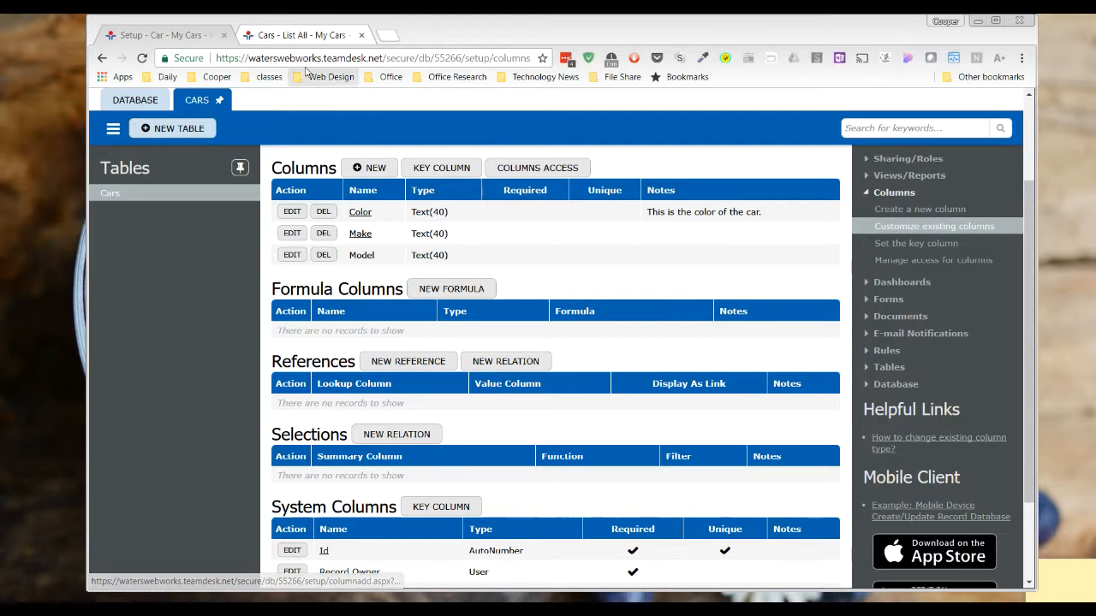
# Start another record similar to the Ford Mustang to check the Color field with copying disabled, and cancel it
pyautogui.click(309, 38)
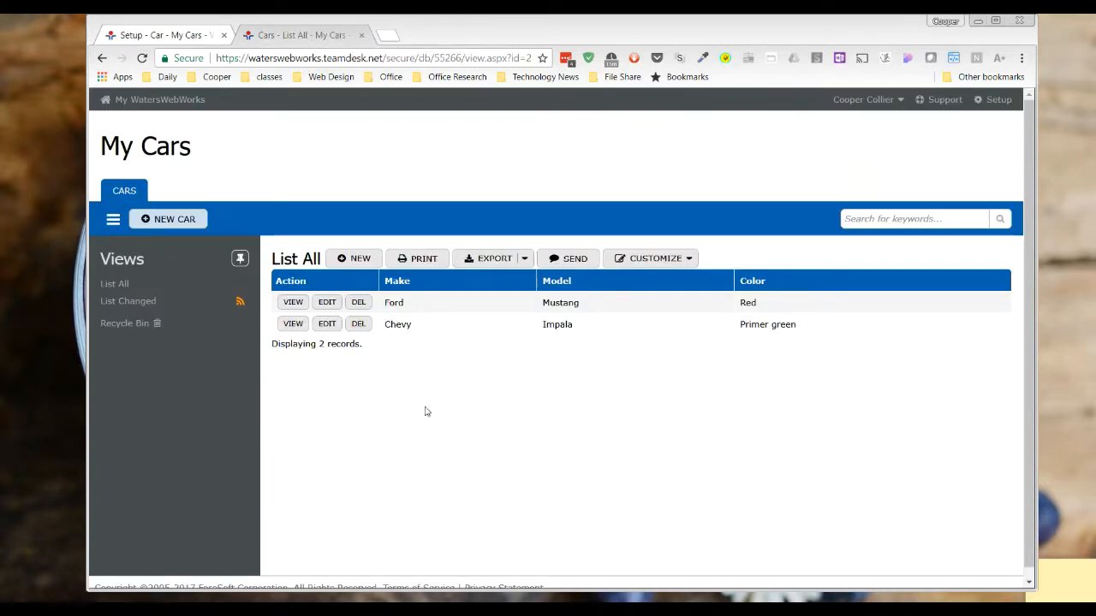
pyautogui.click(297, 305)
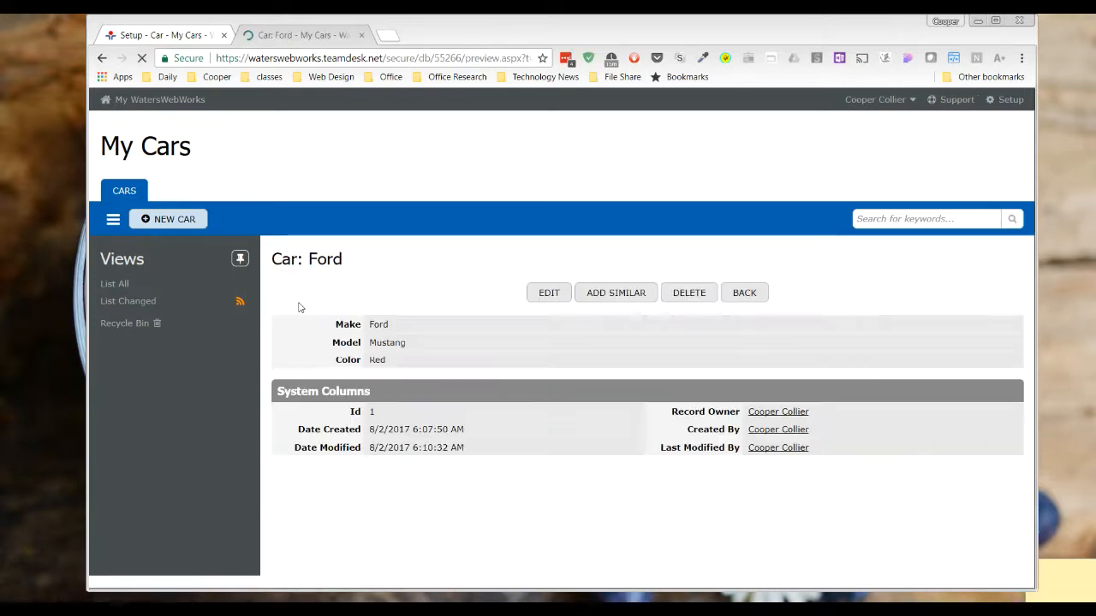
pyautogui.click(608, 297)
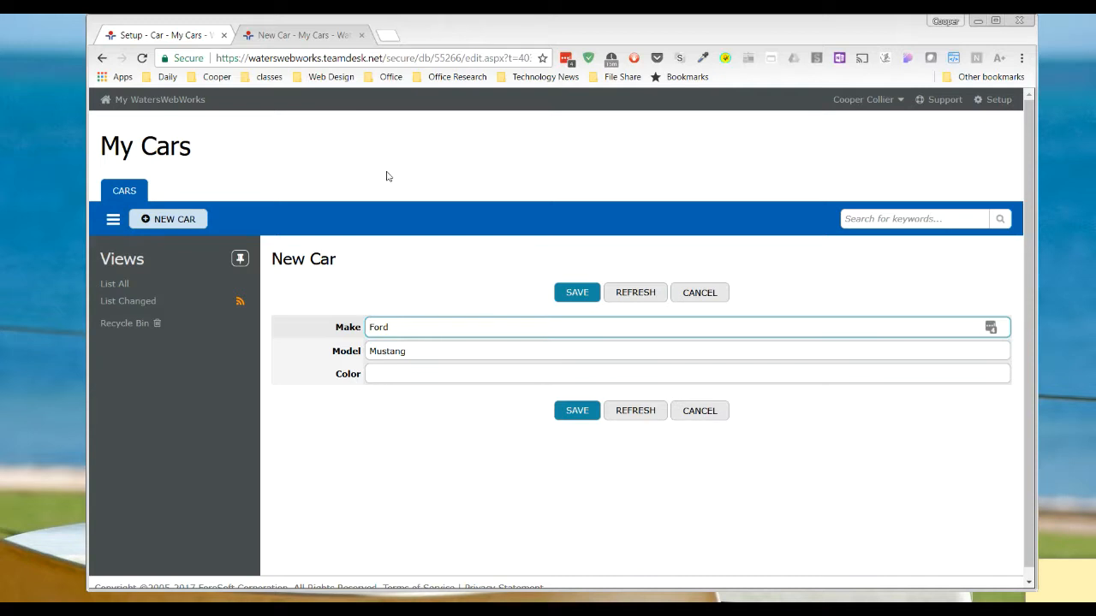
pyautogui.click(700, 294)
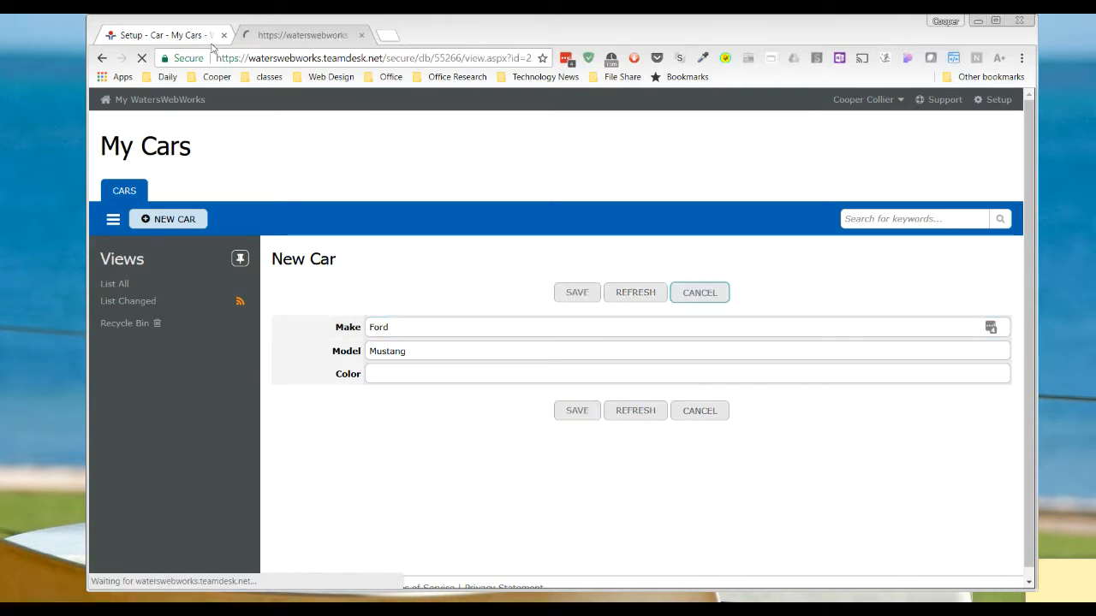
# Reopen the Color column's settings from the Car table setup and review its Allow find option
pyautogui.click(186, 34)
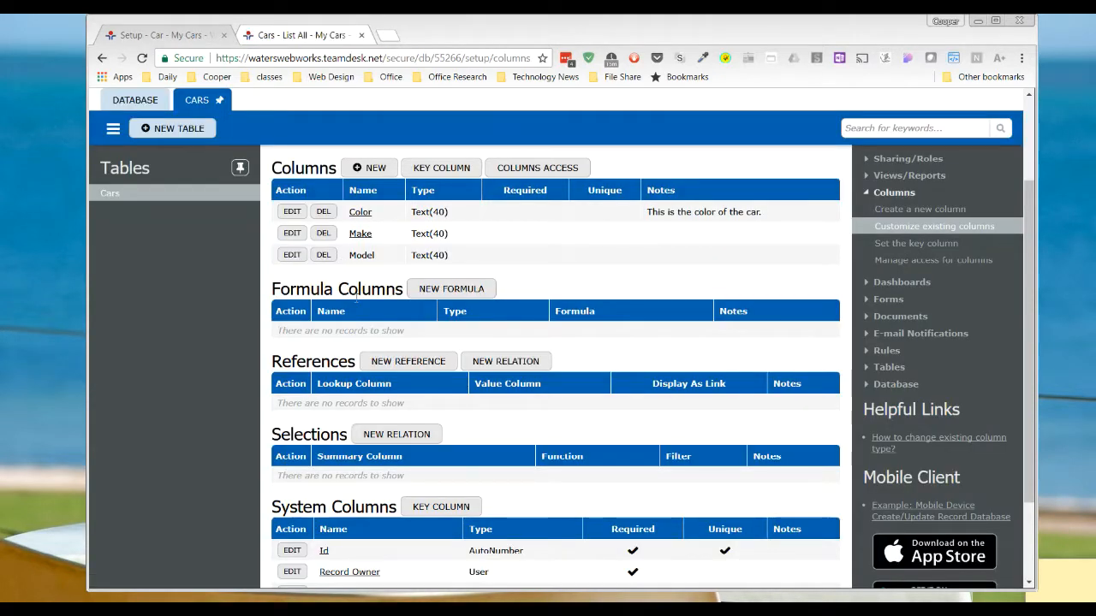
pyautogui.click(292, 211)
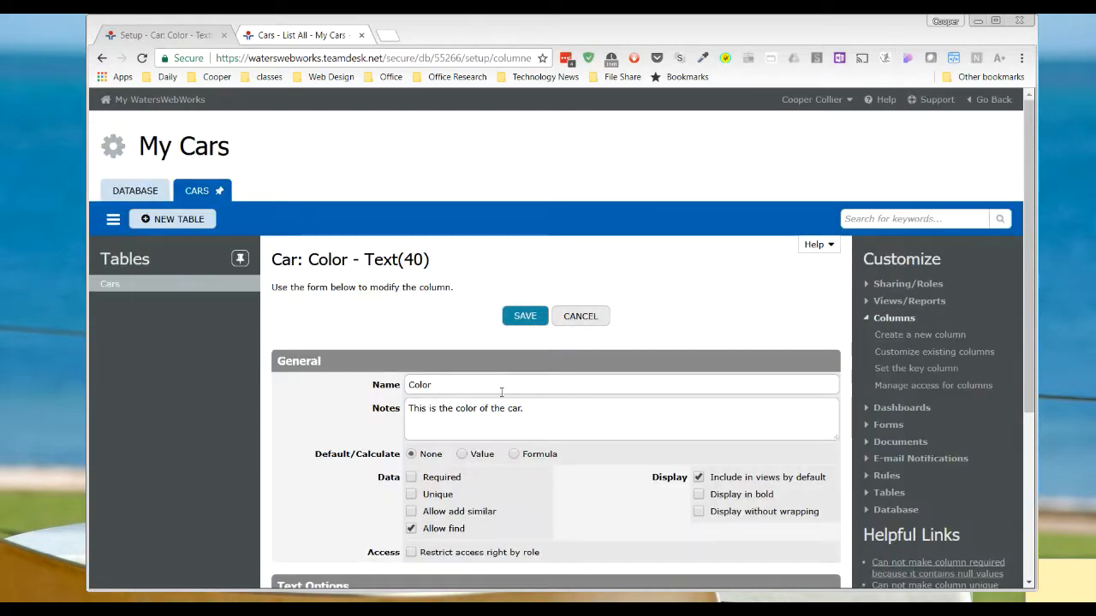
pyautogui.scroll(-3, 479, 384)
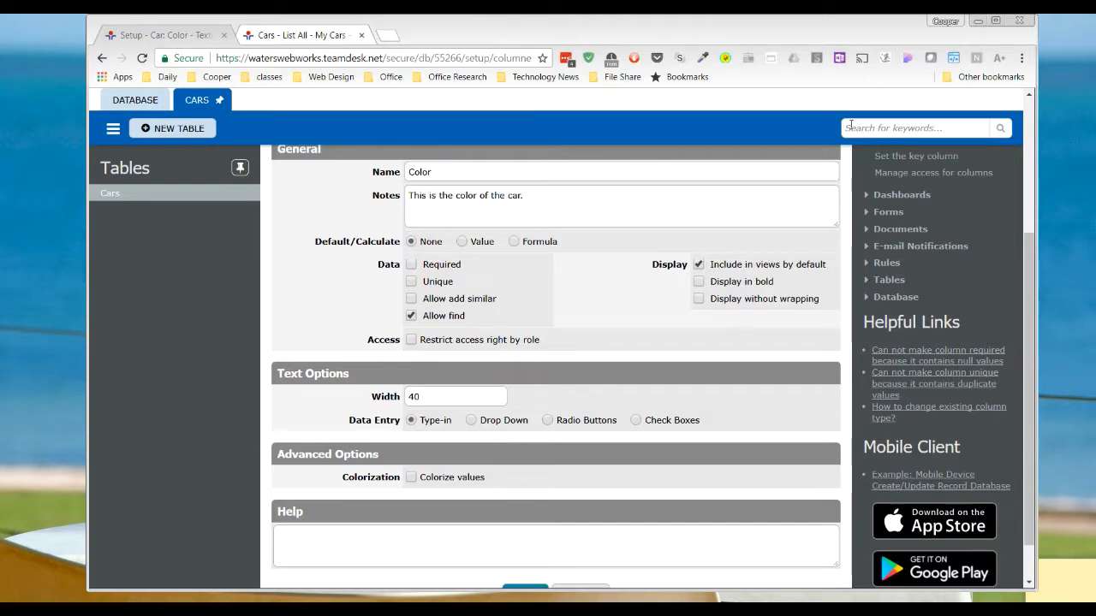
# Switch to the car list and search the records for "ford"
pyautogui.click(319, 32)
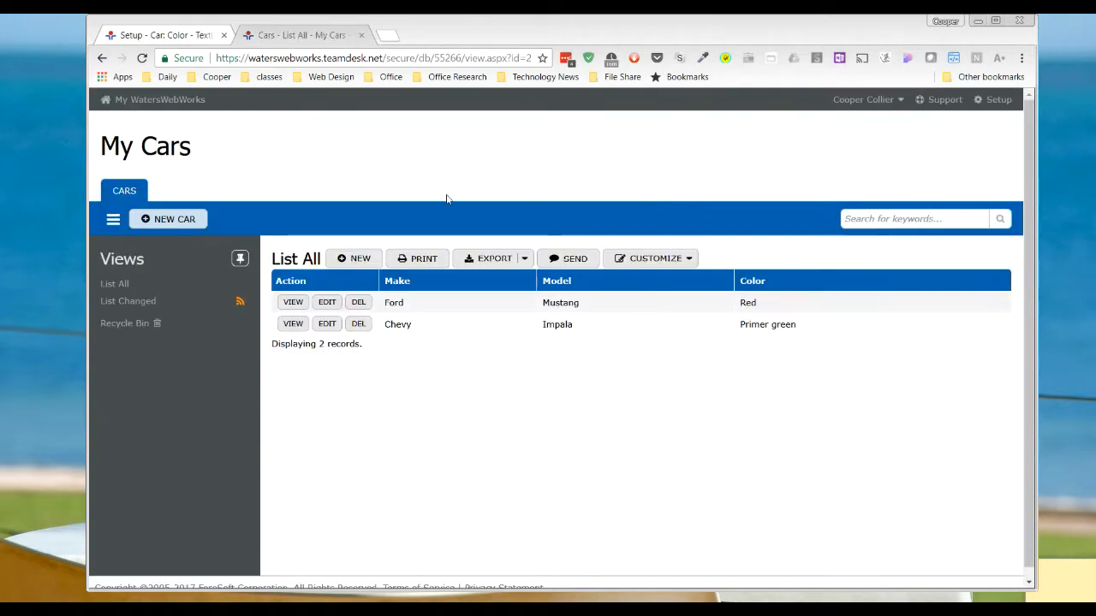
pyautogui.click(878, 221)
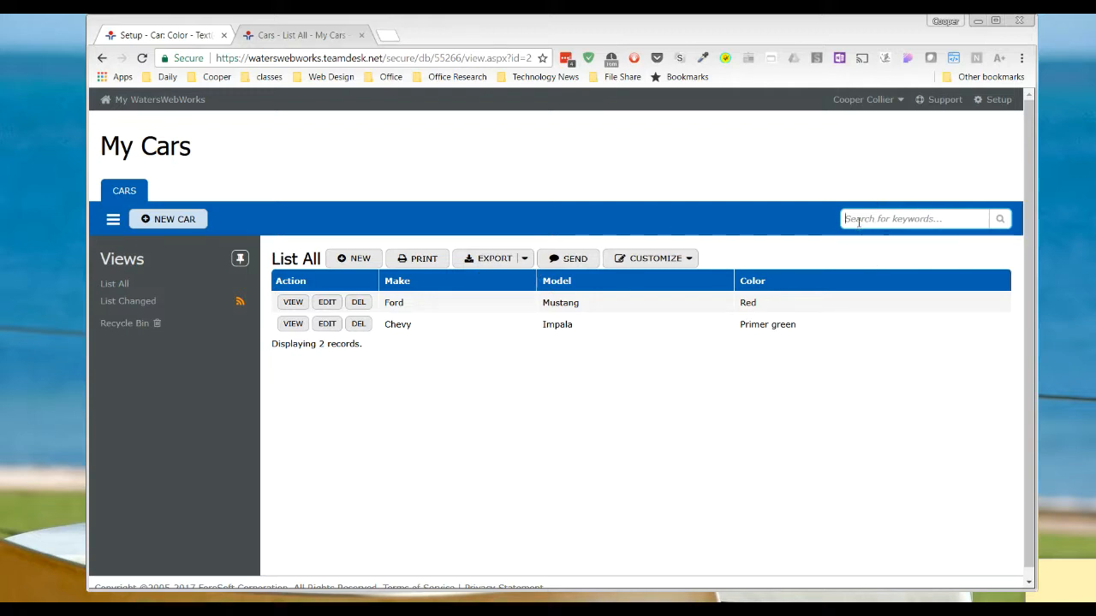
pyautogui.write('for')
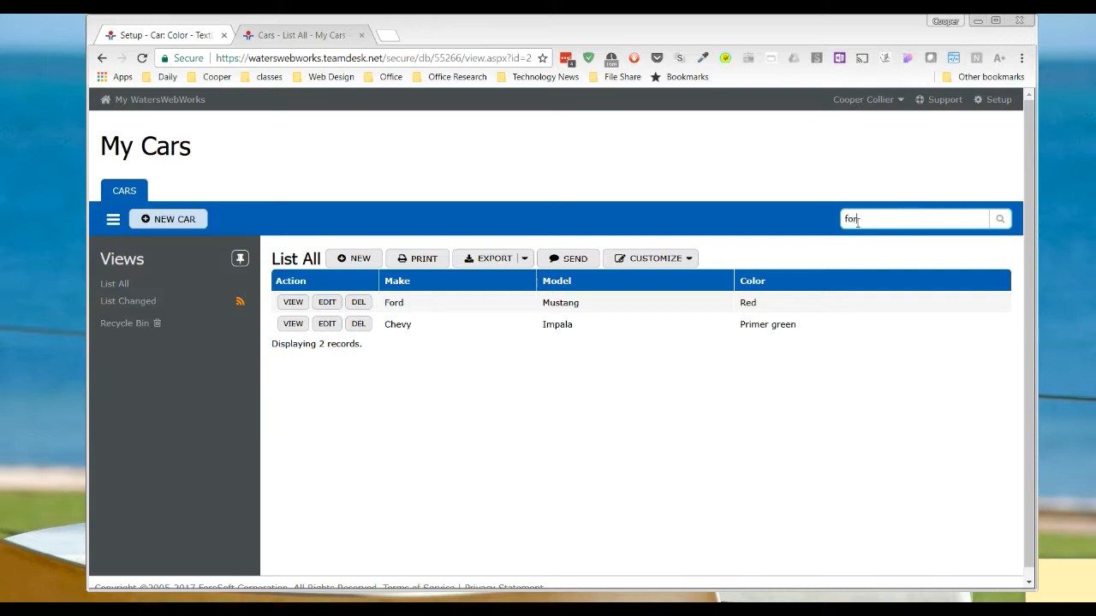
pyautogui.write('d')
pyautogui.press('Return')
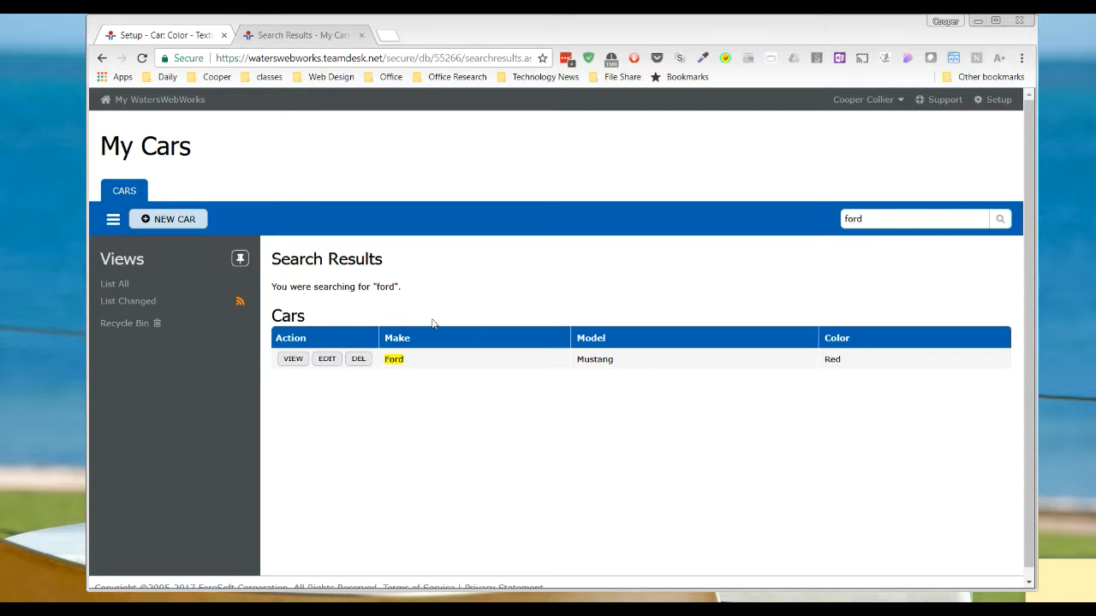
# Turn the Color column's Allow find option off and back on in its settings
pyautogui.click(166, 39)
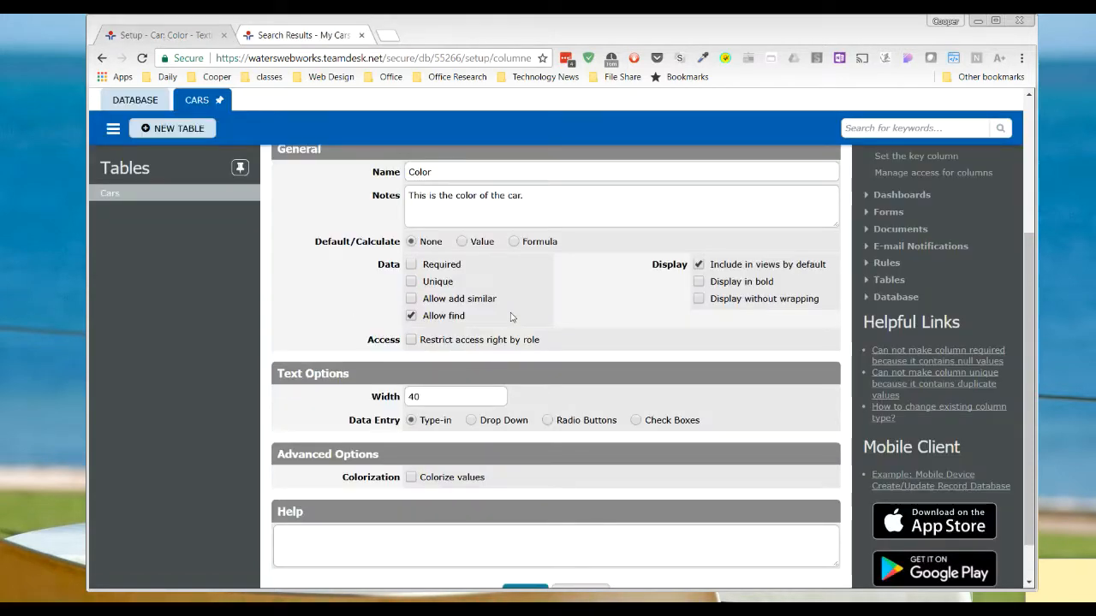
pyautogui.click(410, 317)
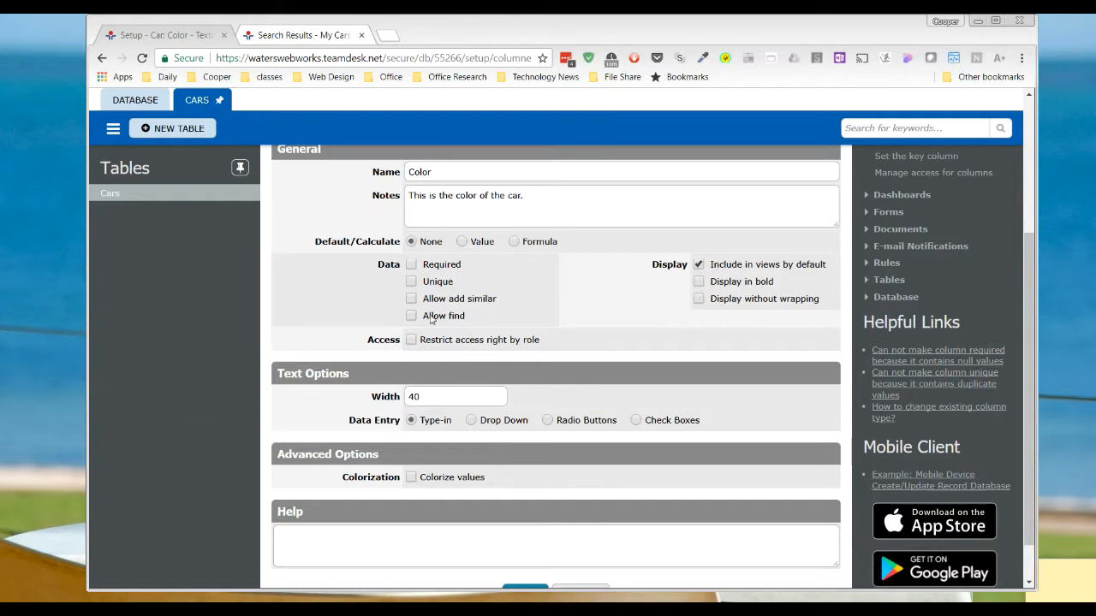
pyautogui.click(411, 317)
# Turn off Include in views by default for the Color column and save the column
pyautogui.click(699, 266)
pyautogui.scroll(3, 616, 288)
pyautogui.click(528, 315)
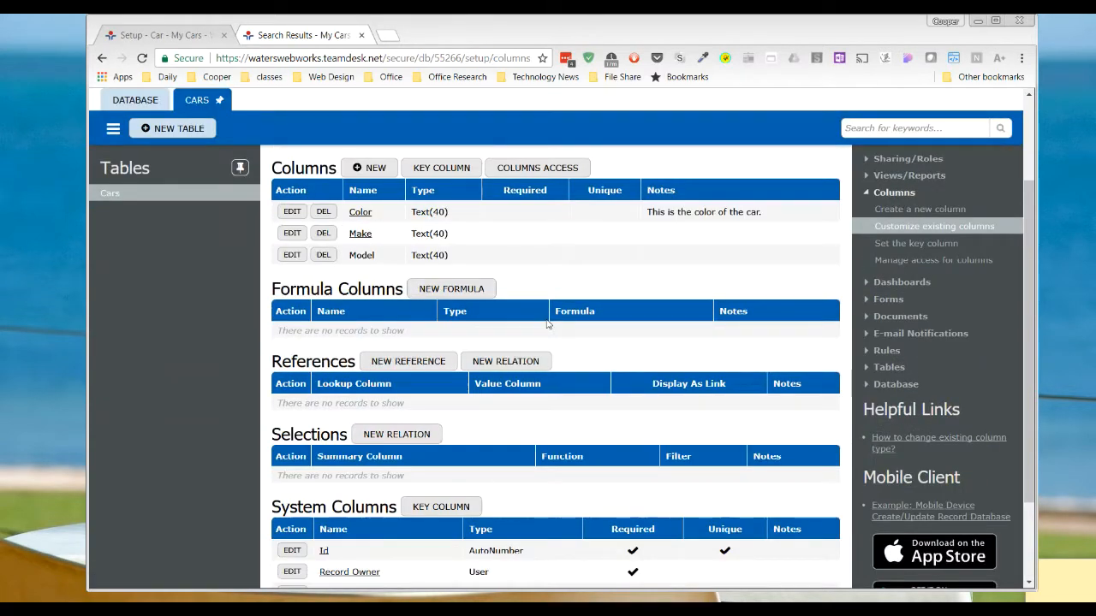
# Check the List All view of cars for the Color column and return to the Car table's column setup
pyautogui.click(307, 35)
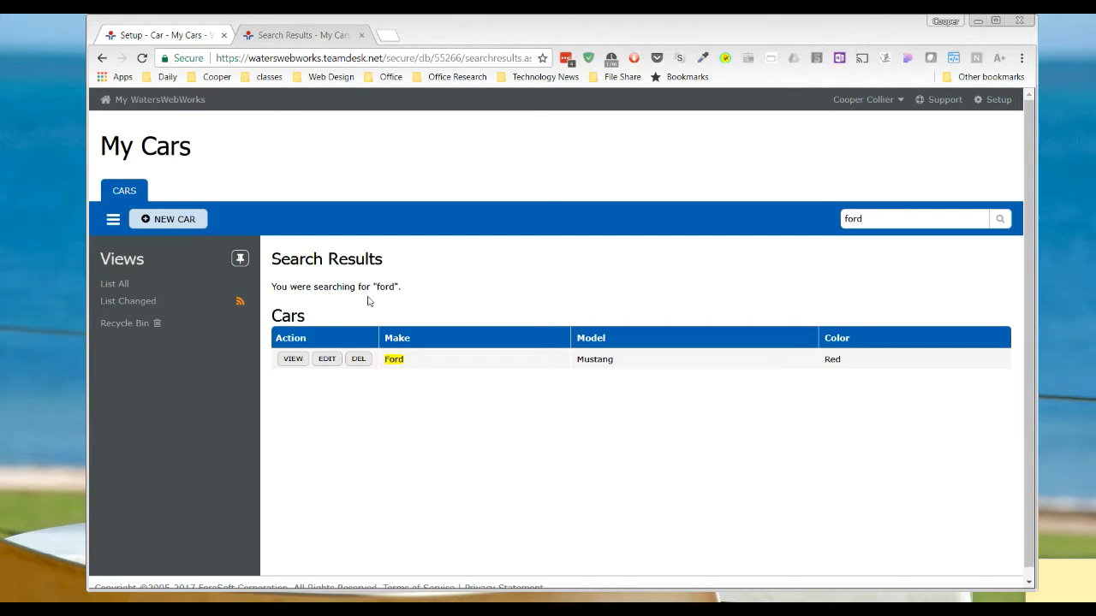
pyautogui.click(108, 283)
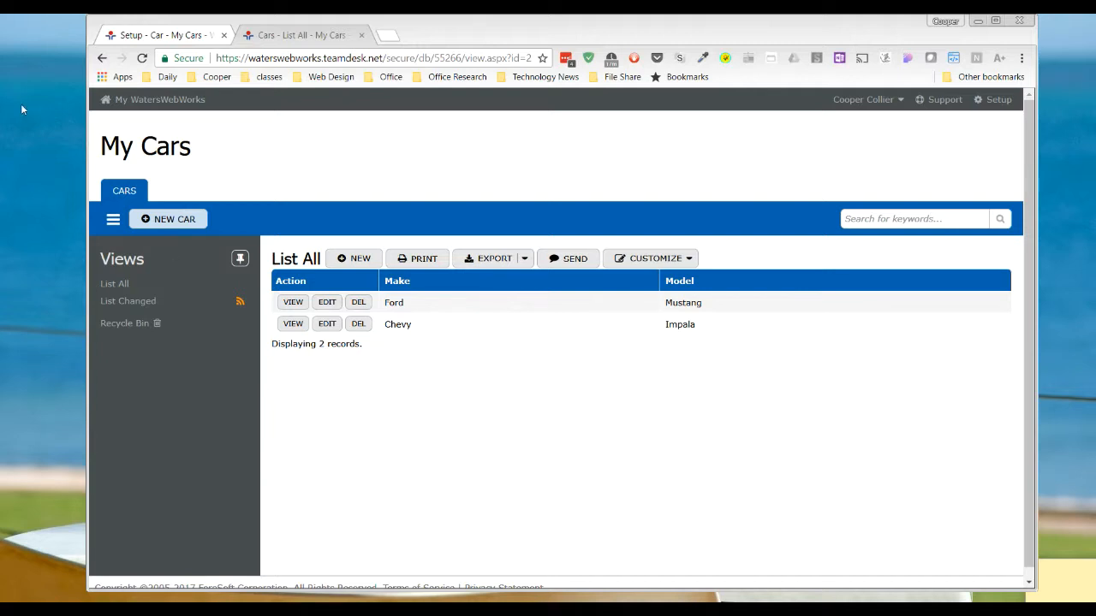
pyautogui.click(295, 35)
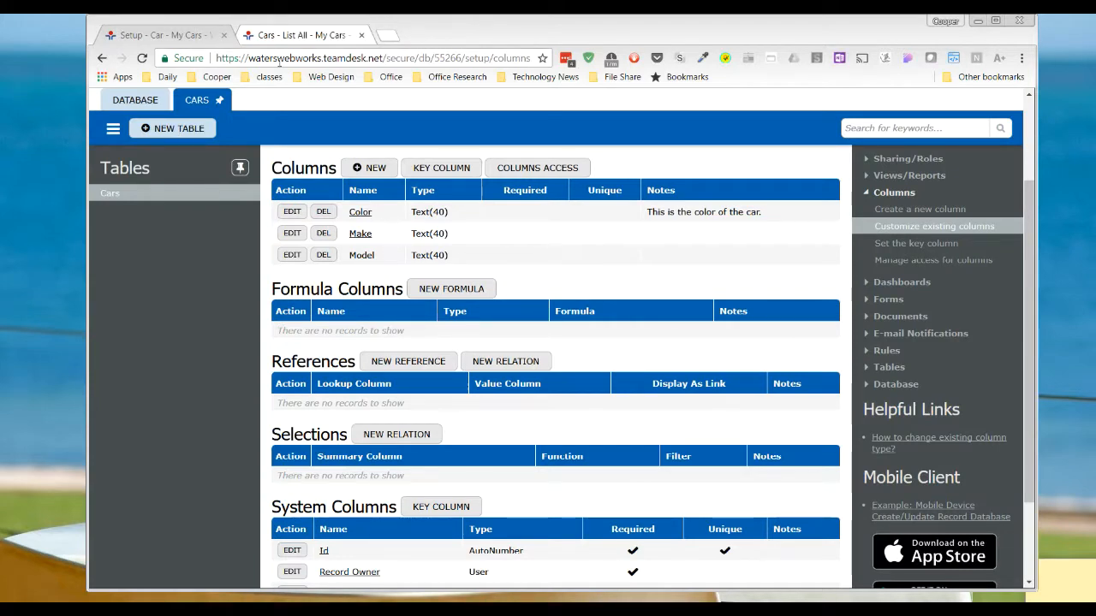
pyautogui.click(291, 35)
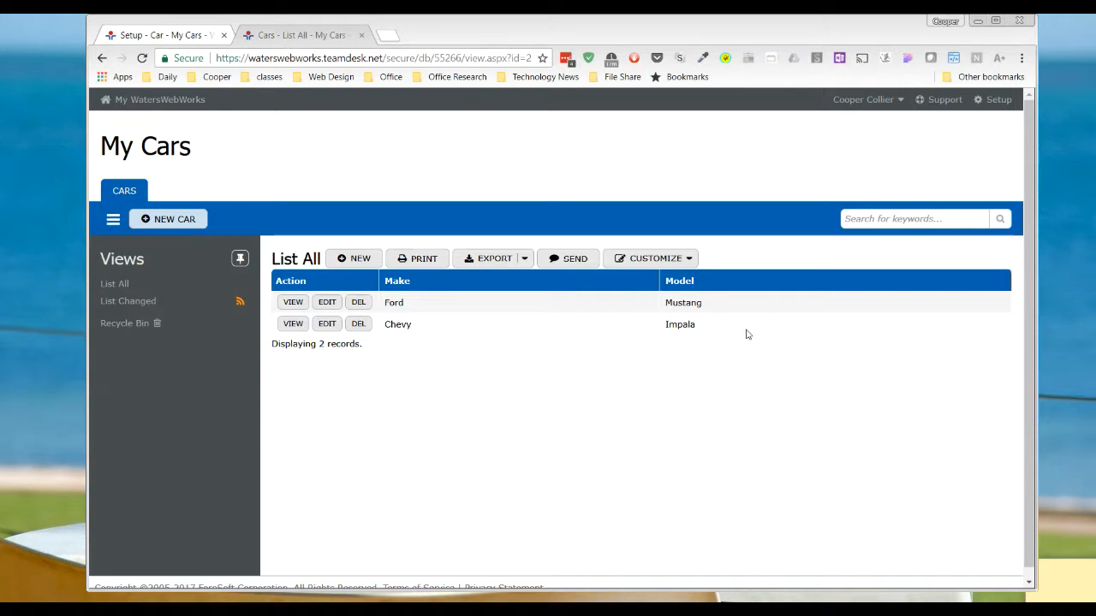
pyautogui.click(299, 35)
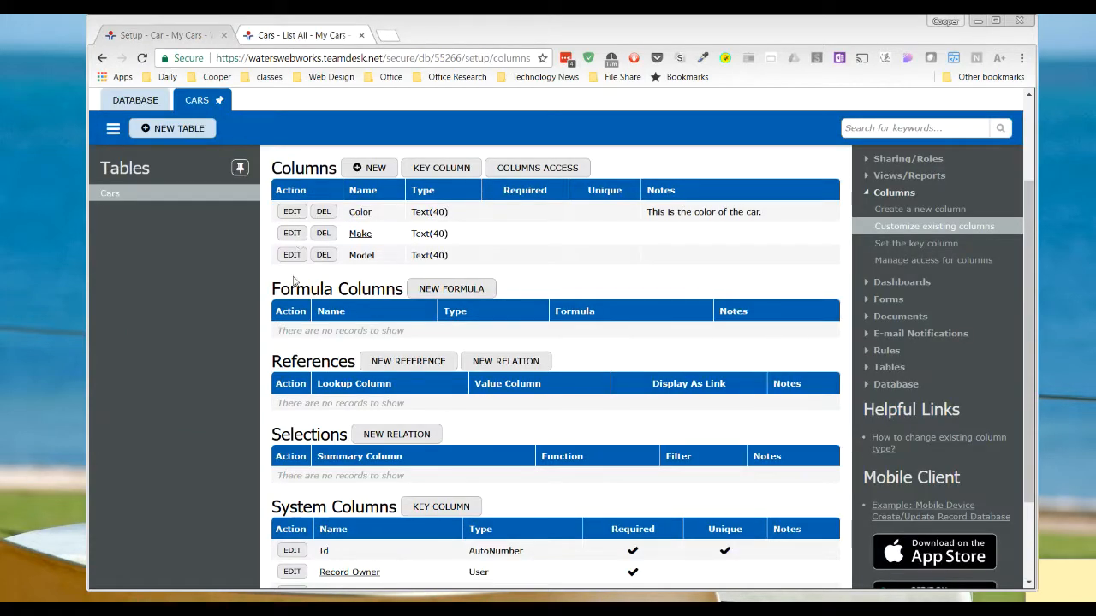
# Enable Include in views by default and Display in bold for the Color column, and save it
pyautogui.click(291, 213)
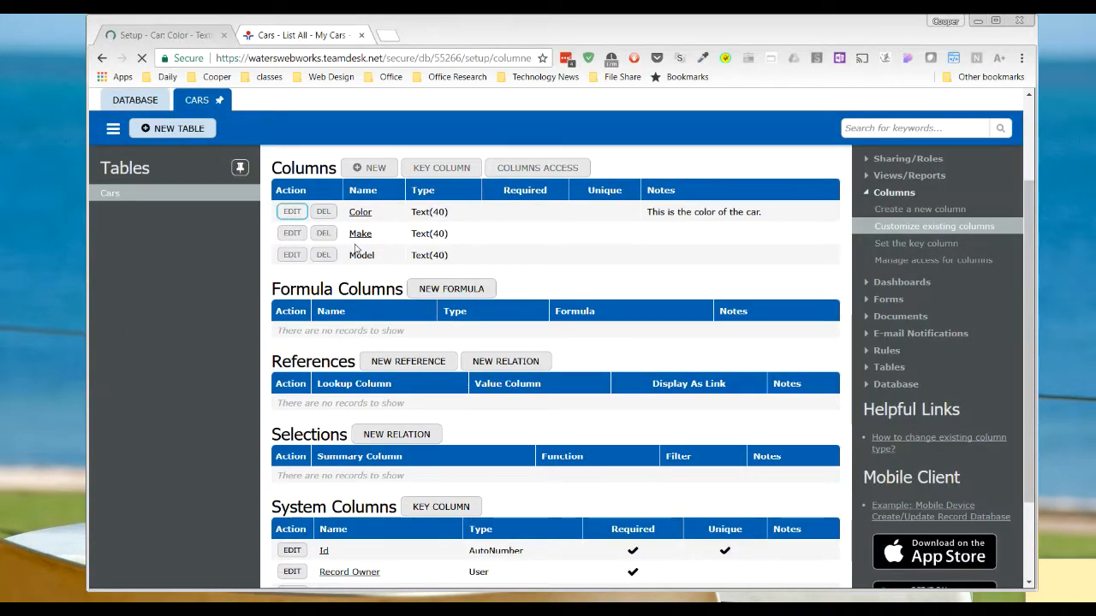
pyautogui.scroll(-2, 666, 337)
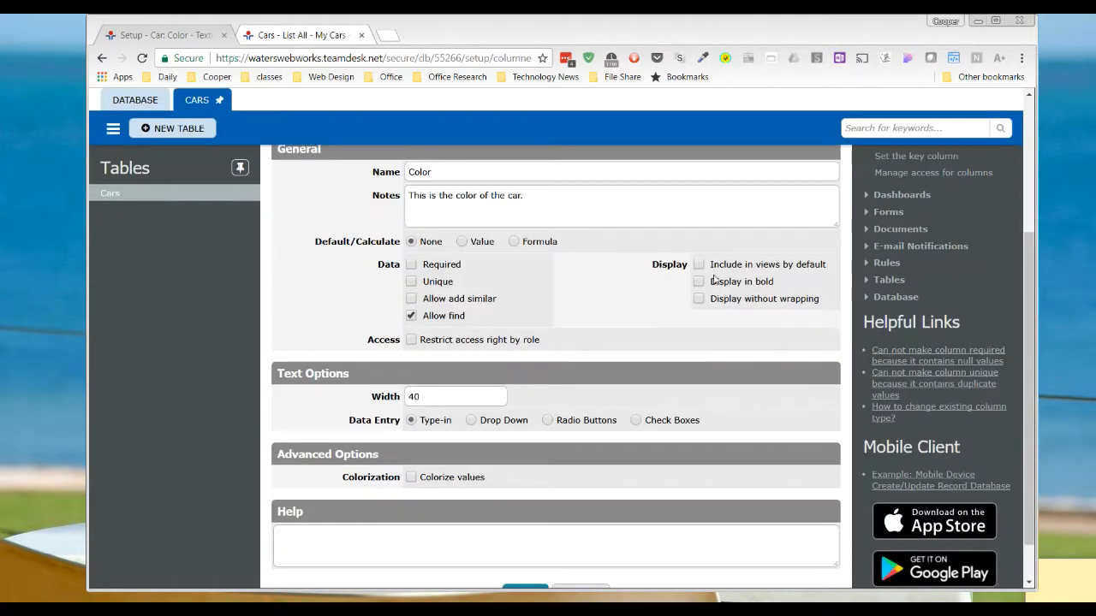
pyautogui.click(700, 265)
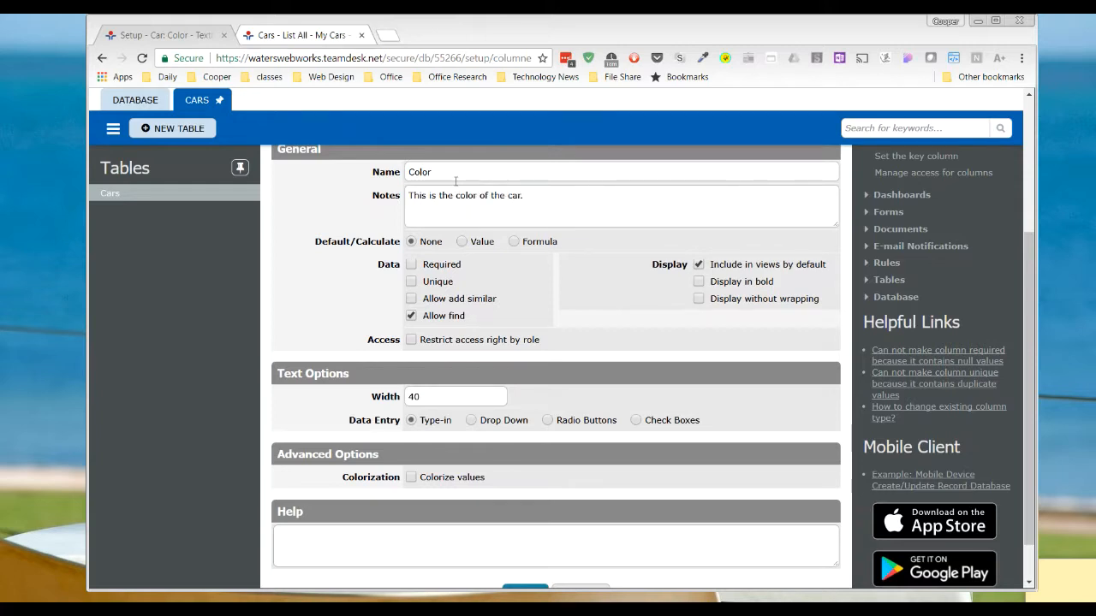
pyautogui.click(699, 284)
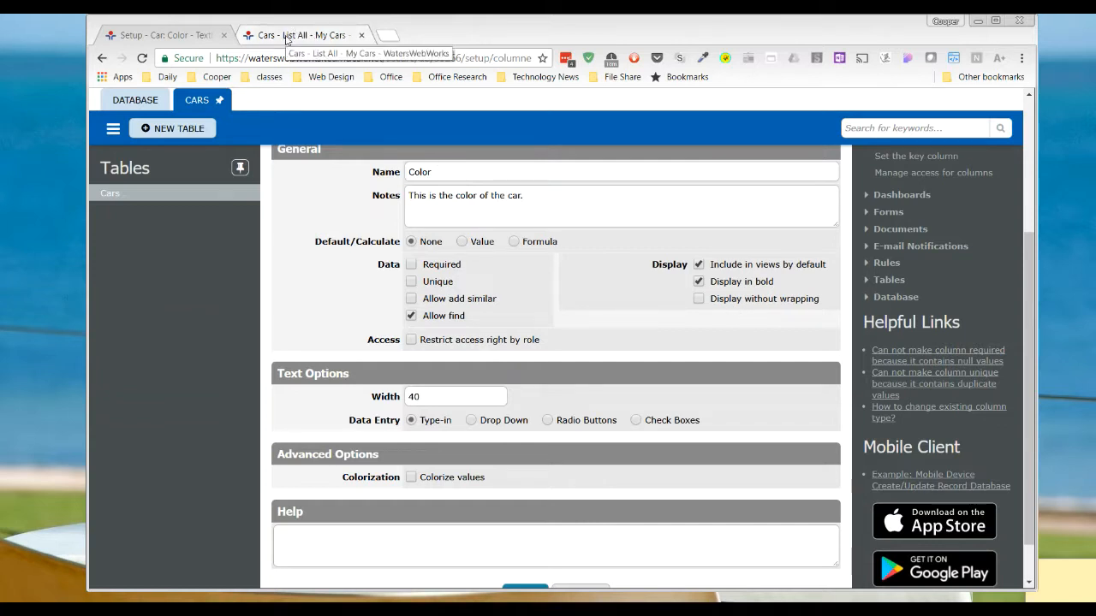
pyautogui.scroll(3, 531, 223)
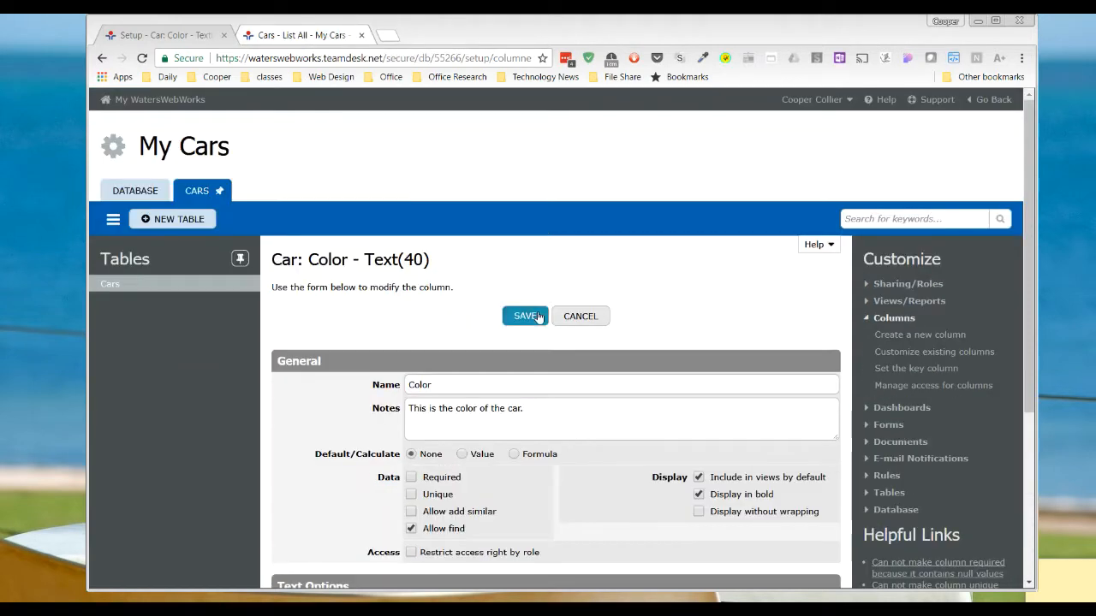
pyautogui.click(536, 316)
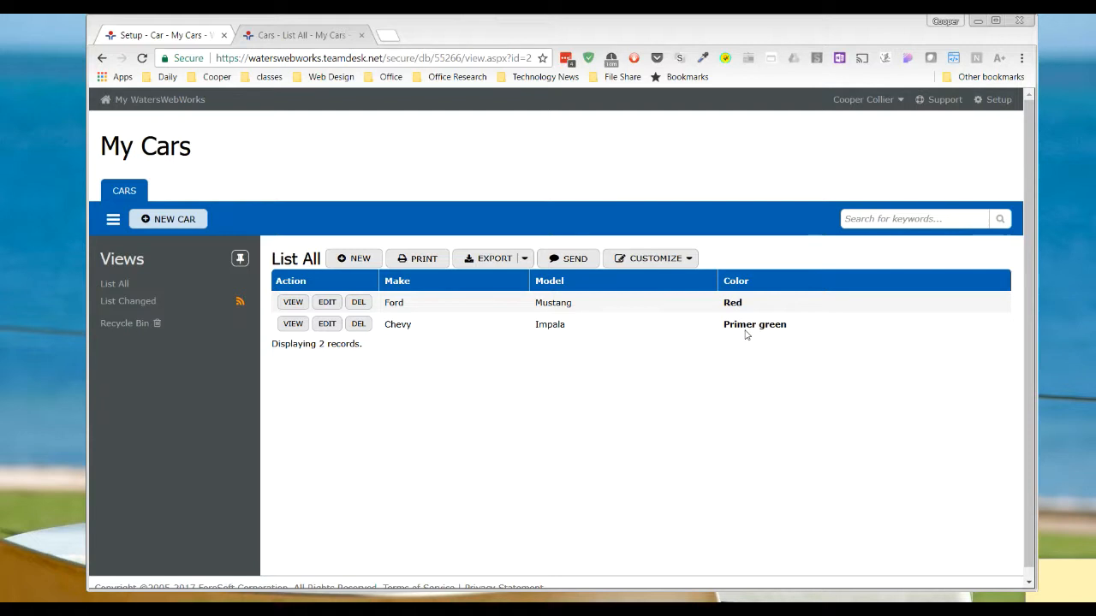
# Reopen the Color column's settings and switch Display without wrapping on and off again
pyautogui.click(182, 38)
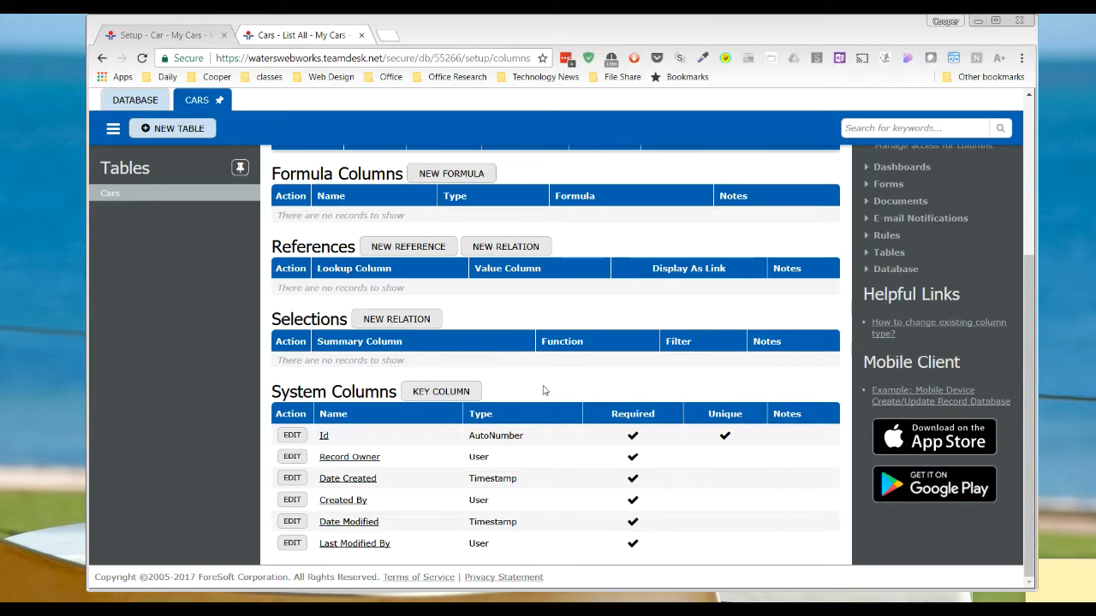
pyautogui.scroll(3, 543, 391)
pyautogui.click(291, 239)
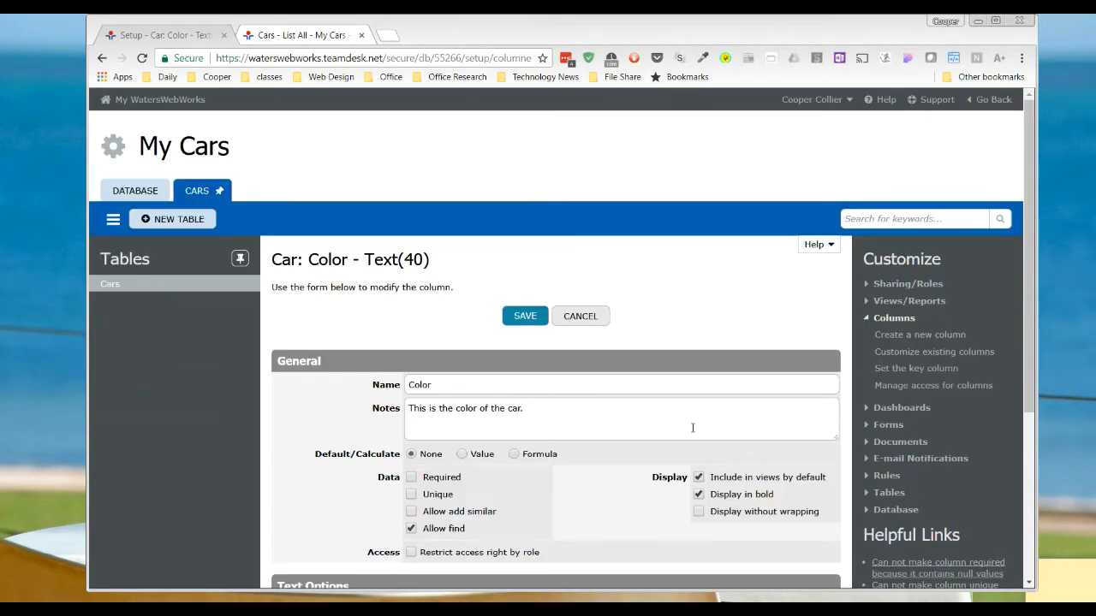
pyautogui.scroll(-2, 693, 428)
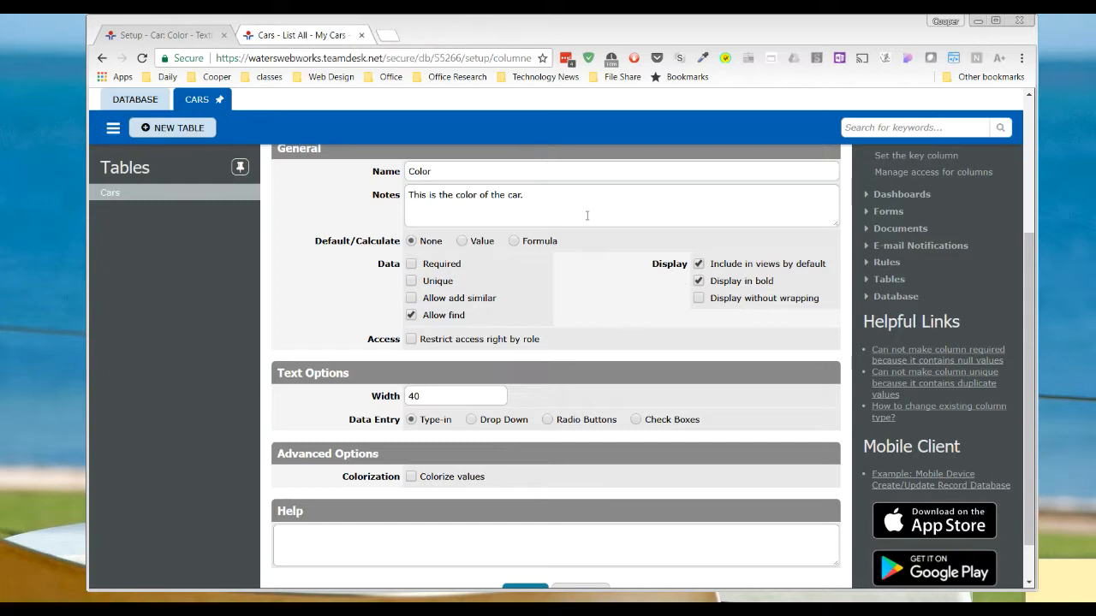
pyautogui.click(700, 299)
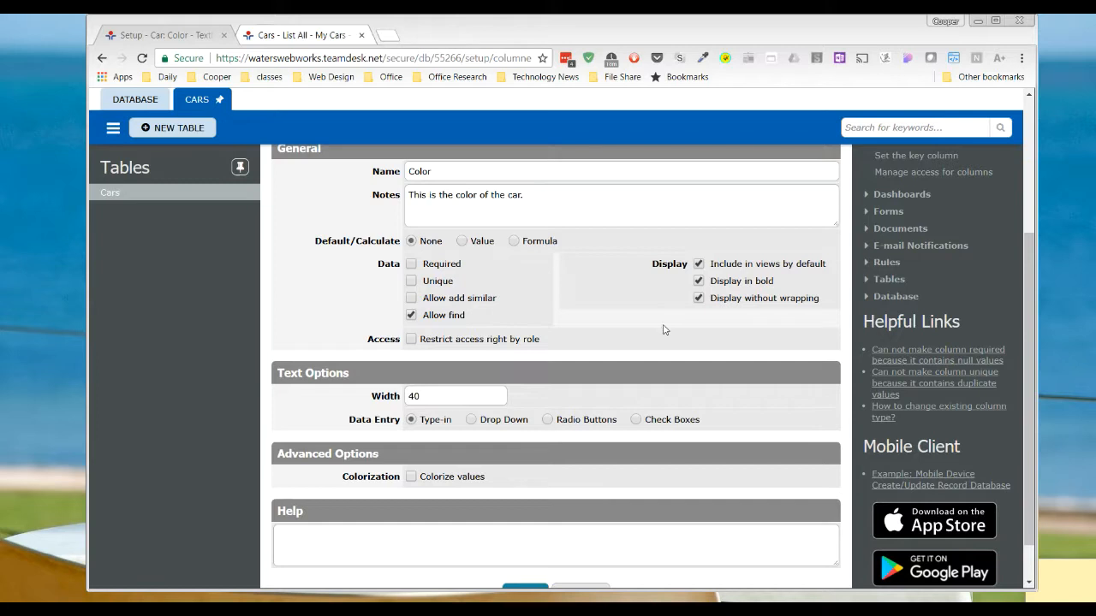
pyautogui.click(699, 299)
# Change the Ford Mustang record's Make to "this is a ford car that I am typing into" and save it
pyautogui.click(337, 38)
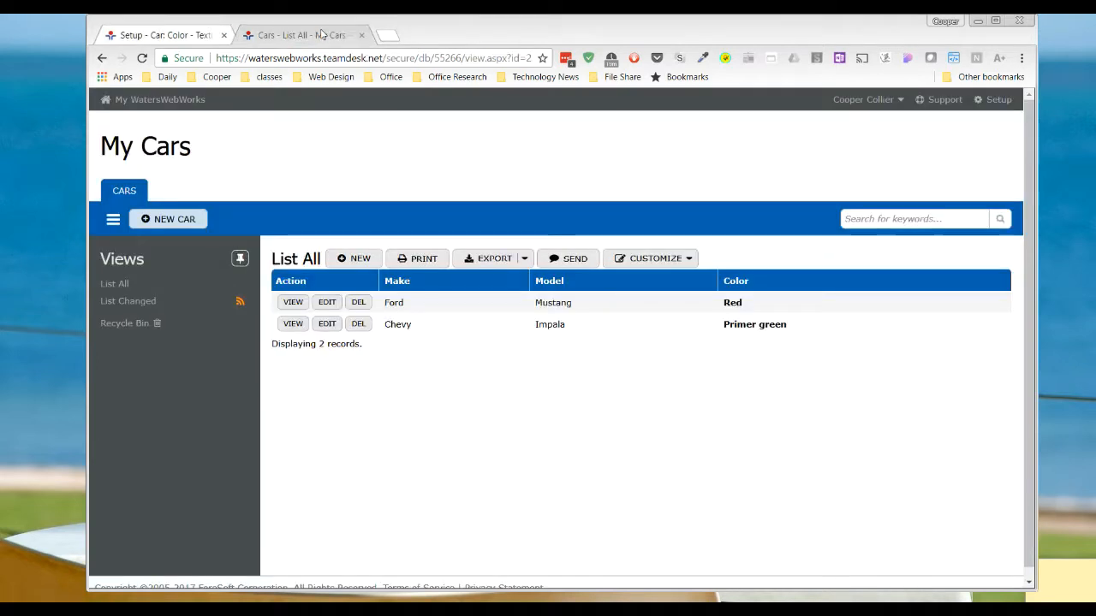
pyautogui.click(330, 306)
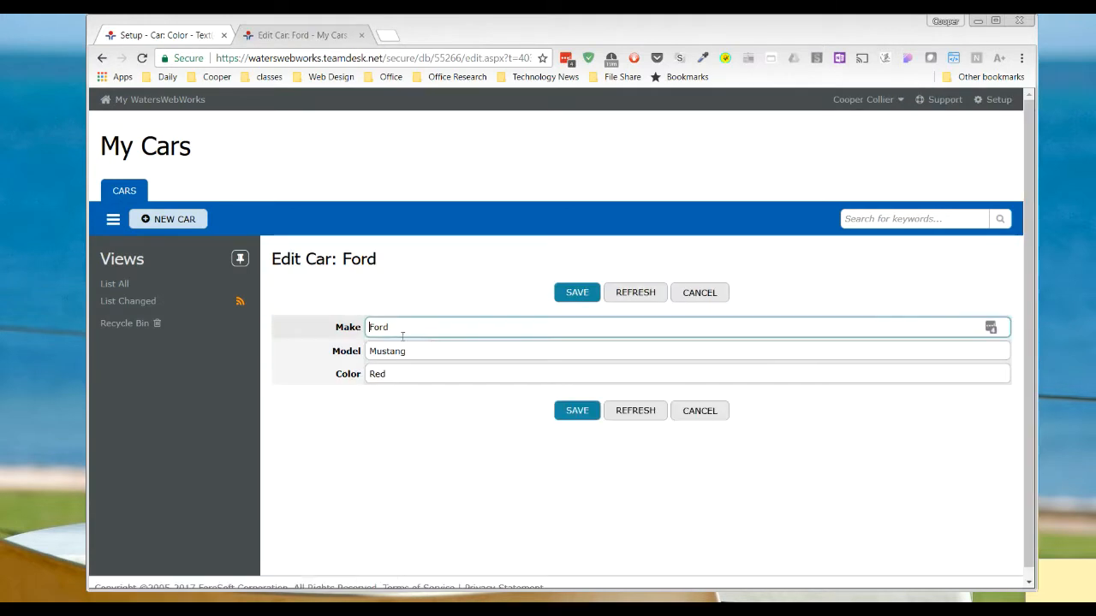
pyautogui.moveTo(395, 329); pyautogui.dragTo(348, 325)
pyautogui.write('this is a ford car that I am')
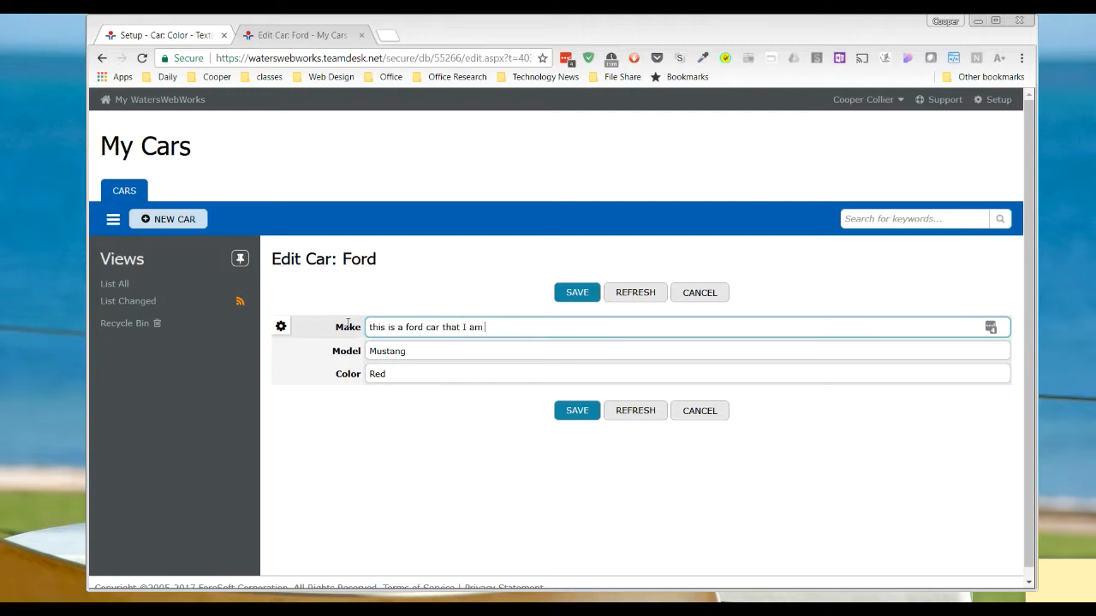
pyautogui.write(' typing into')
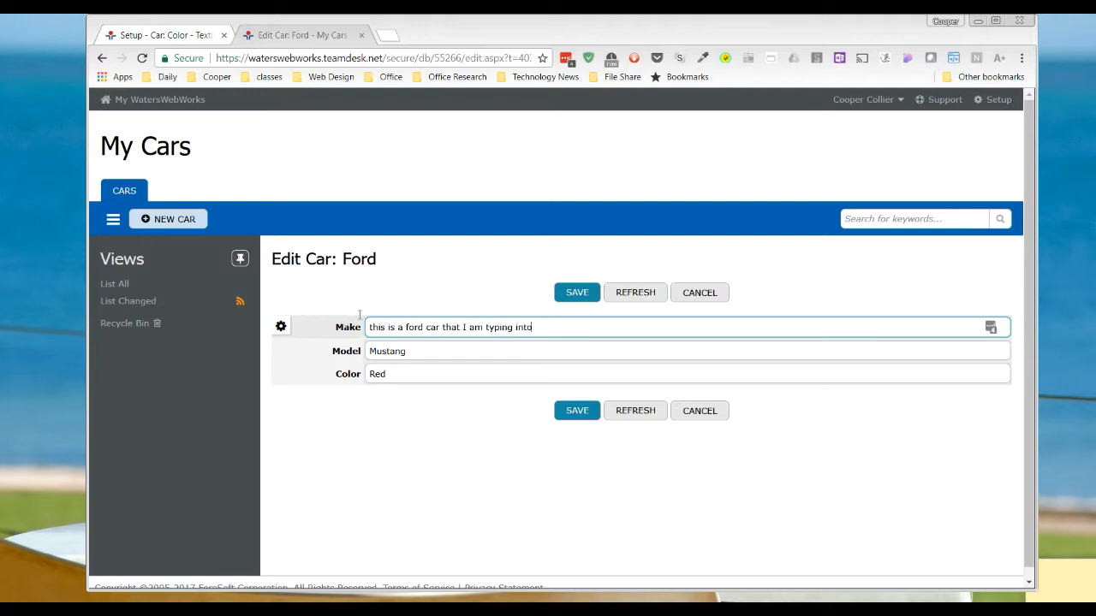
pyautogui.click(572, 410)
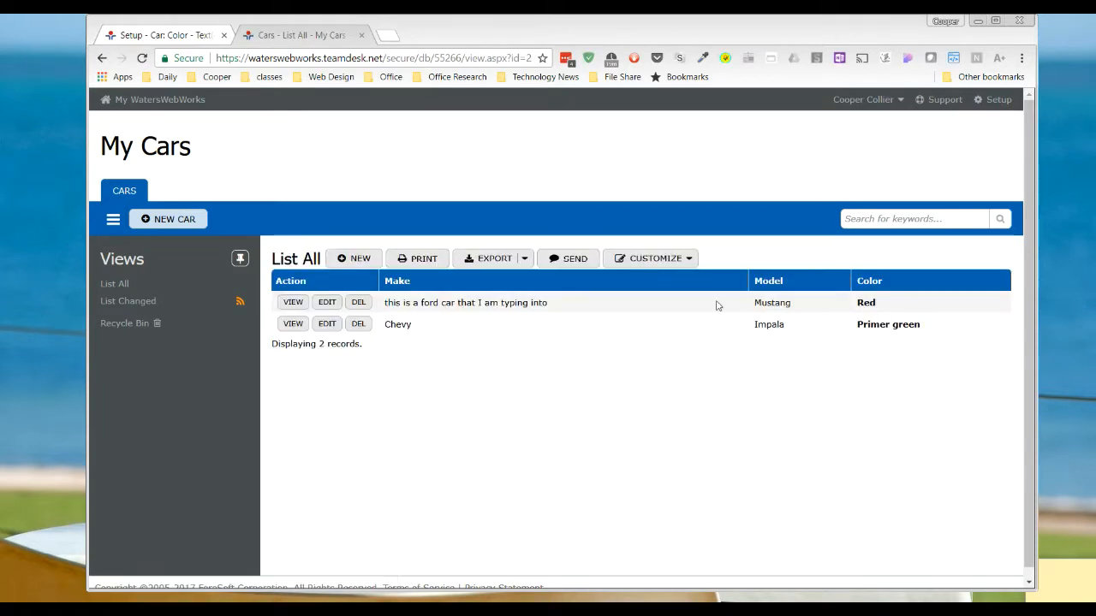
# Extend the Mustang record's Model with "is a ford car that I am typing i" and Color with "is a ford car that I am typing into", and save
pyautogui.click(328, 303)
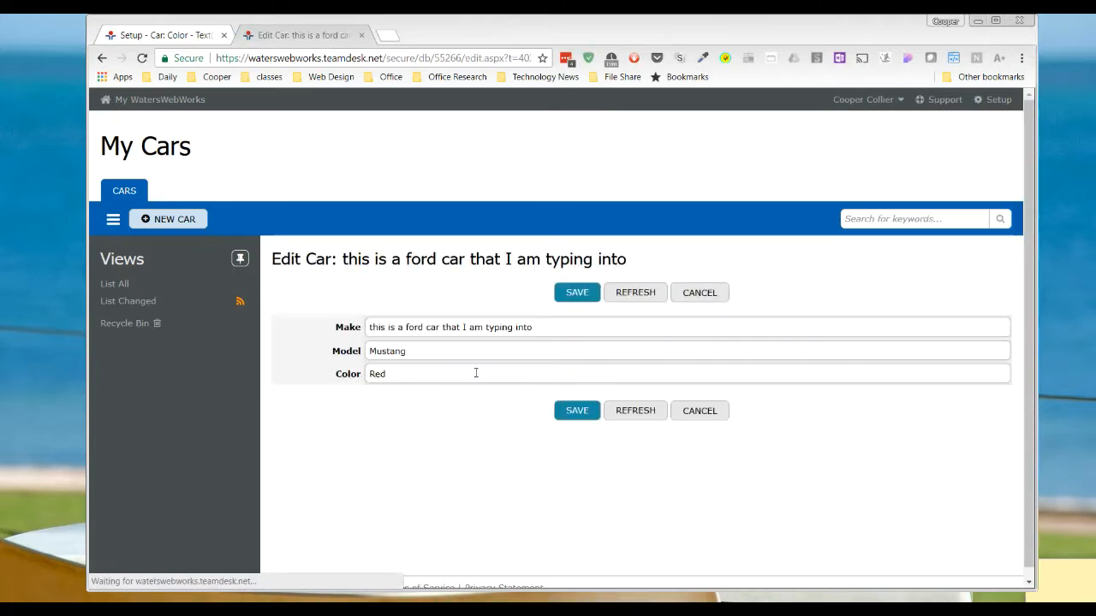
pyautogui.moveTo(540, 328); pyautogui.dragTo(391, 329)
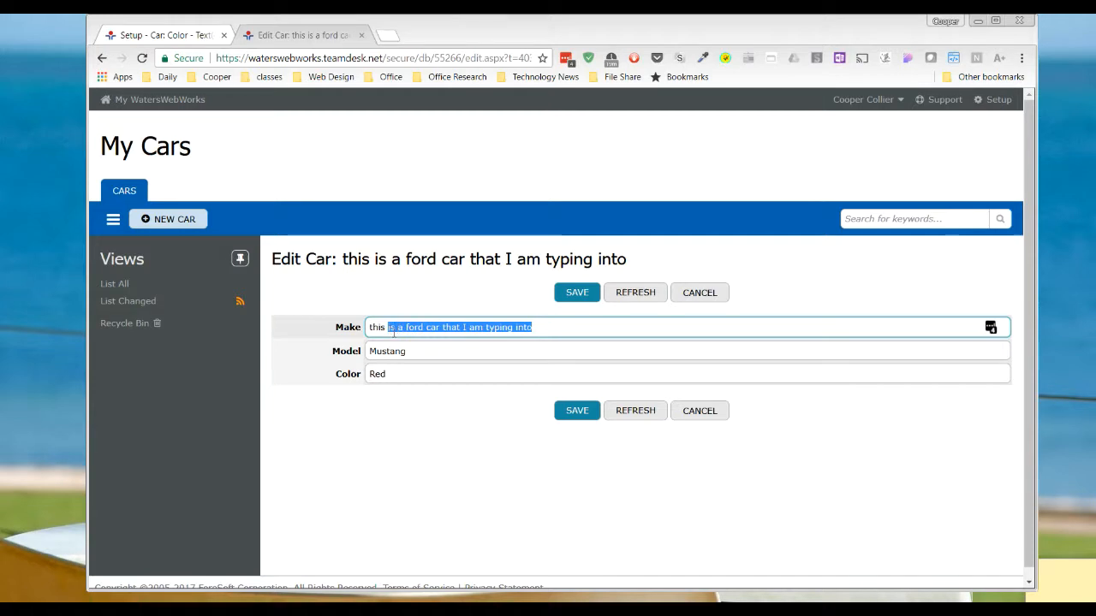
pyautogui.click(439, 352)
pyautogui.write('is a ford car that I am typing i')
pyautogui.click(434, 372)
pyautogui.write('is a ford car that I am typing into')
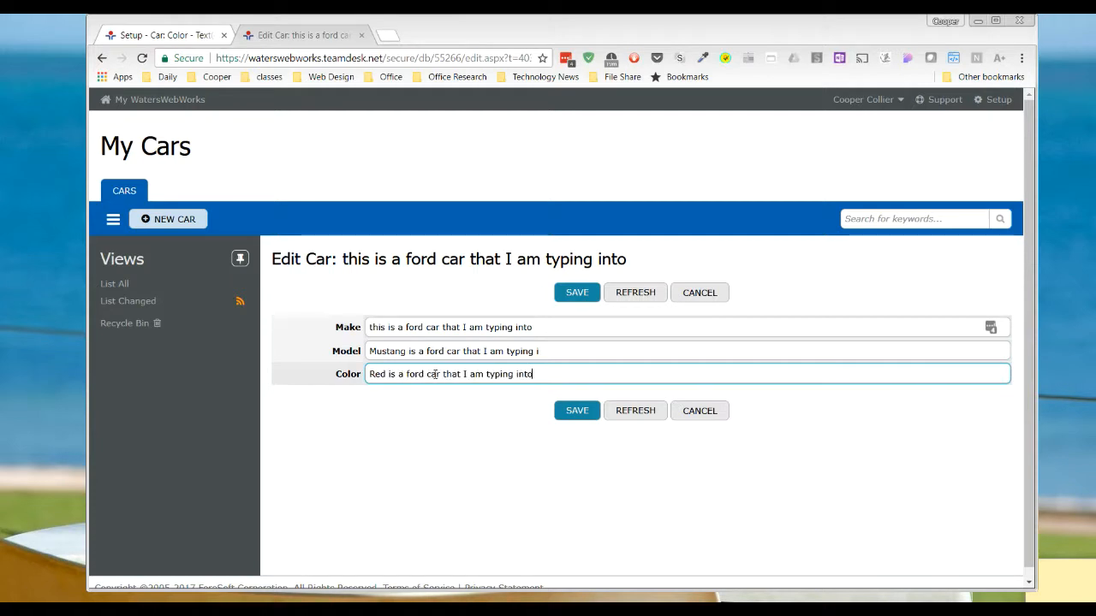
pyautogui.click(571, 417)
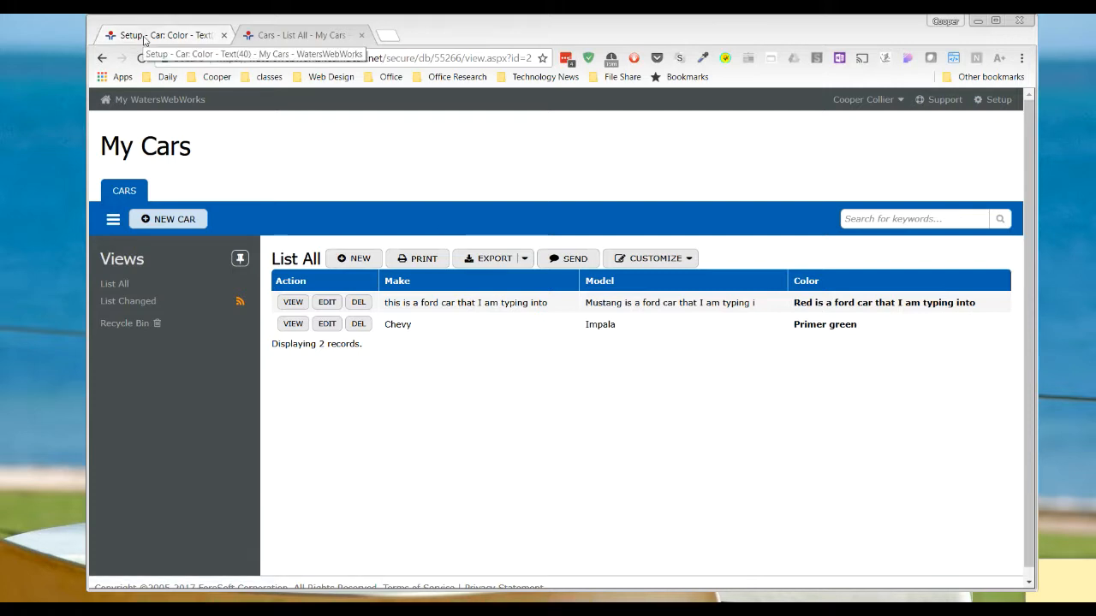
# Review the Color column's Width setting and compare it with the length of the long Make text in the car list
pyautogui.click(144, 38)
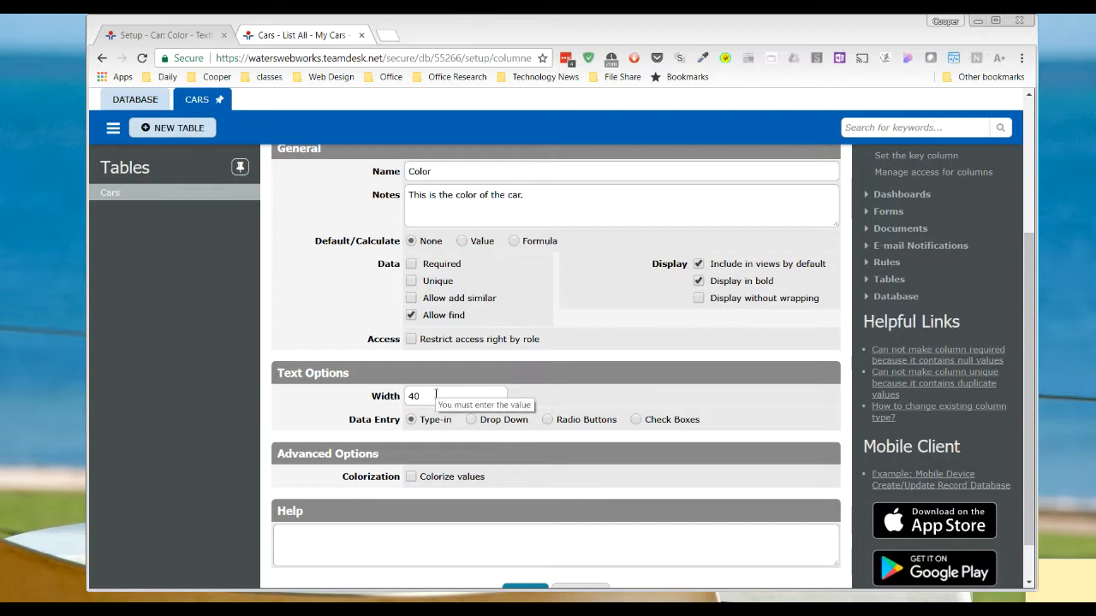
pyautogui.click(412, 396)
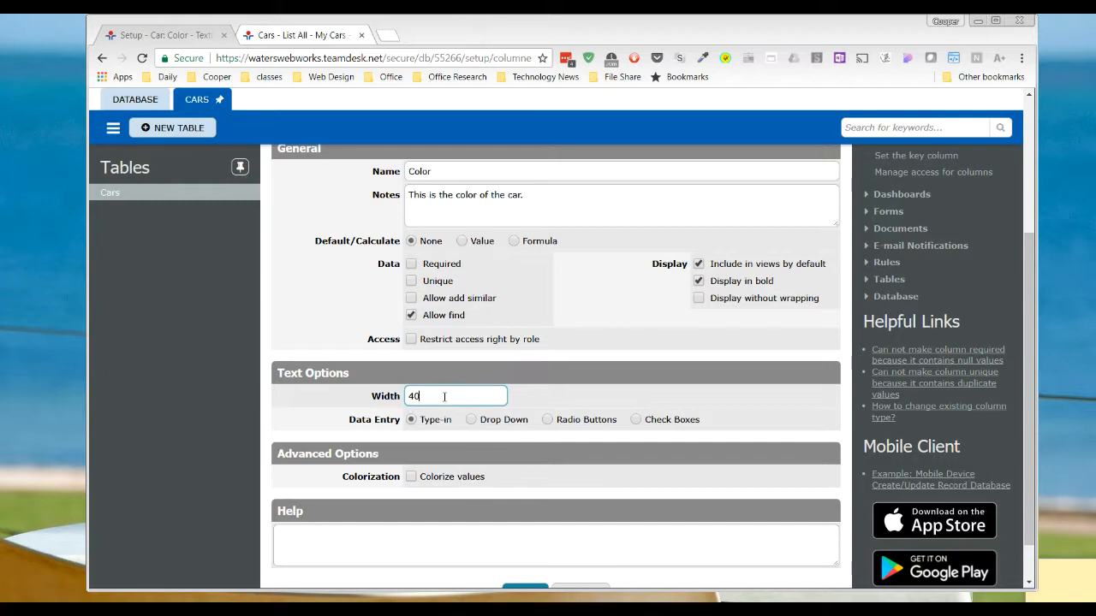
pyautogui.click(188, 36)
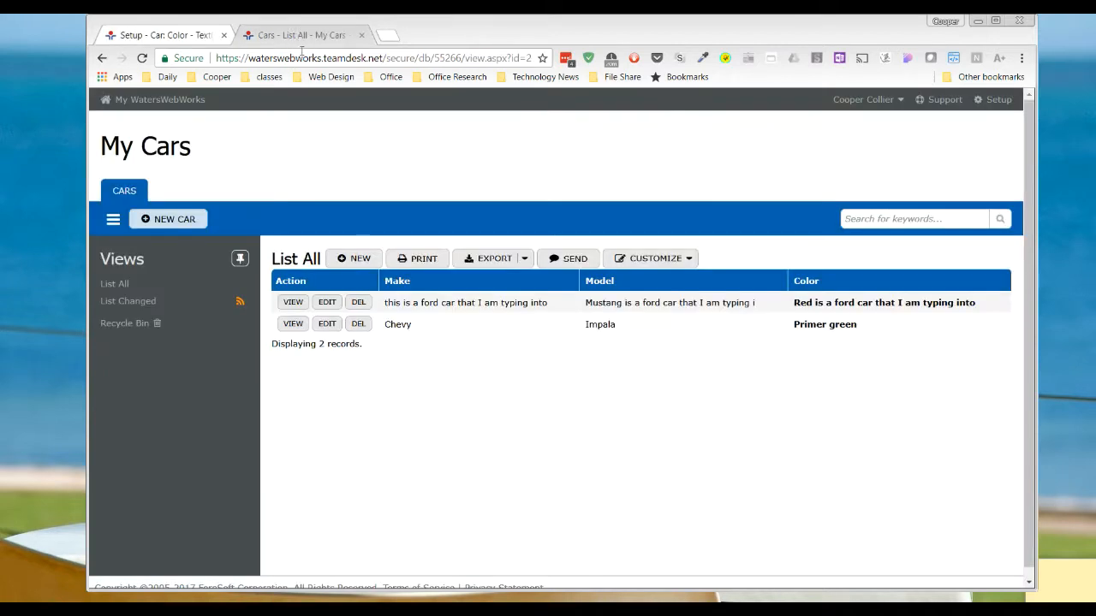
pyautogui.moveTo(549, 303); pyautogui.dragTo(383, 305)
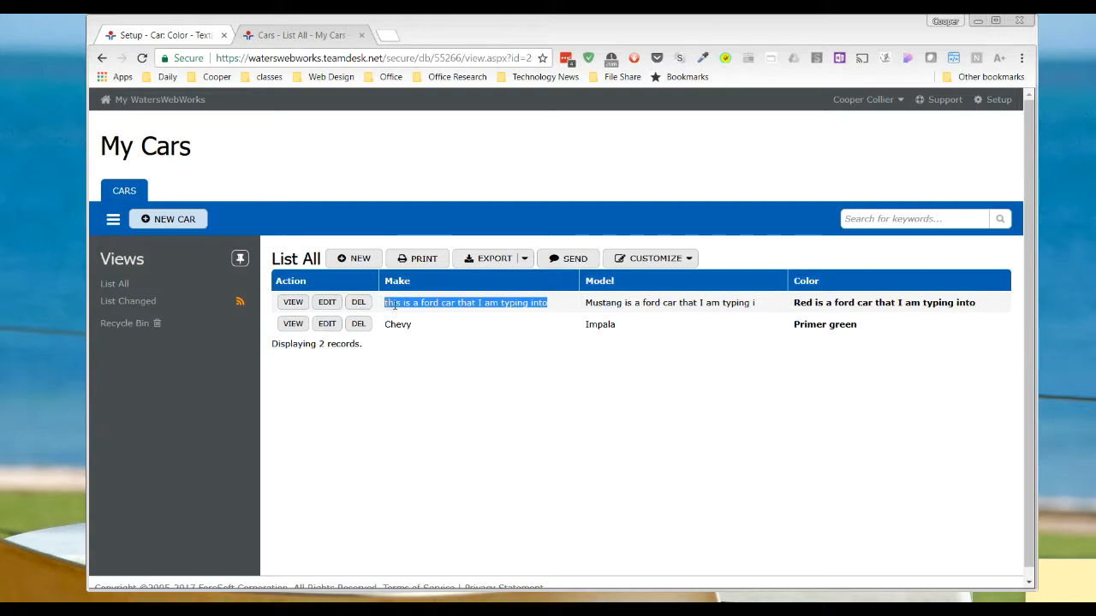
# Set the Color column's Width to 400 and save the column
pyautogui.click(182, 37)
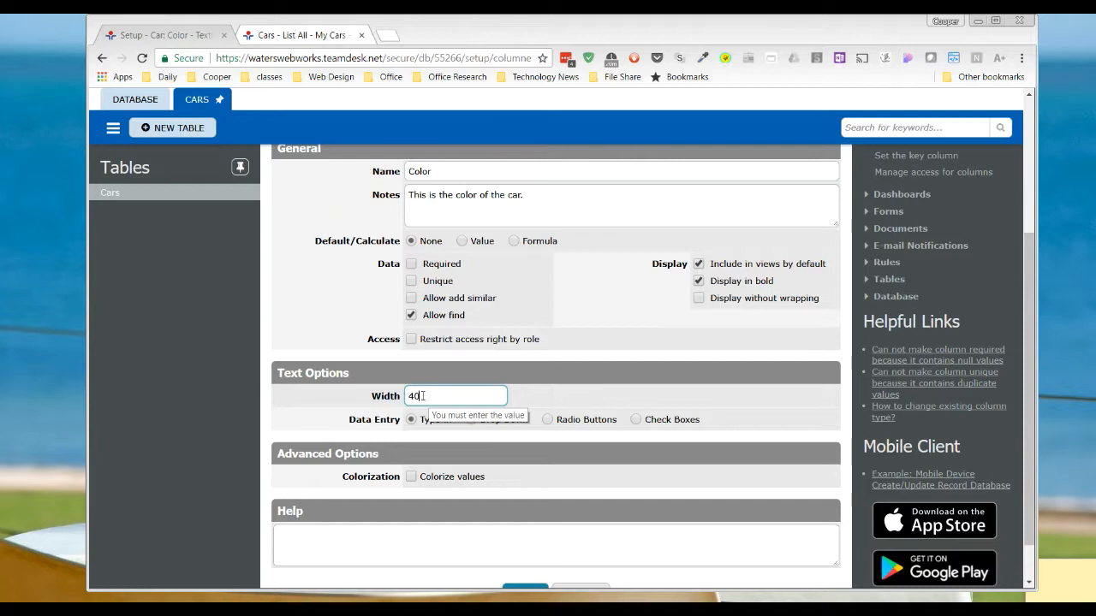
pyautogui.write('0')
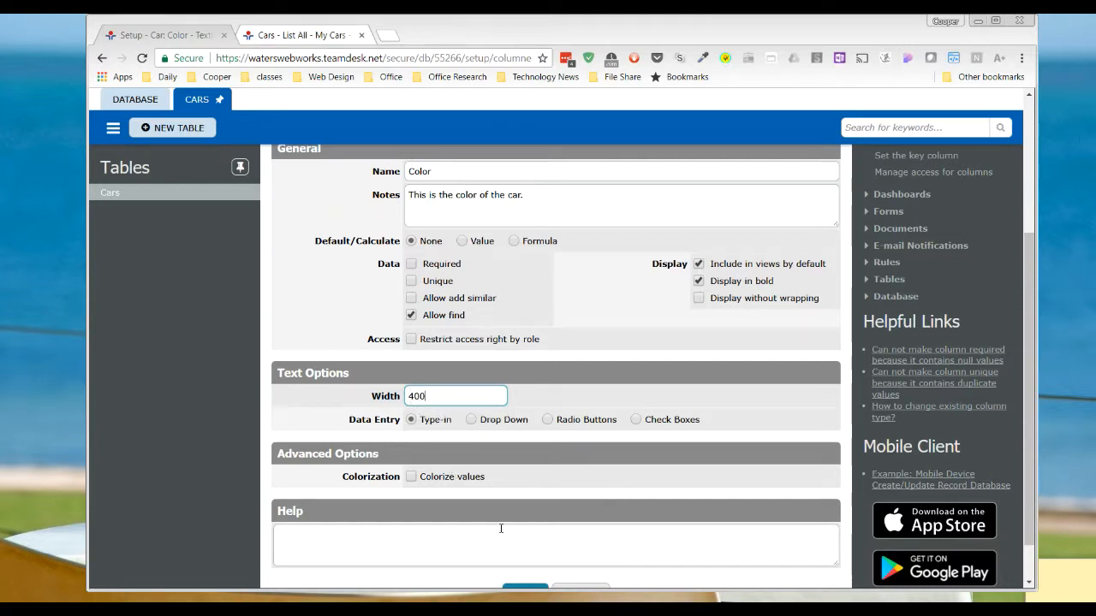
pyautogui.scroll(-2, 501, 529)
pyautogui.click(523, 542)
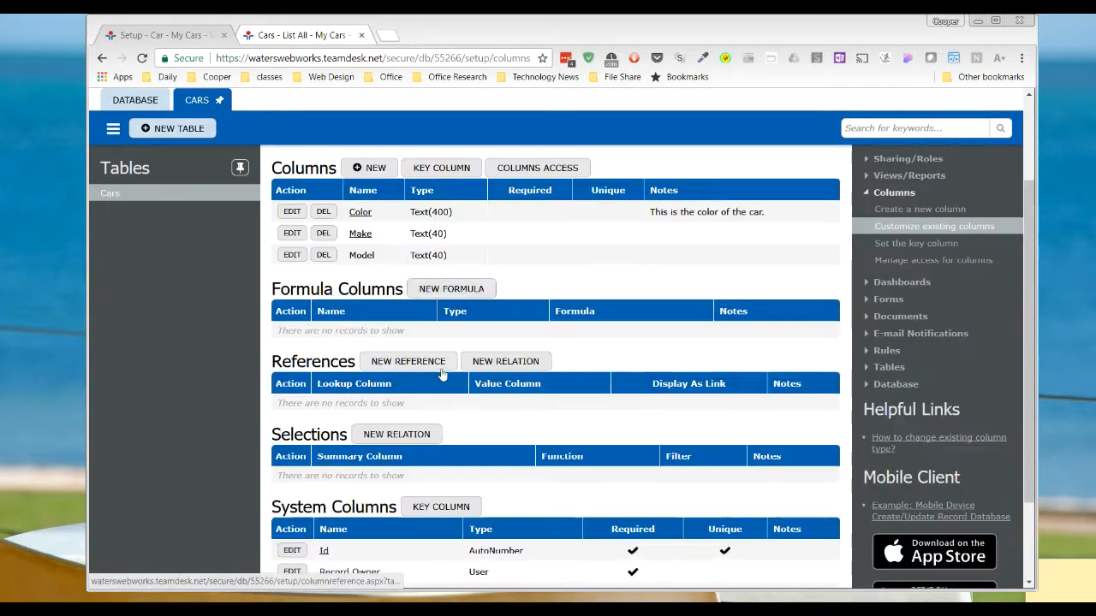
# Reload the car list, open the record with the long ford text for editing, and refresh its form
pyautogui.click(314, 35)
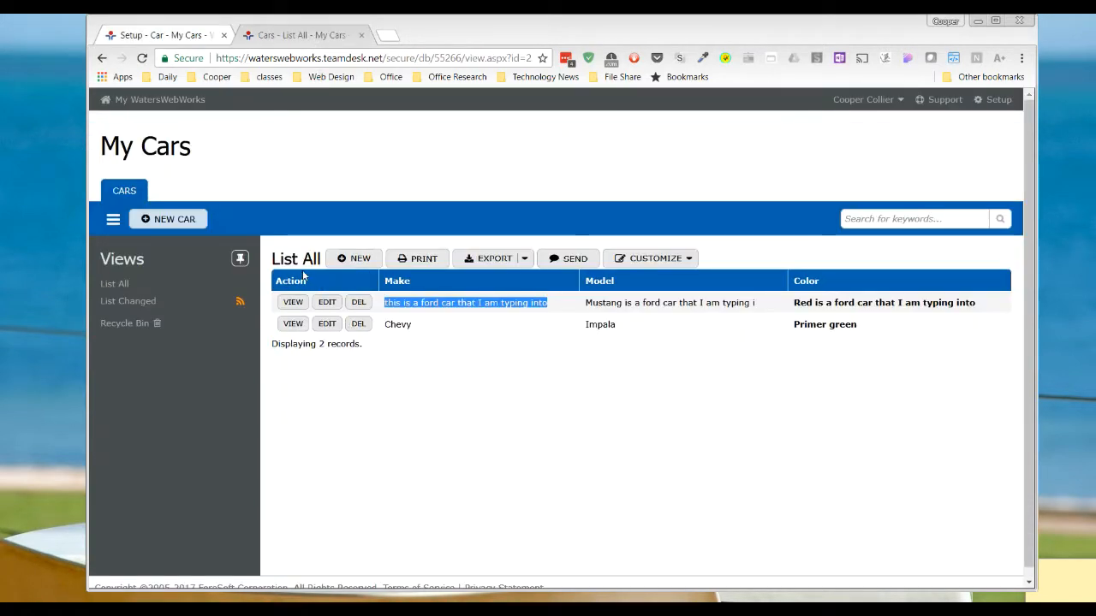
pyautogui.press('F5')
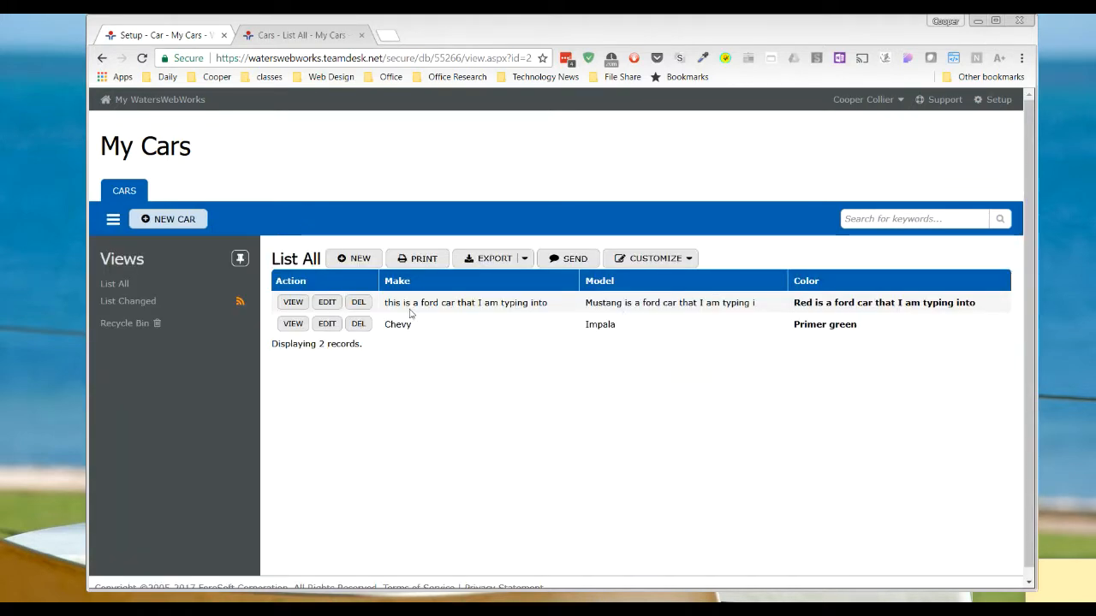
pyautogui.click(326, 304)
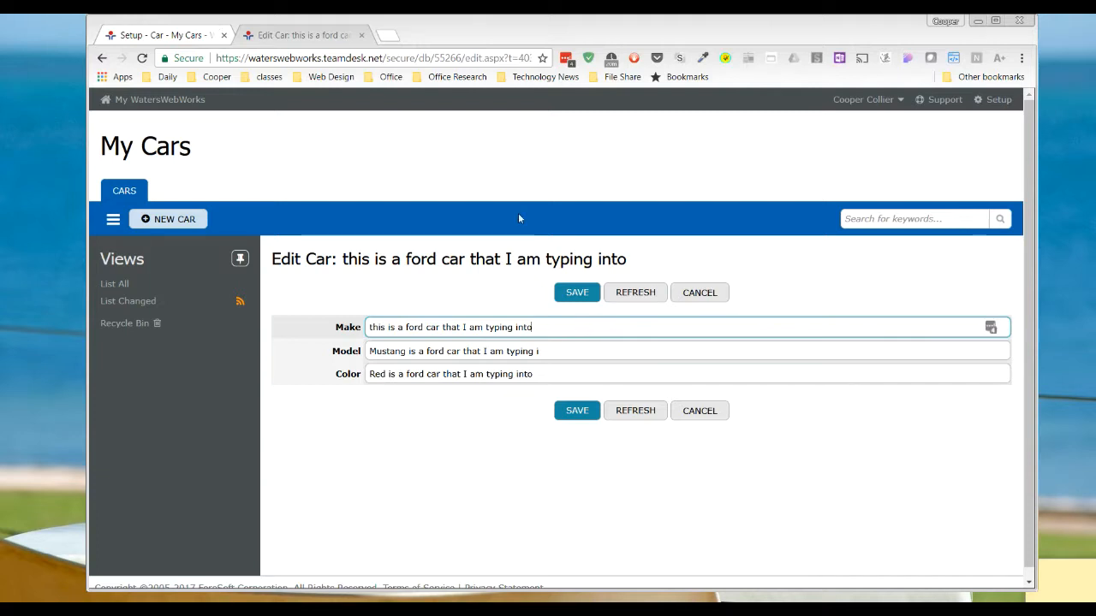
pyautogui.click(647, 292)
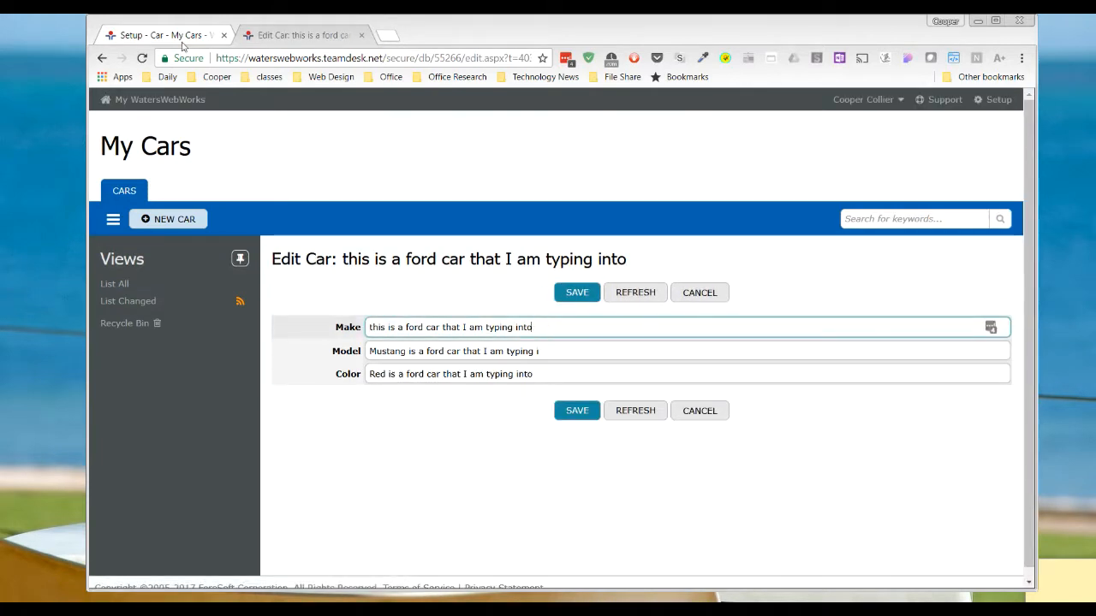
# Check the Width in the Color column's settings and leave them without saving
pyautogui.click(183, 41)
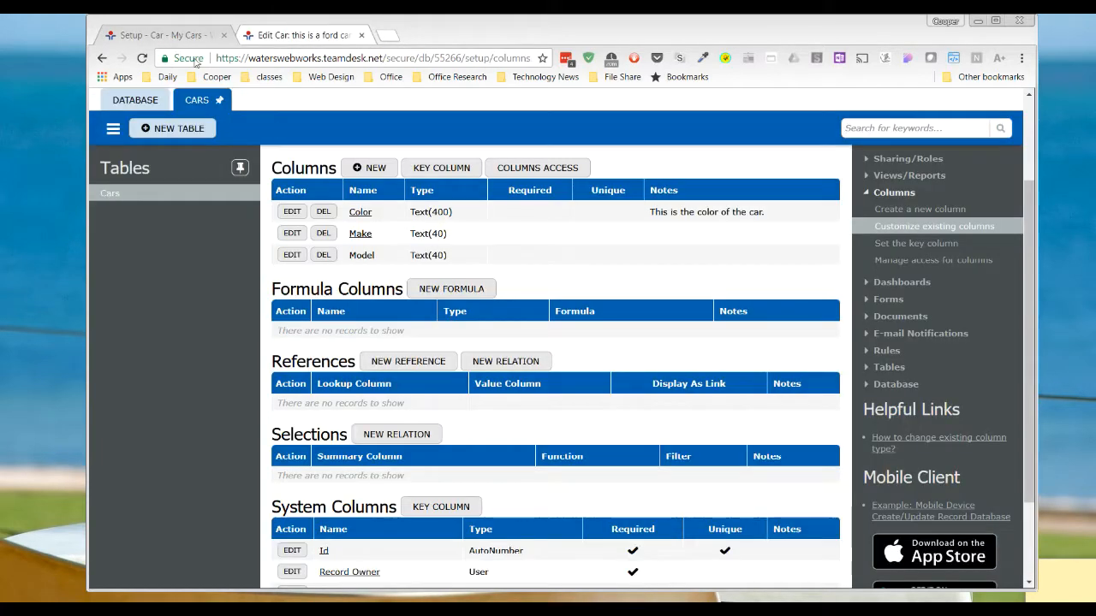
pyautogui.click(292, 213)
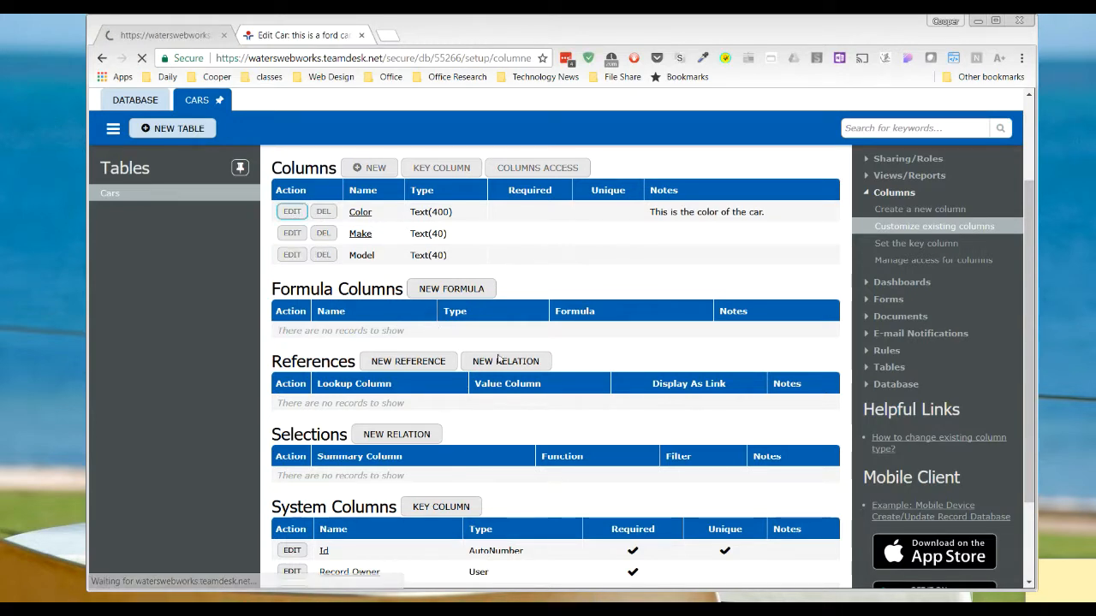
pyautogui.scroll(-5, 514, 463)
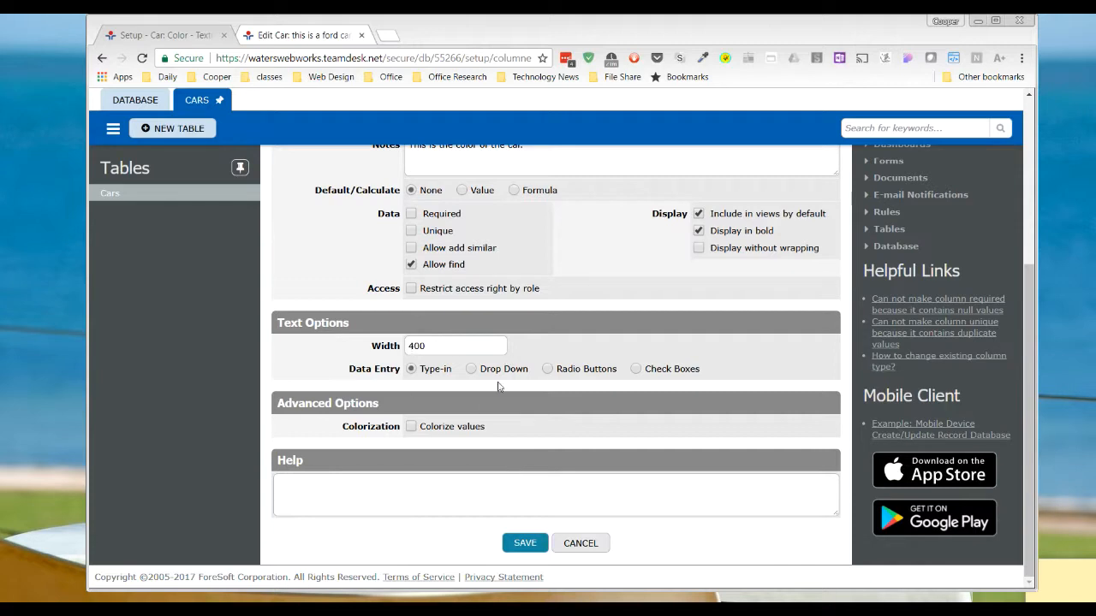
pyautogui.click(585, 543)
# Extend the ford record's Color with "the database to show you what happens if wrapping it on or off this is something important to know" and save
pyautogui.click(294, 35)
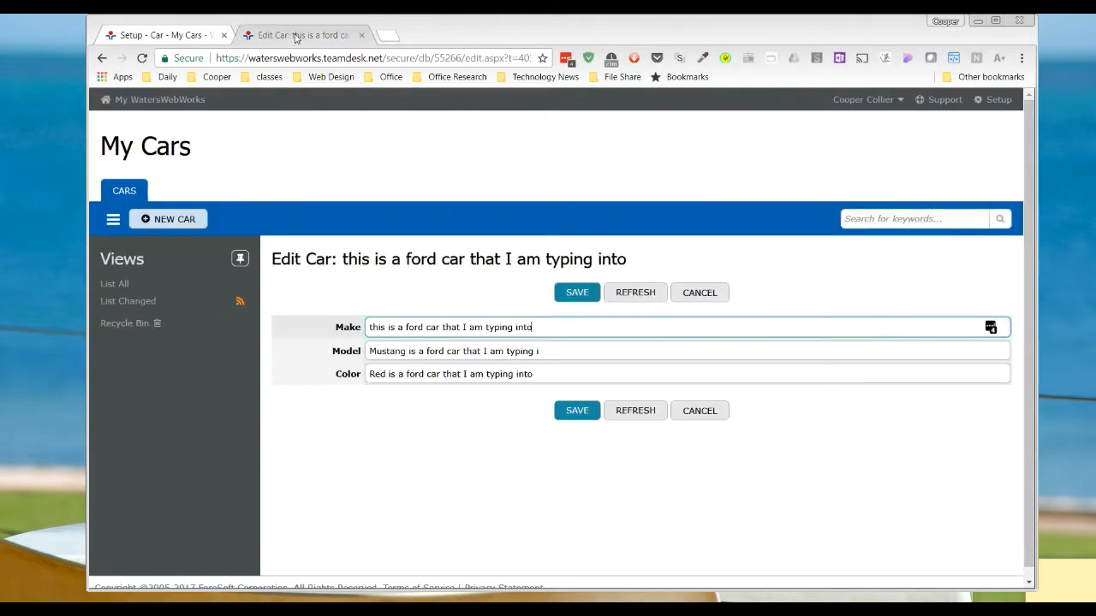
pyautogui.click(548, 374)
pyautogui.write('the database to show ')
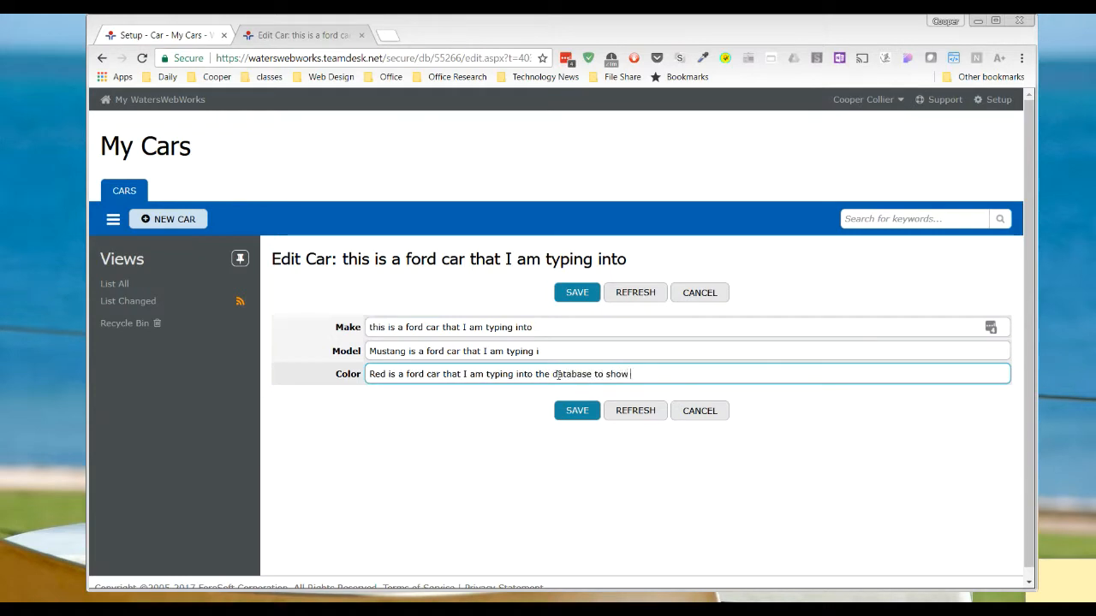
pyautogui.write('you what ')
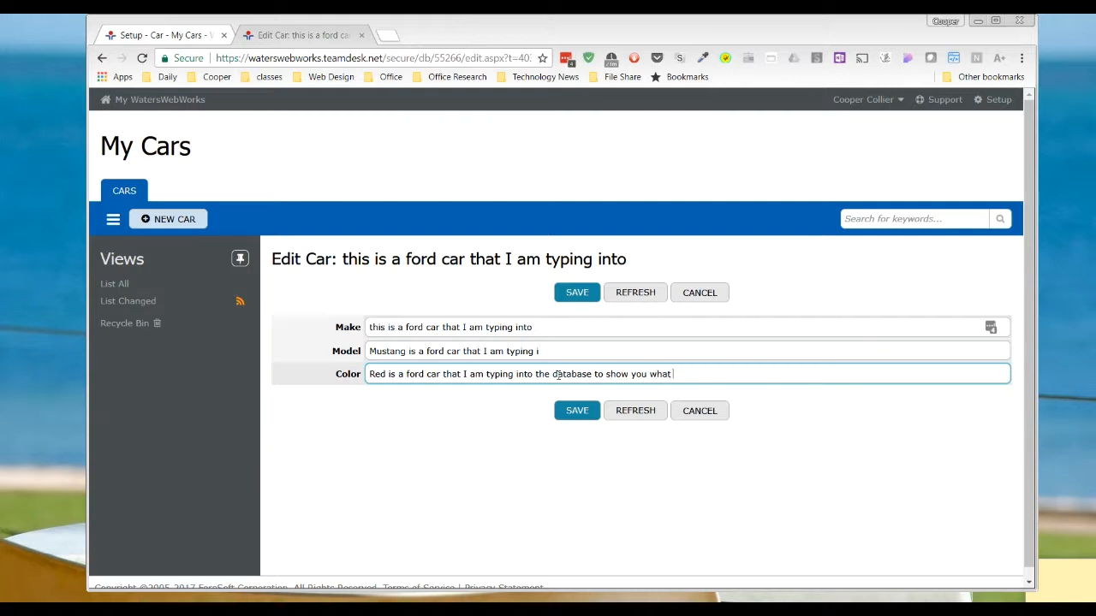
pyautogui.write('happens if wrapping it on or off this is somet')
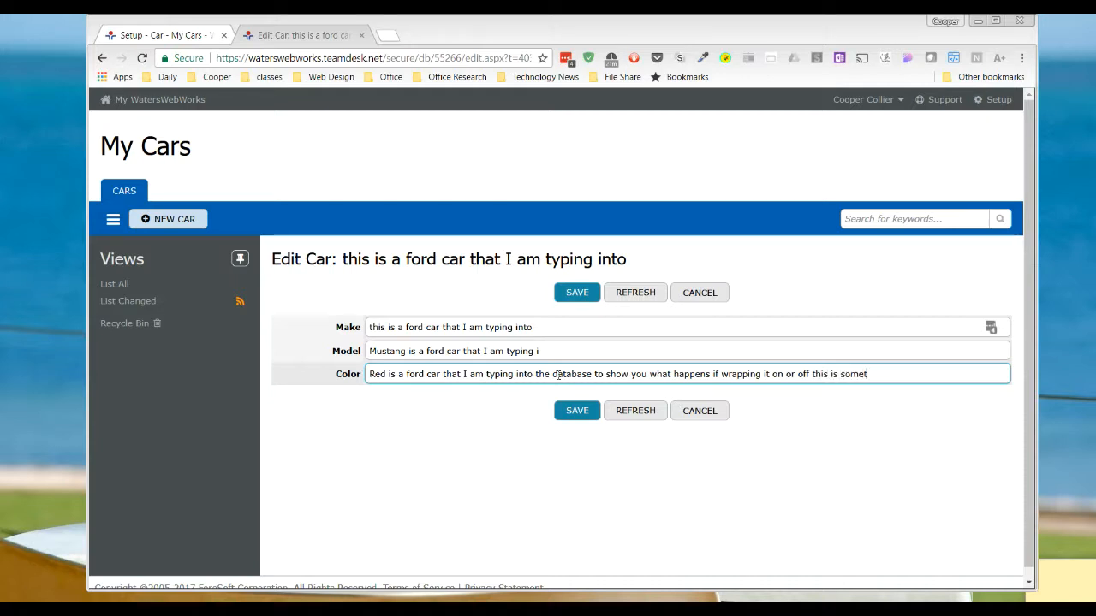
pyautogui.write('hing important to know')
pyautogui.click(577, 411)
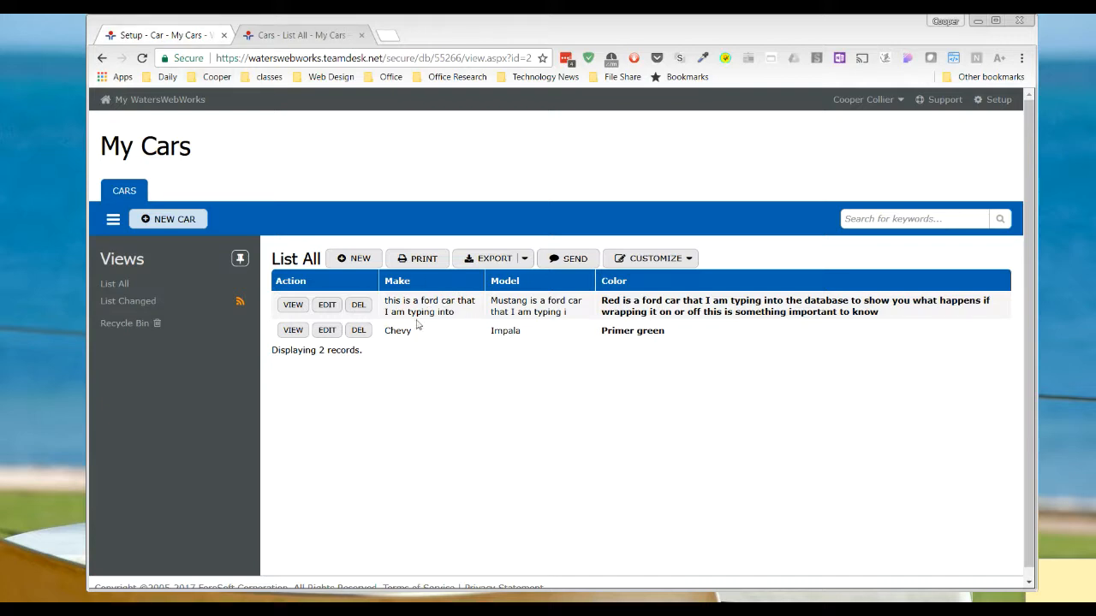
# Turn on Display without wrapping for the Make column, save it, and reload the car list
pyautogui.click(291, 35)
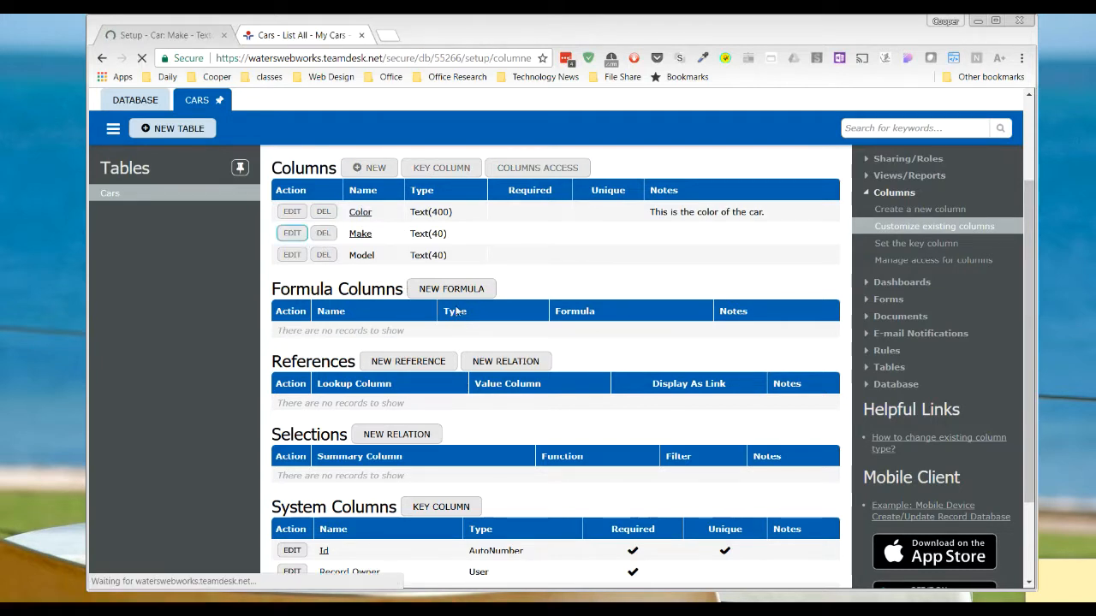
pyautogui.scroll(-2, 609, 340)
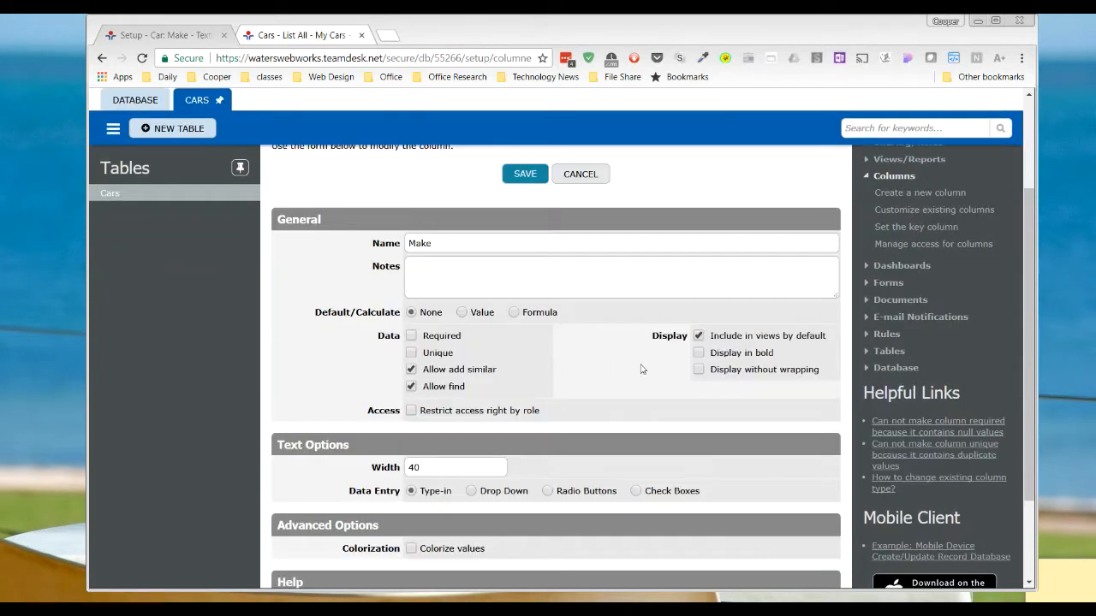
pyautogui.click(699, 370)
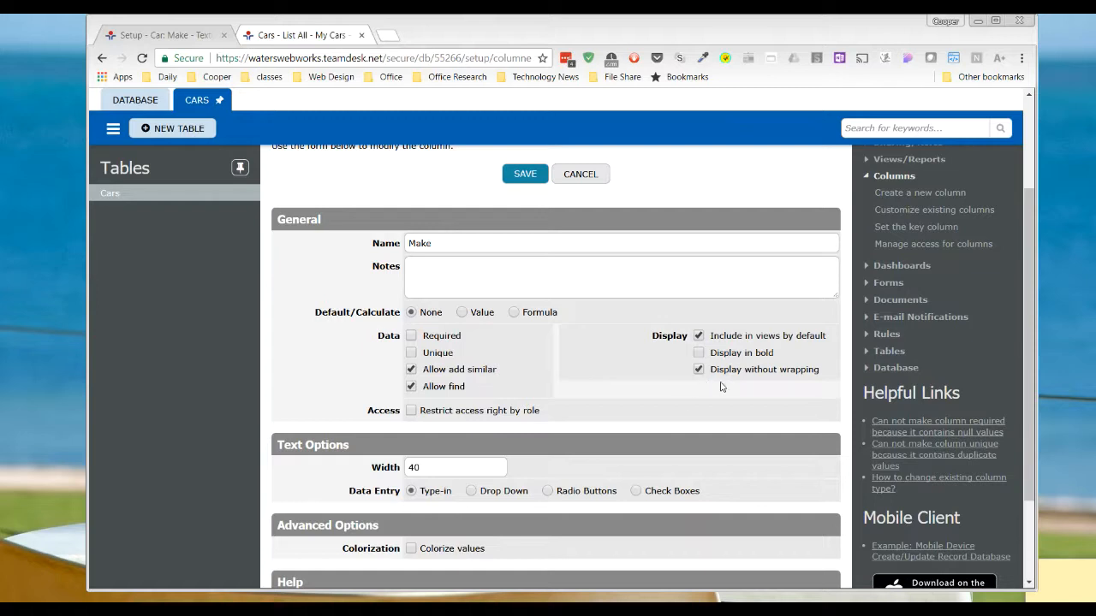
pyautogui.click(525, 175)
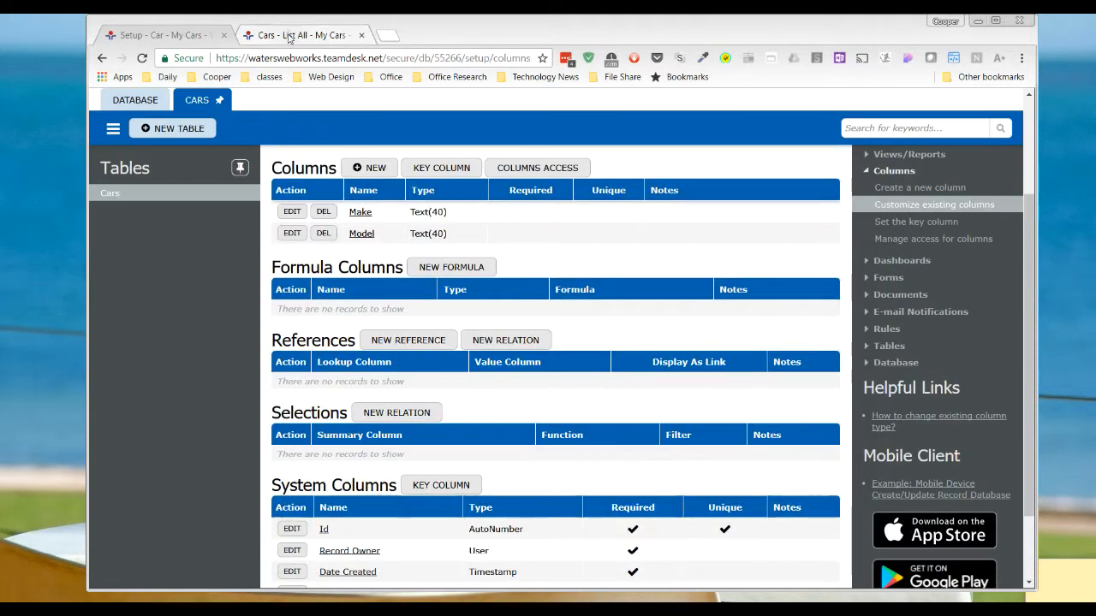
pyautogui.click(289, 37)
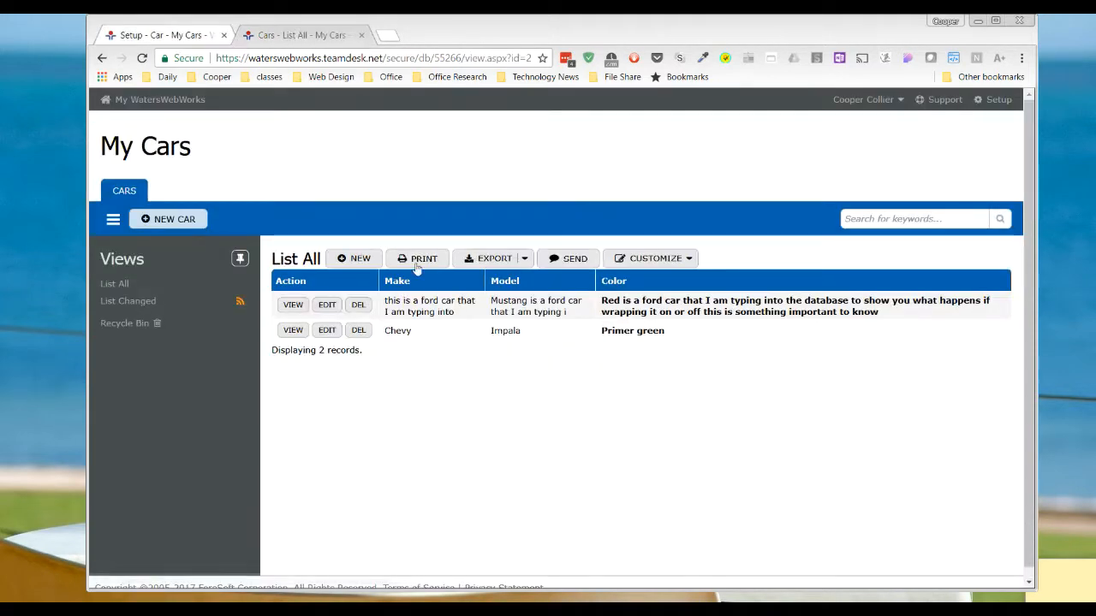
pyautogui.press('F5')
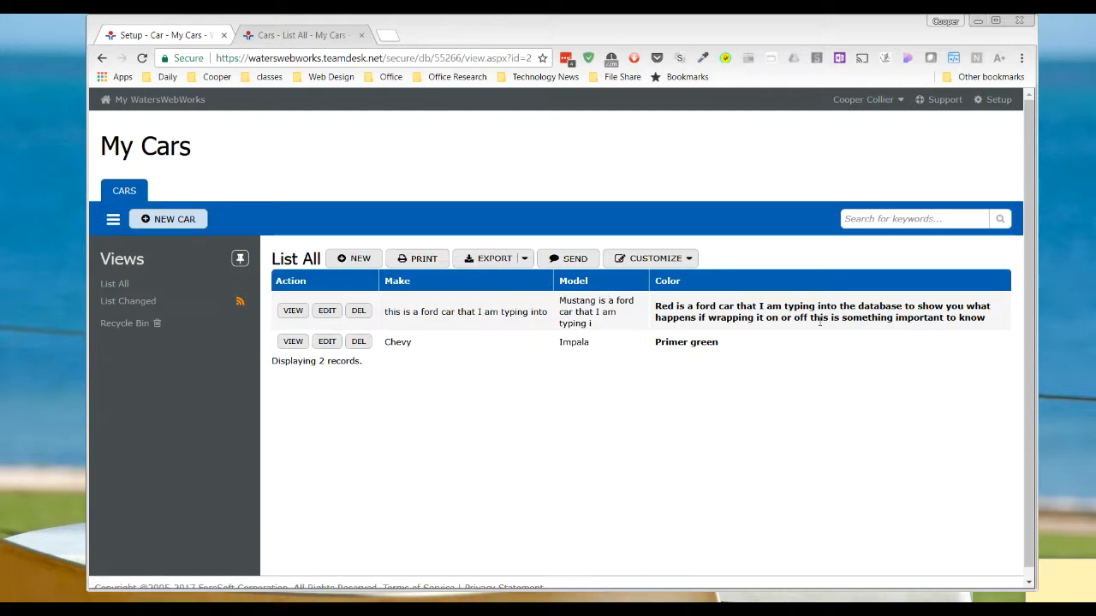
# Try to reduce the Color column's Width to 40 and save the column
pyautogui.click(167, 35)
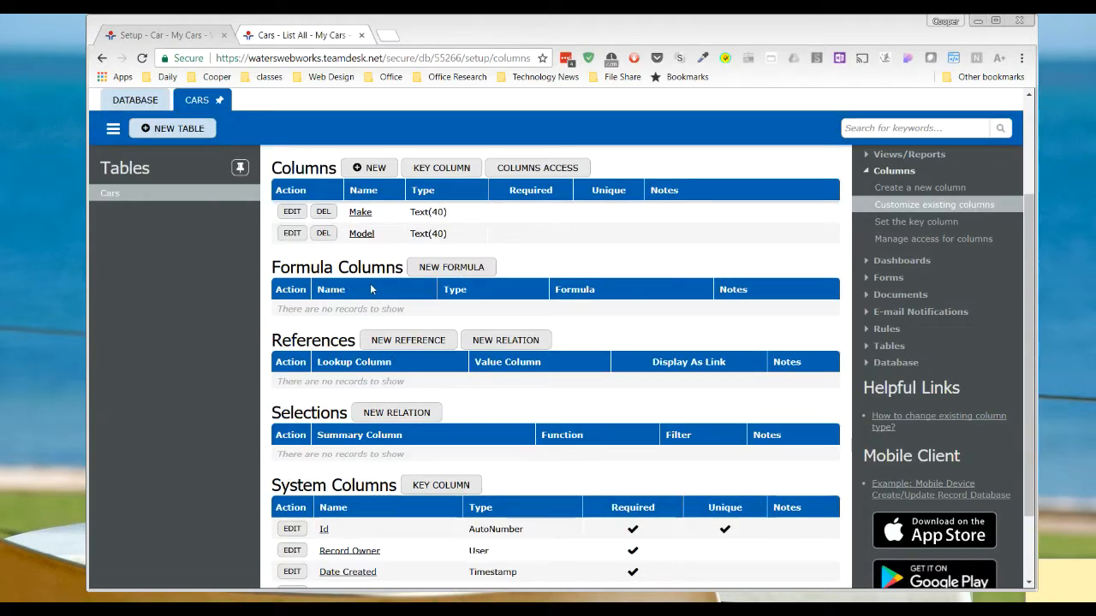
pyautogui.scroll(3, 373, 290)
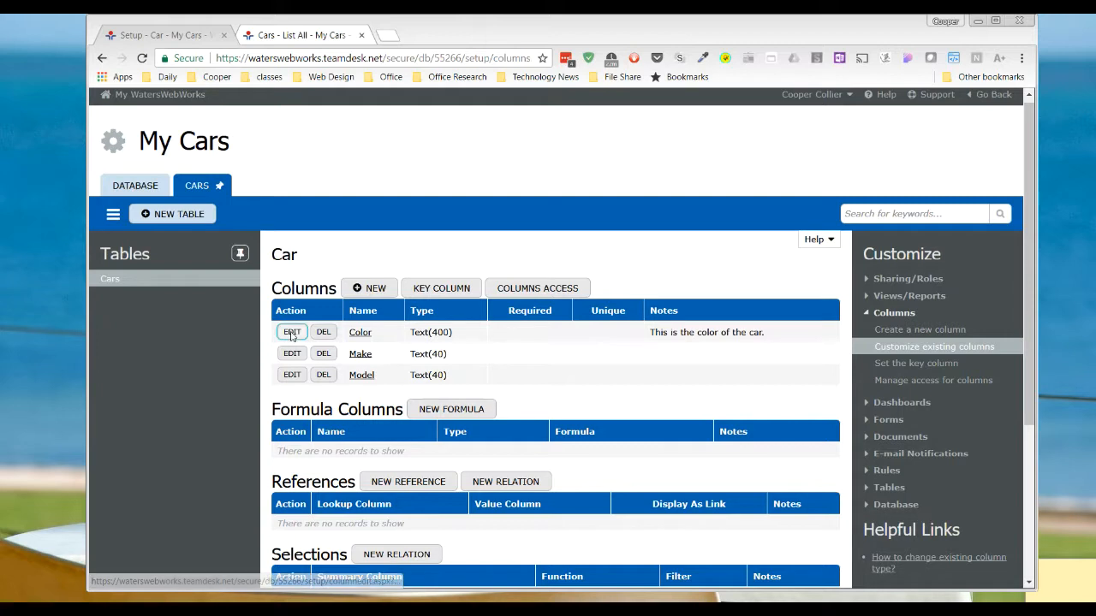
pyautogui.click(292, 333)
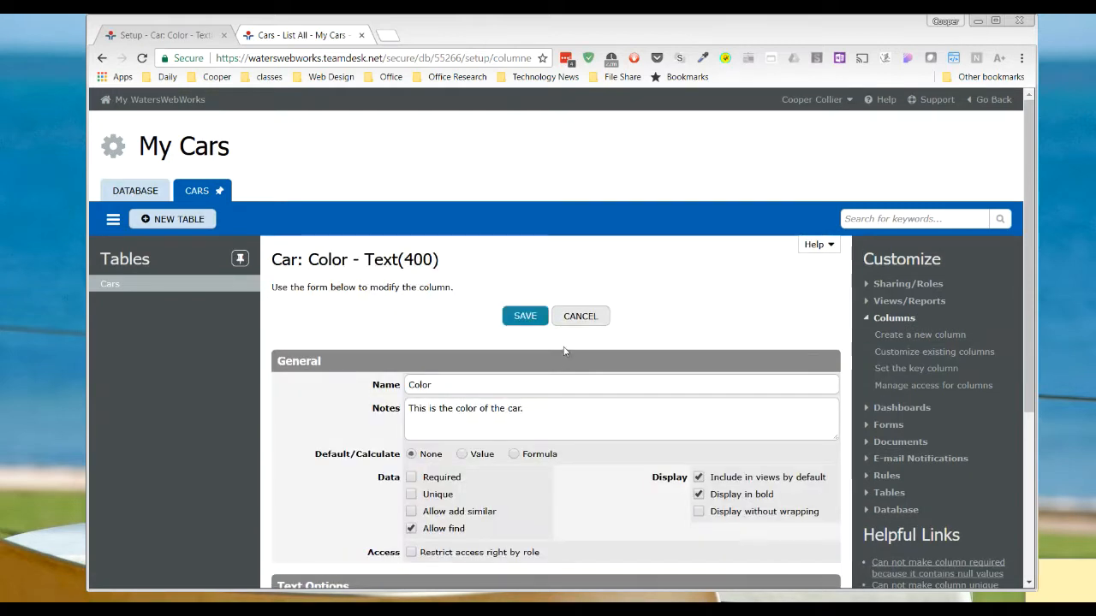
pyautogui.scroll(-1, 563, 349)
pyautogui.scroll(-2, 562, 349)
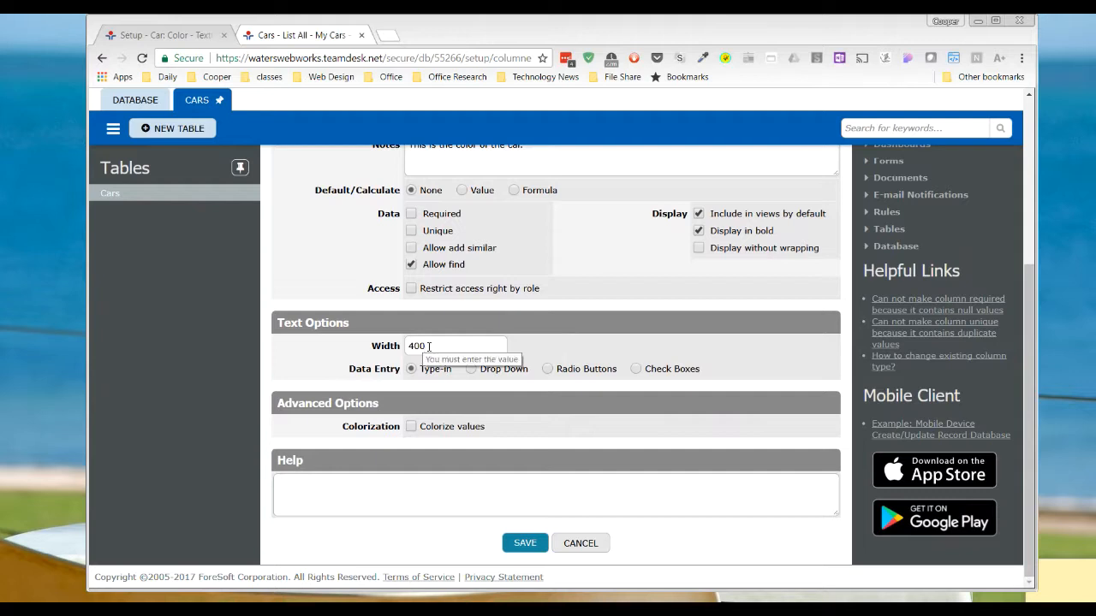
pyautogui.moveTo(418, 347); pyautogui.dragTo(434, 347)
pyautogui.write('0')
pyautogui.click(525, 543)
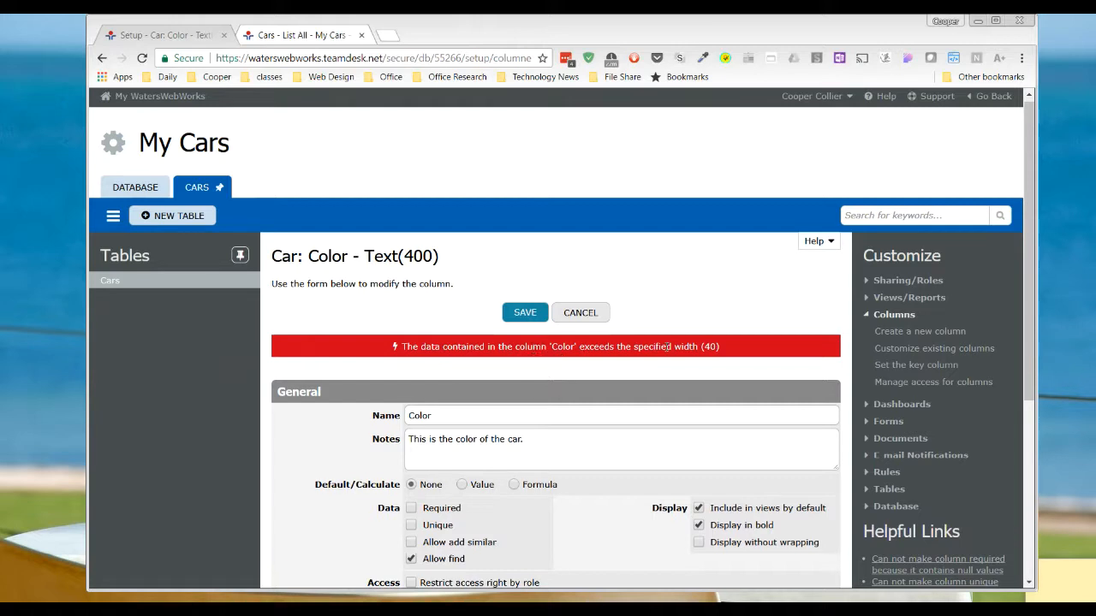
pyautogui.scroll(-3, 601, 377)
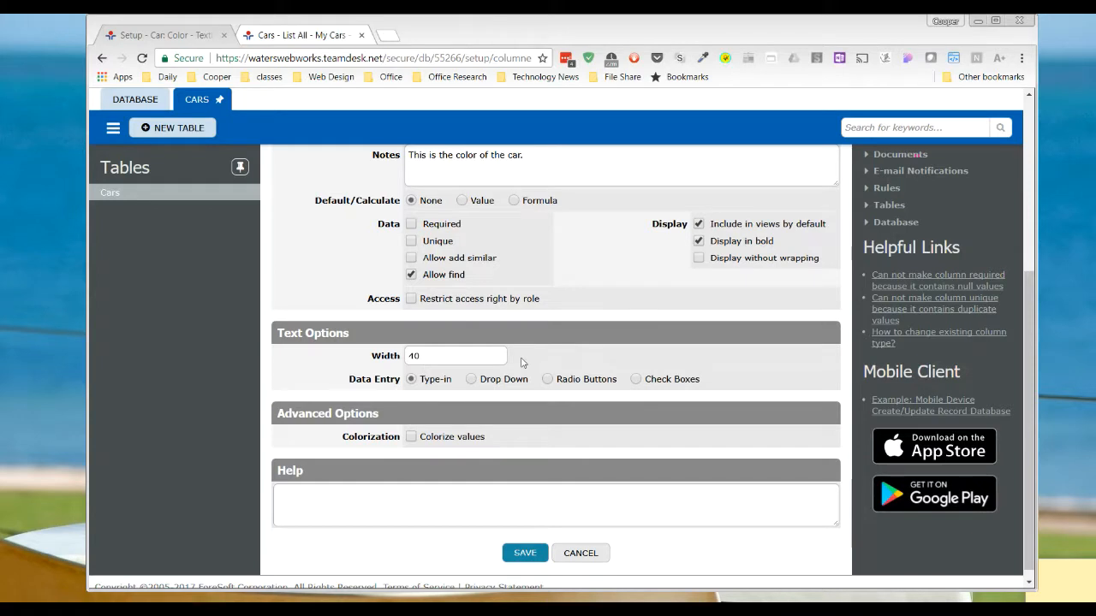
pyautogui.press('Return')
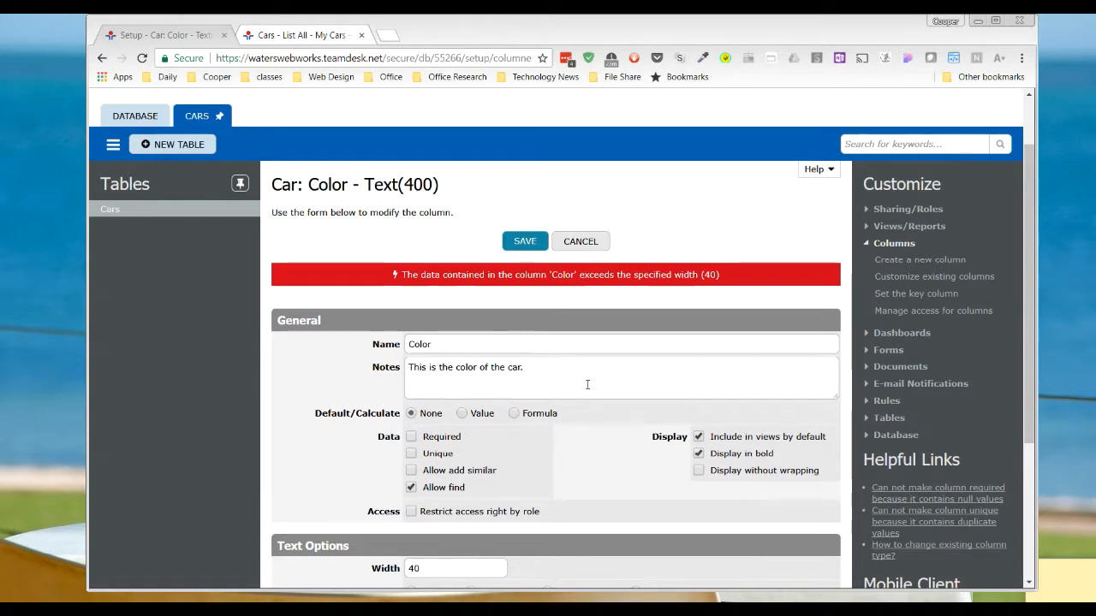
# Set the Color column's Width back to 400
pyautogui.scroll(-3, 539, 377)
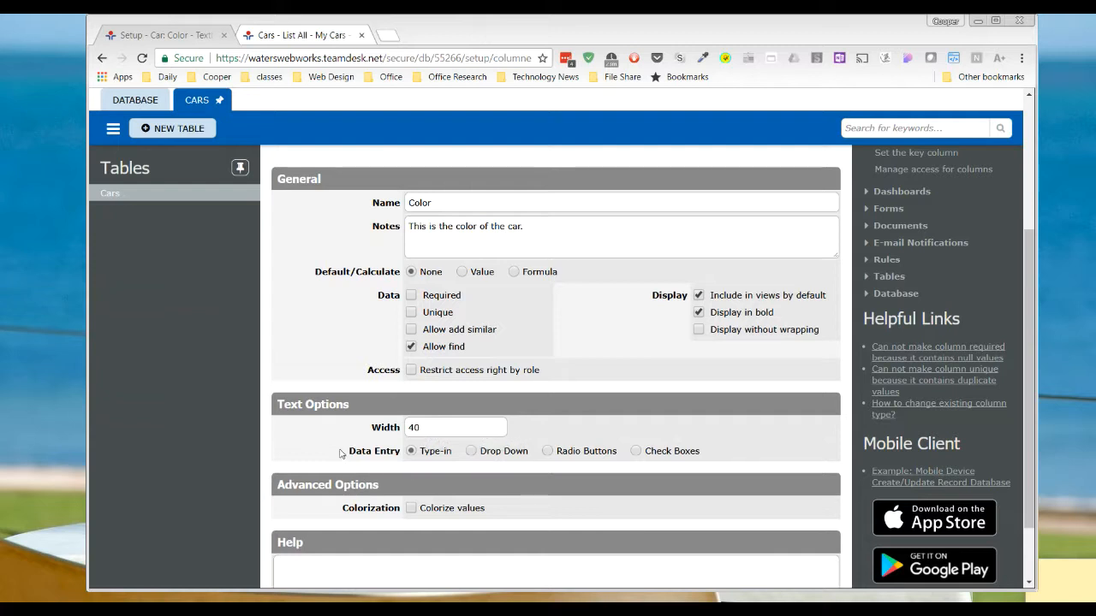
pyautogui.click(424, 433)
pyautogui.write('0')
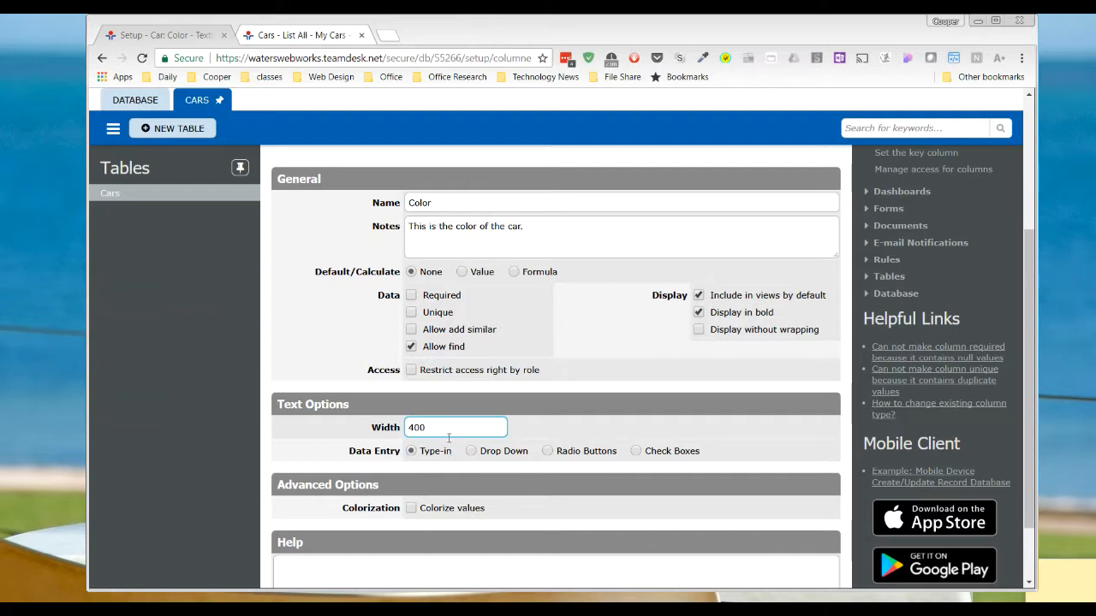
# Change the Color column's Data Entry to Drop Down, replace its choices with Red, Green and Blue, and save
pyautogui.scroll(-2, 449, 438)
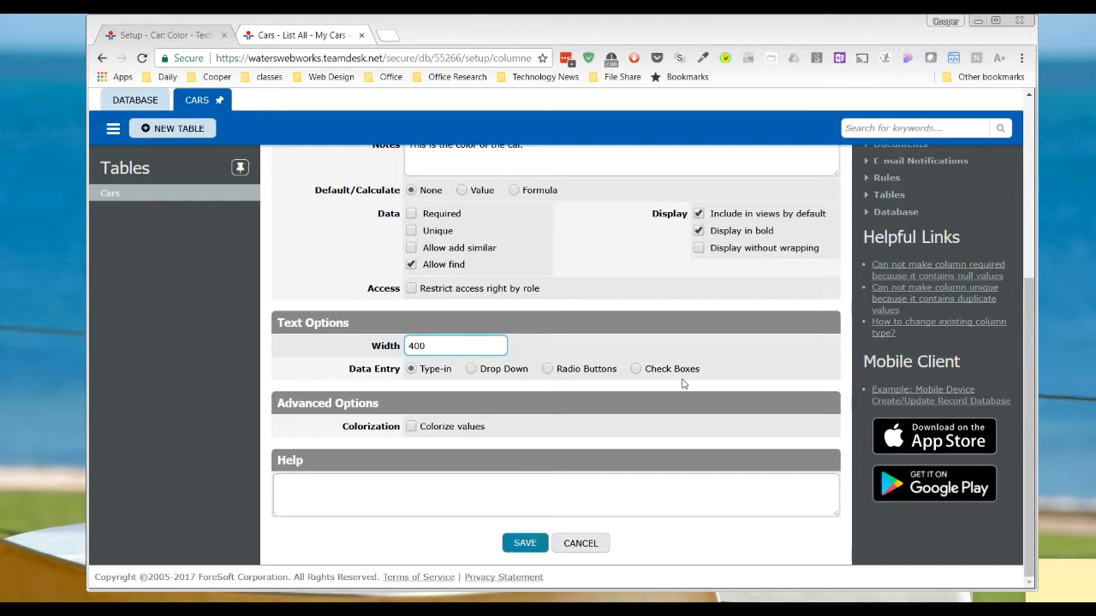
pyautogui.click(473, 371)
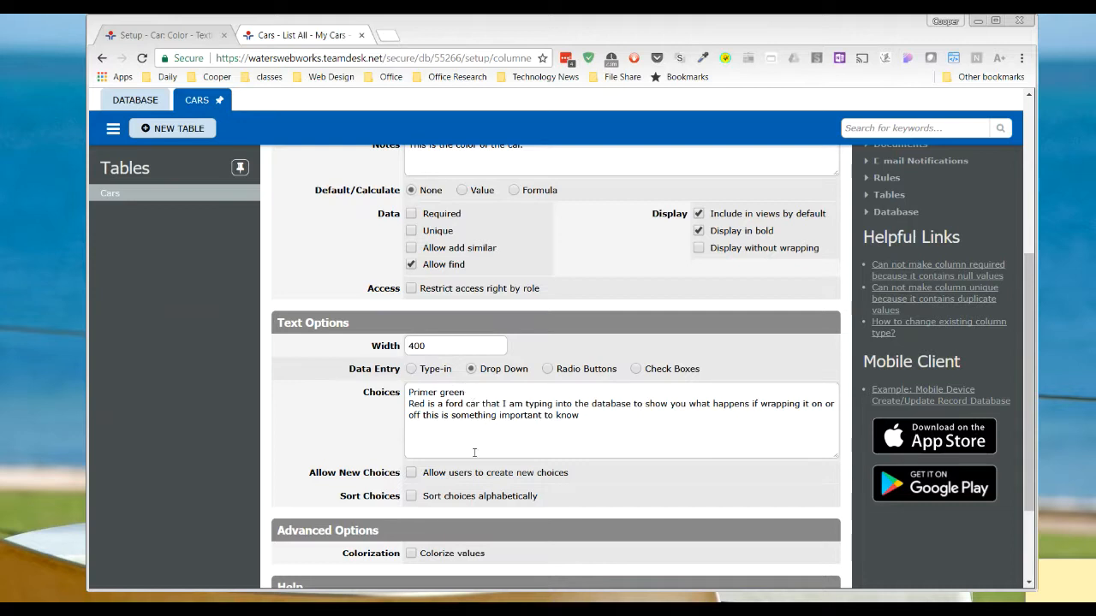
pyautogui.moveTo(581, 417); pyautogui.dragTo(406, 394)
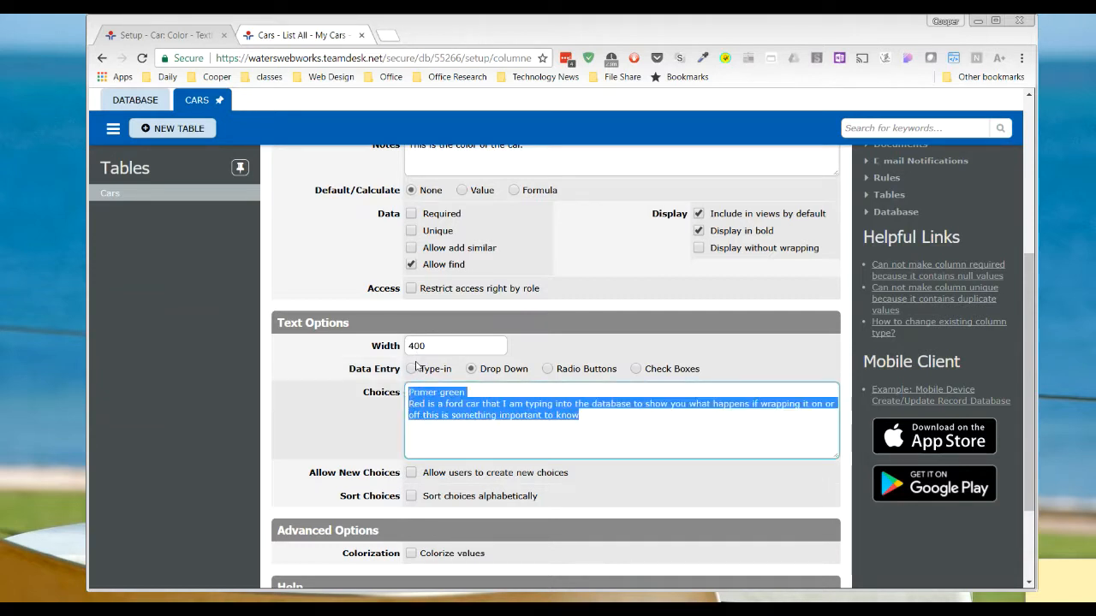
pyautogui.write('Red')
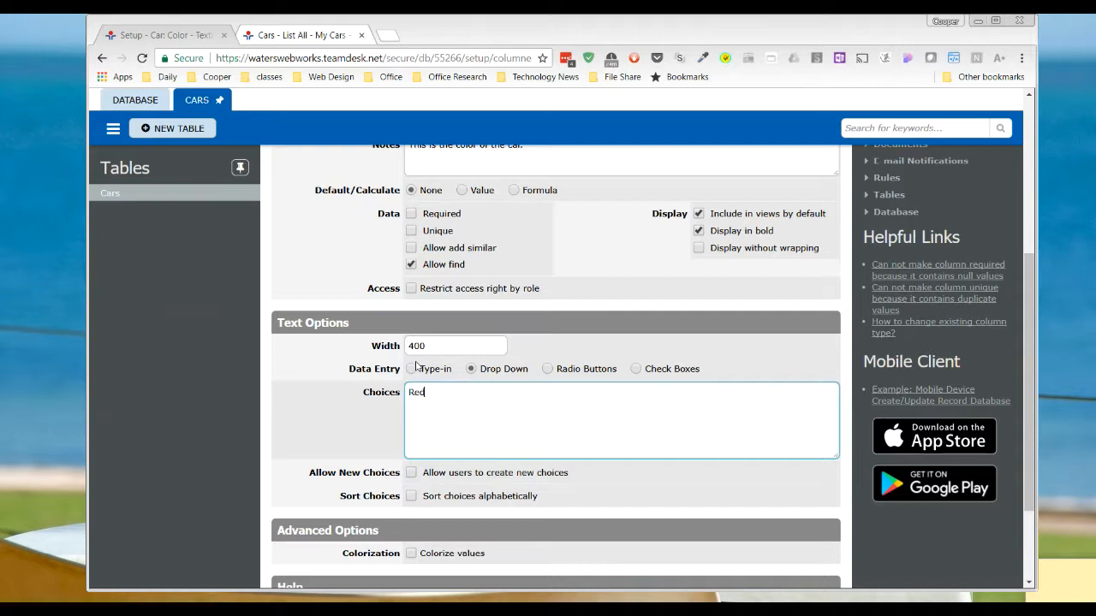
pyautogui.press('Return')
pyautogui.write('Green ')
pyautogui.write('Blue')
pyautogui.press('Return')
pyautogui.scroll(-3, 506, 405)
pyautogui.click(533, 543)
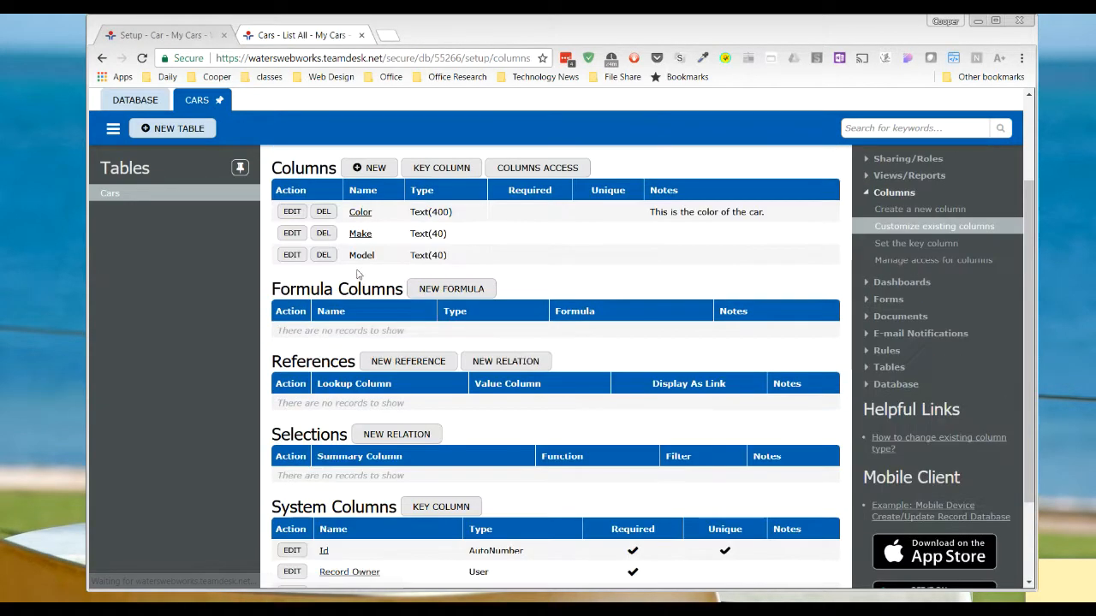
# Edit the first car record in the list, choose Green as its Color after trying Red, and save
pyautogui.click(289, 34)
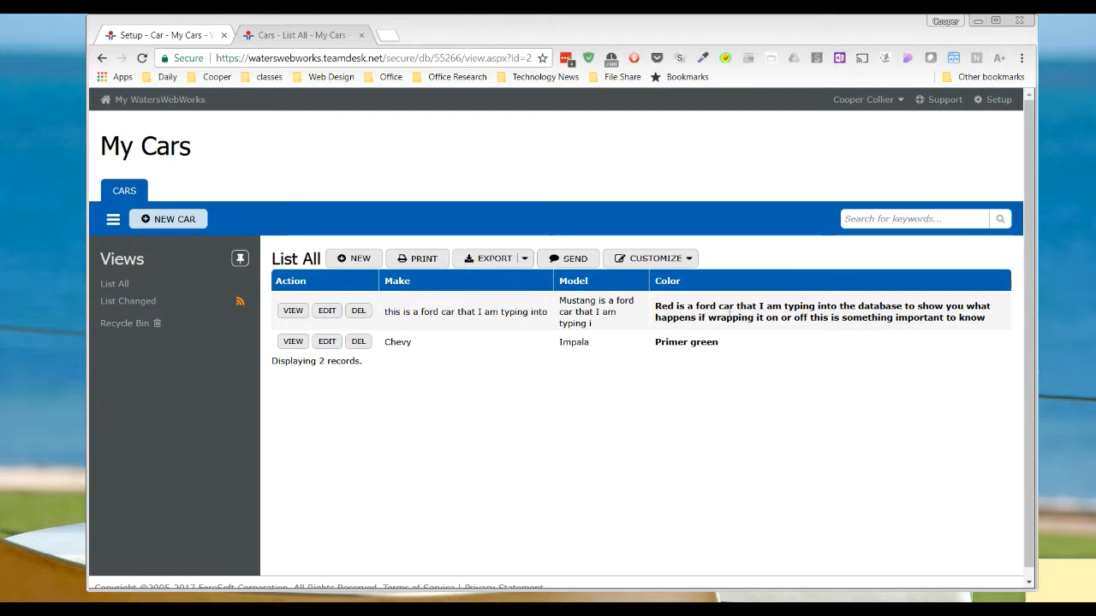
pyautogui.click(327, 310)
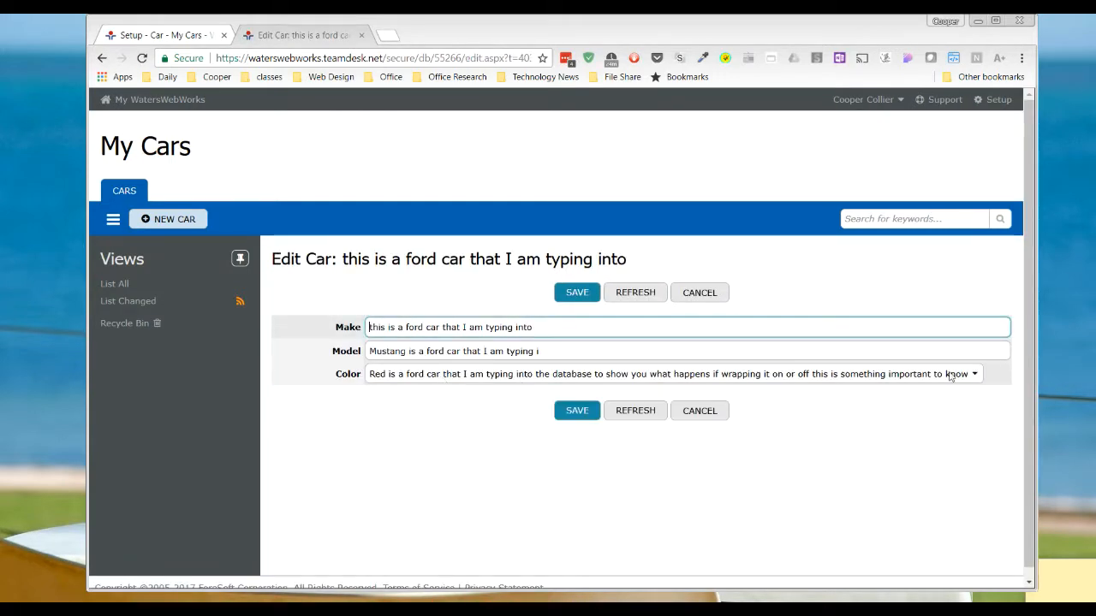
pyautogui.click(974, 375)
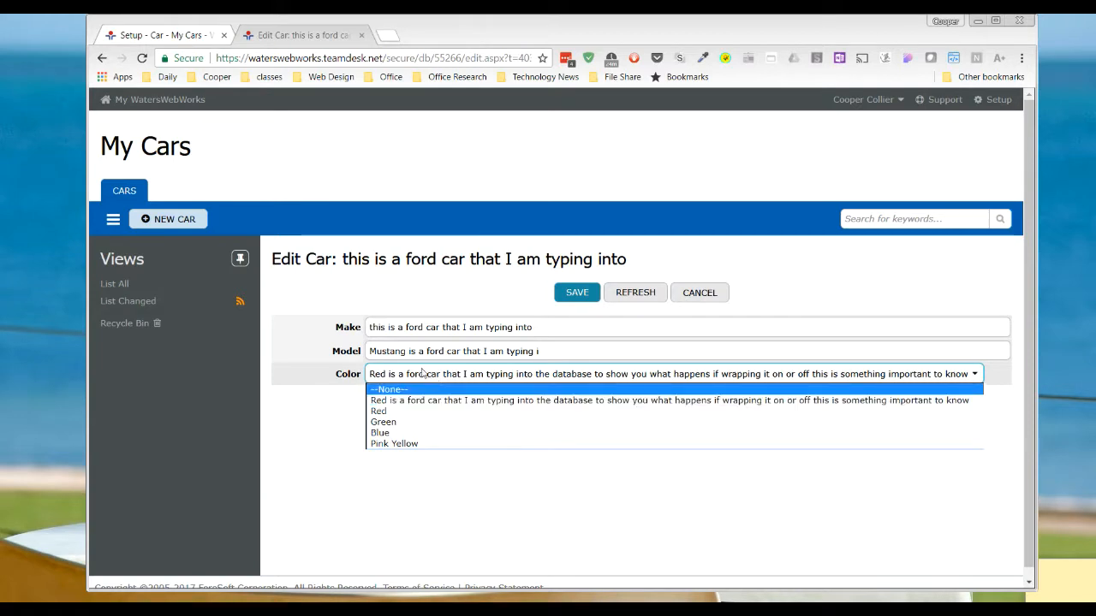
pyautogui.click(383, 411)
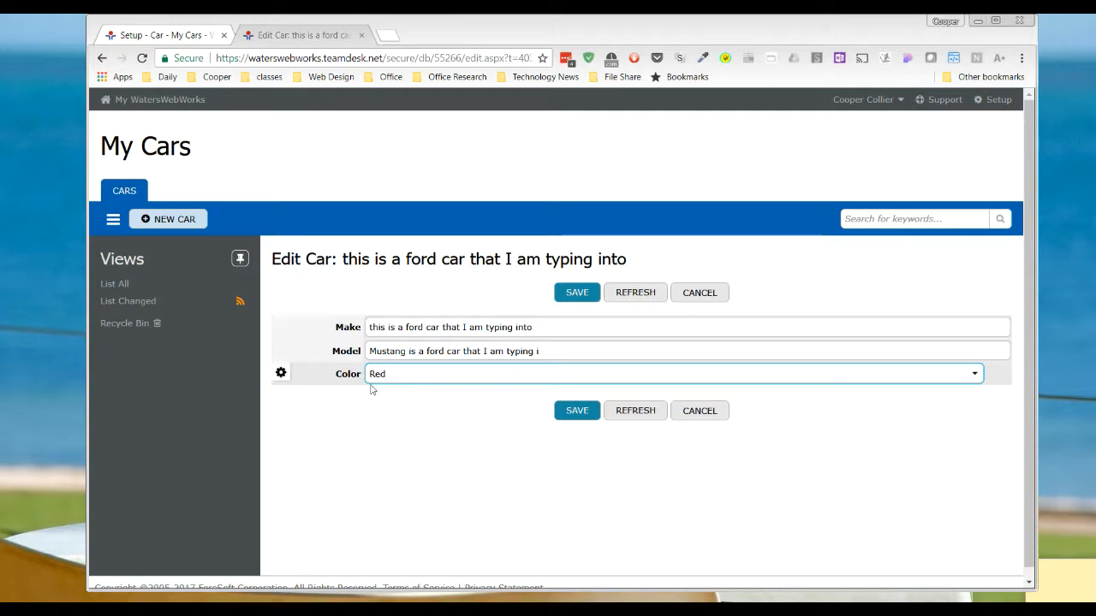
pyautogui.click(396, 380)
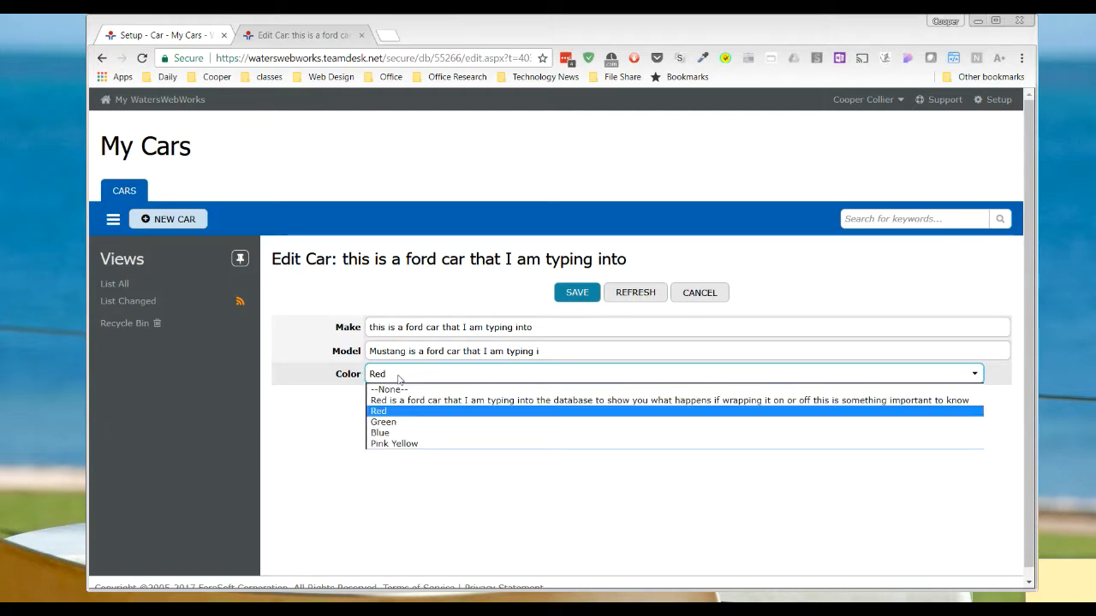
pyautogui.click(392, 423)
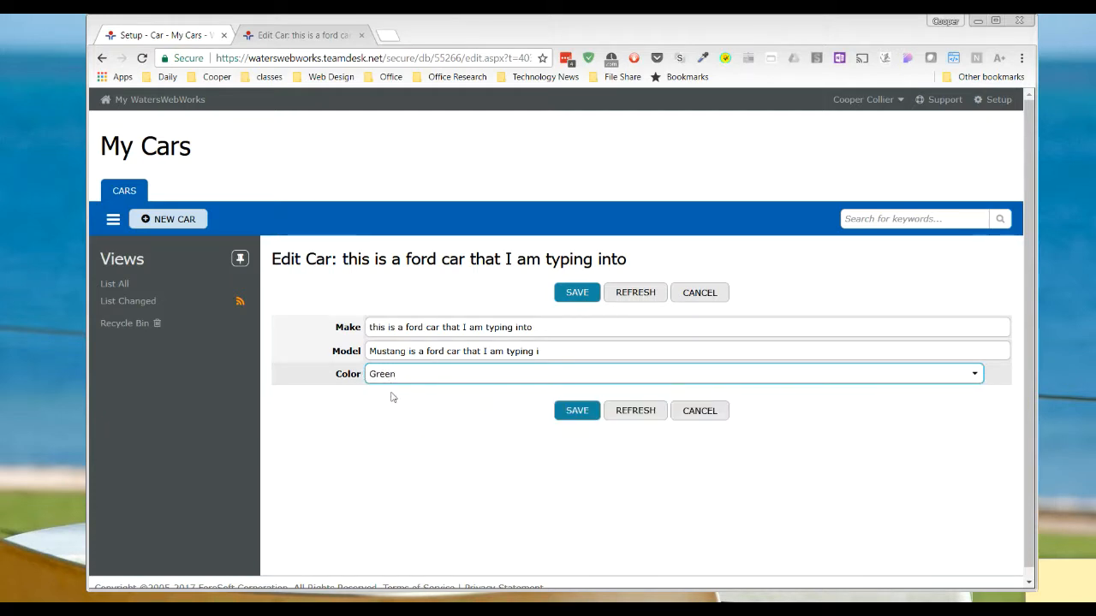
pyautogui.click(577, 411)
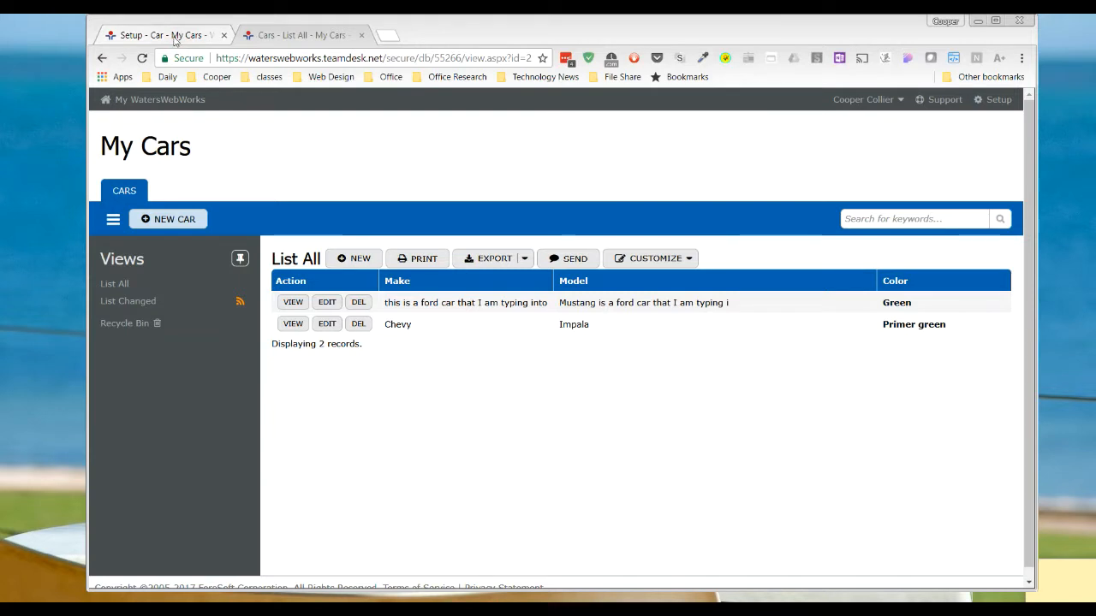
# Enable Allow users to create new choices for the Color column and save it
pyautogui.click(300, 35)
pyautogui.click(292, 212)
pyautogui.scroll(-4, 428, 385)
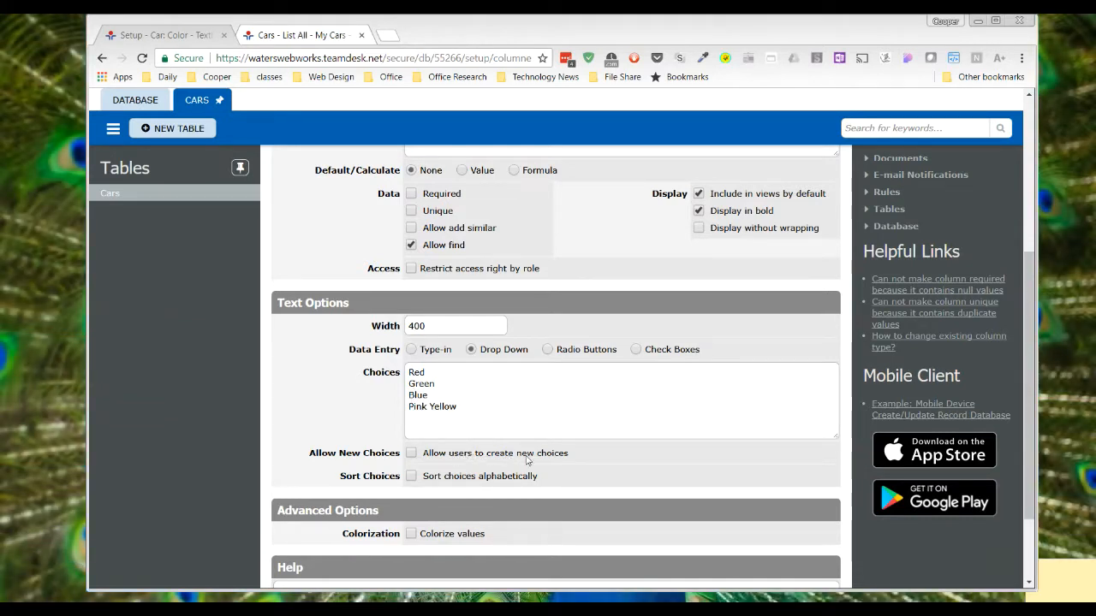
pyautogui.click(413, 455)
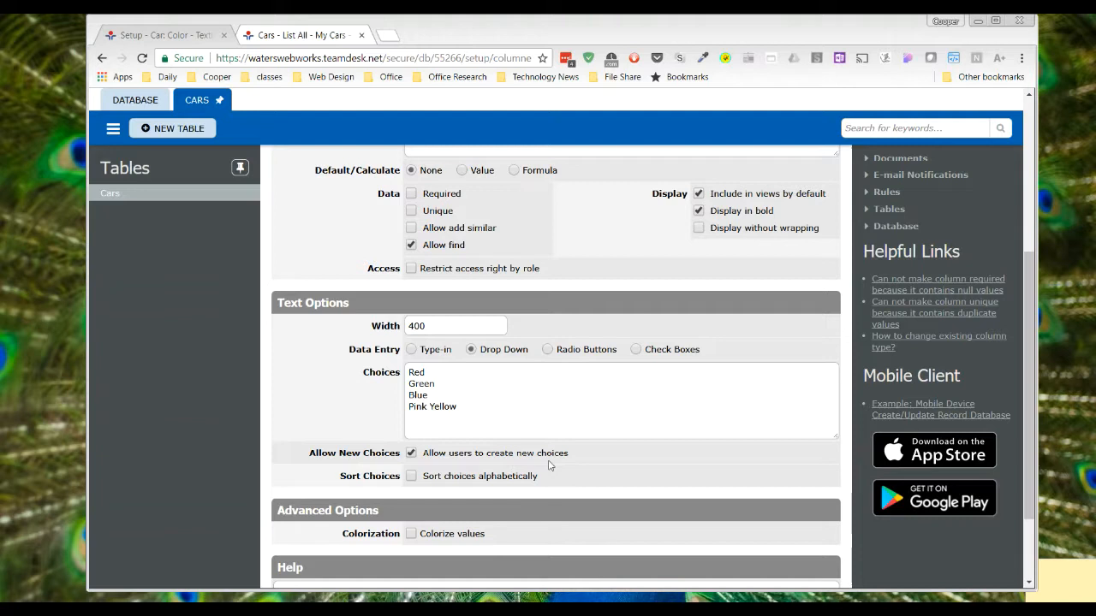
pyautogui.scroll(-1, 538, 415)
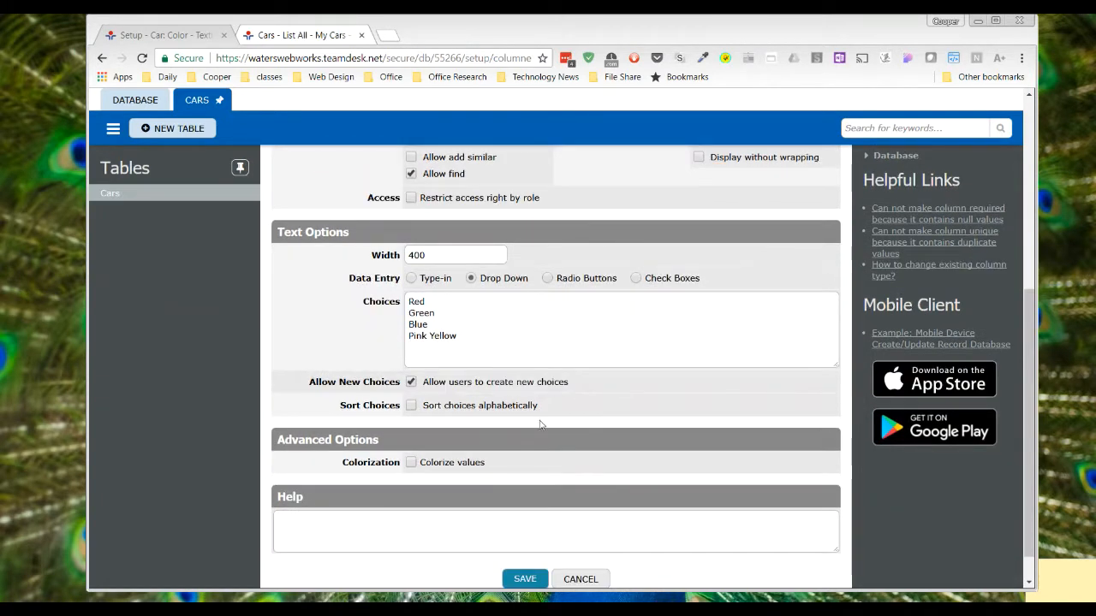
pyautogui.click(525, 577)
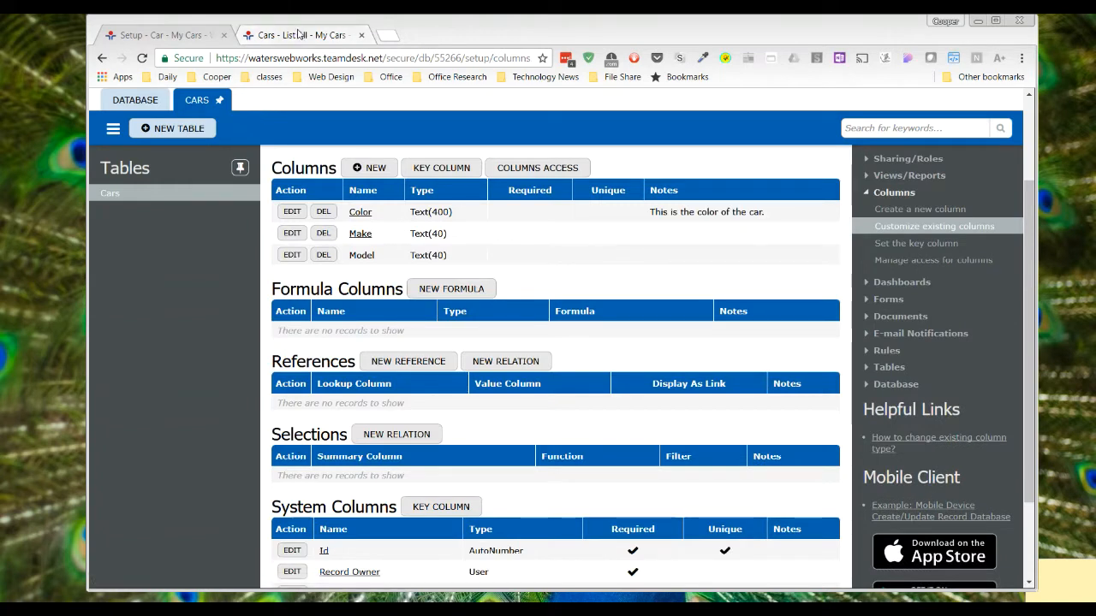
# Edit the first car record, add "sorta brown or red" as a new Color choice, and save
pyautogui.click(300, 35)
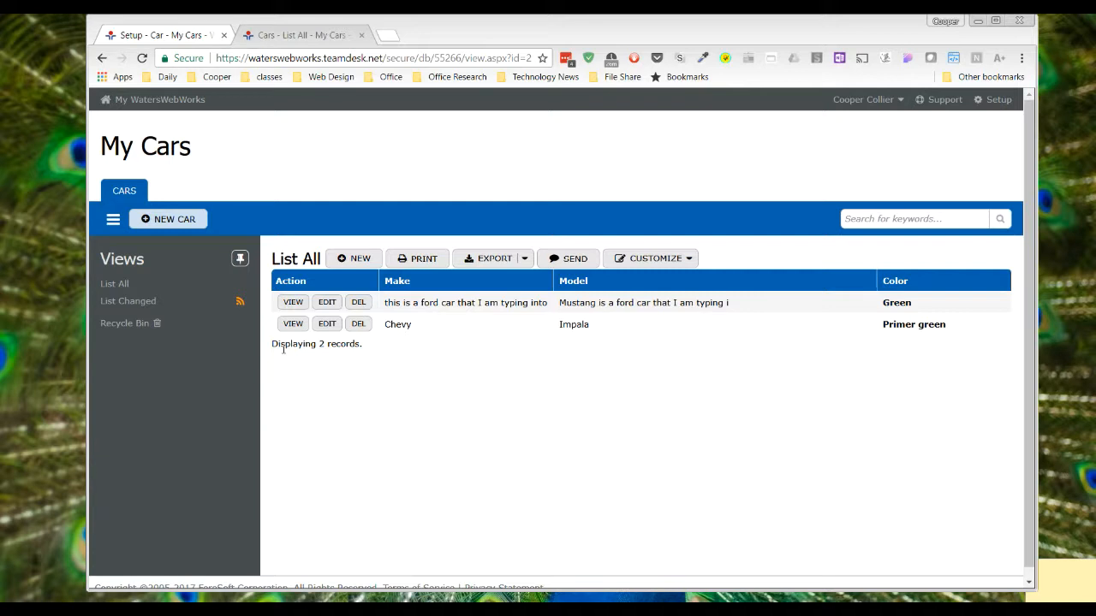
pyautogui.click(327, 303)
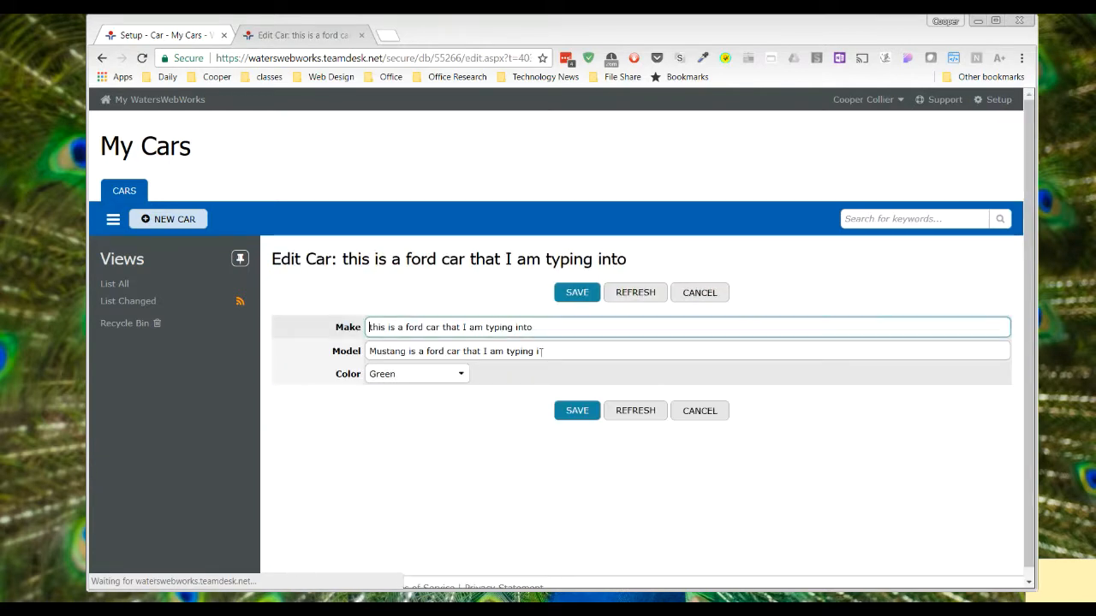
pyautogui.click(465, 377)
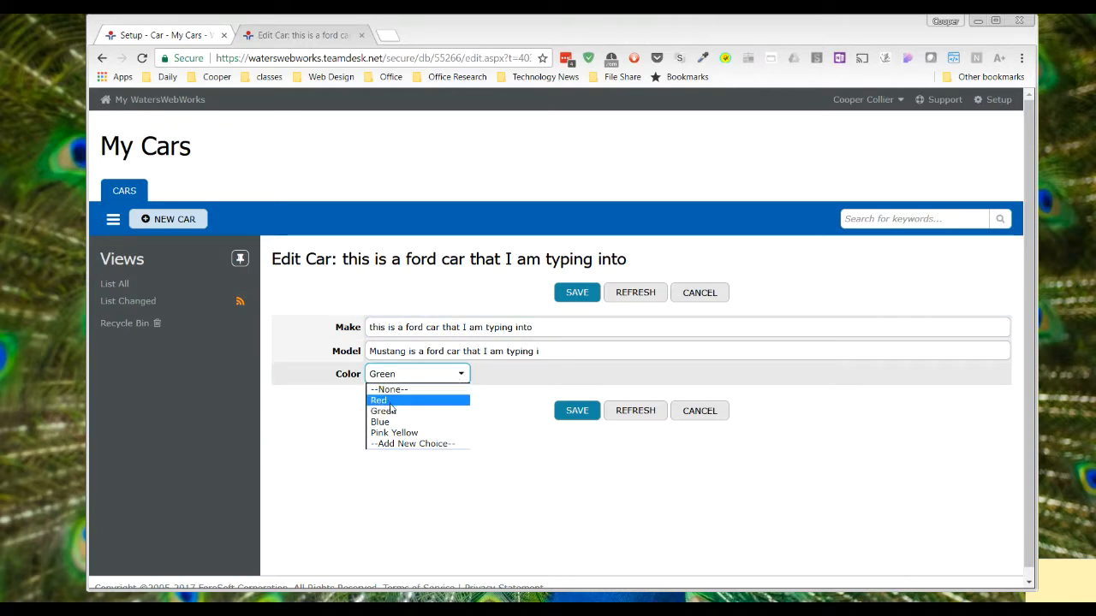
pyautogui.click(408, 445)
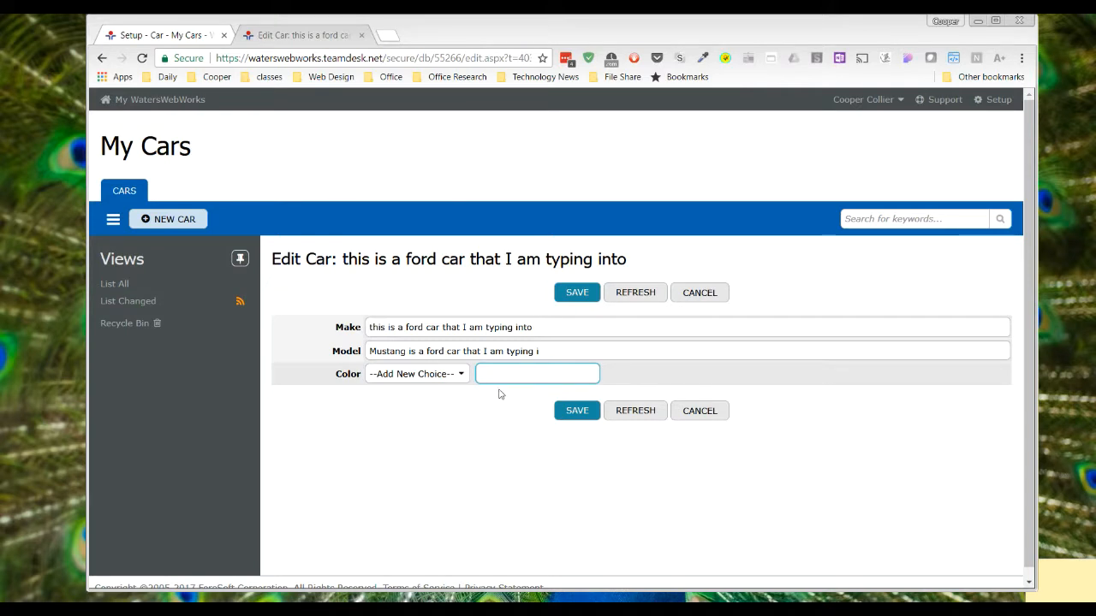
pyautogui.write('sorta brown or red')
pyautogui.click(577, 411)
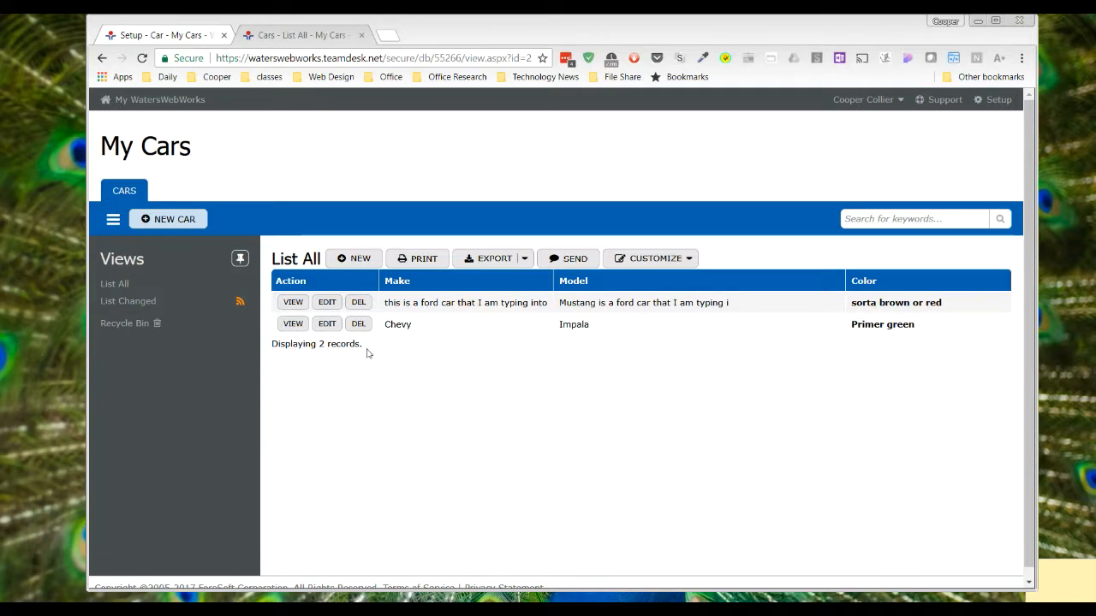
# Edit the first car record again, add "Read" as a new Color choice, and save
pyautogui.click(327, 302)
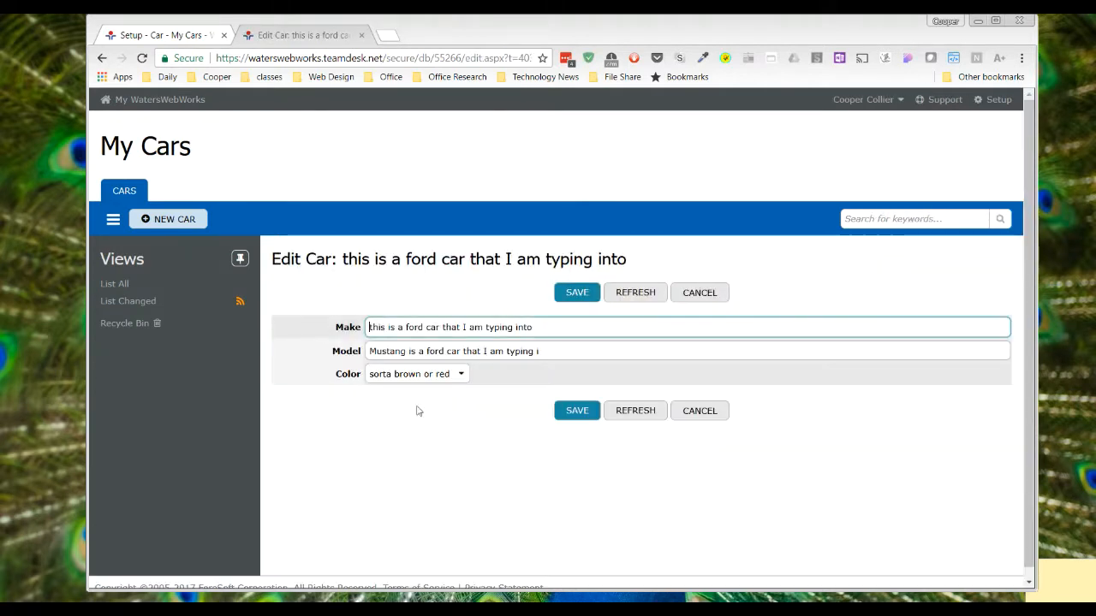
pyautogui.click(461, 377)
pyautogui.click(437, 457)
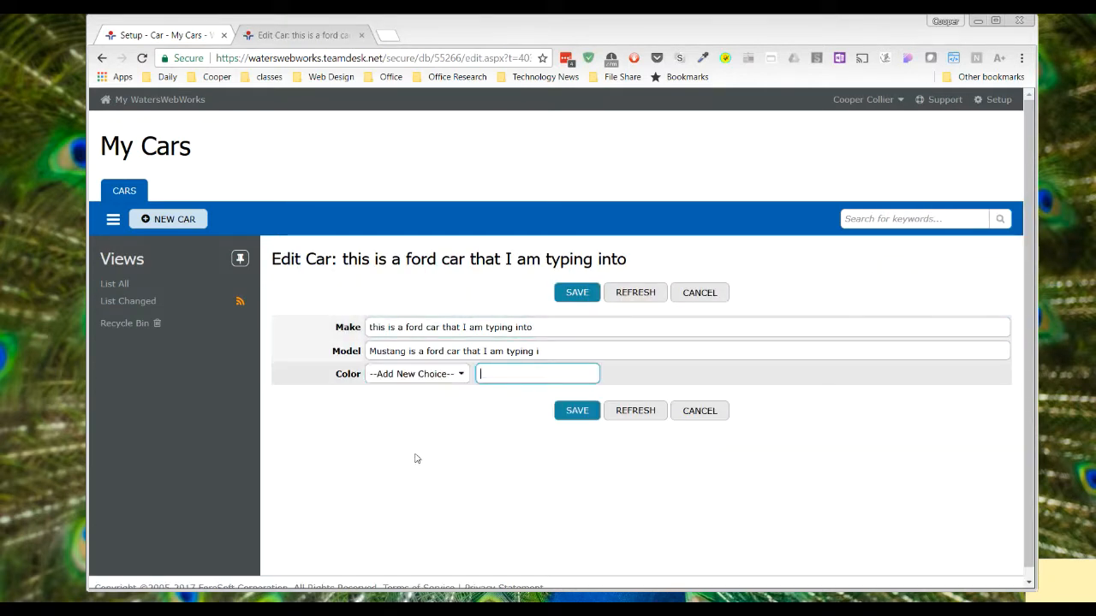
pyautogui.write('Read')
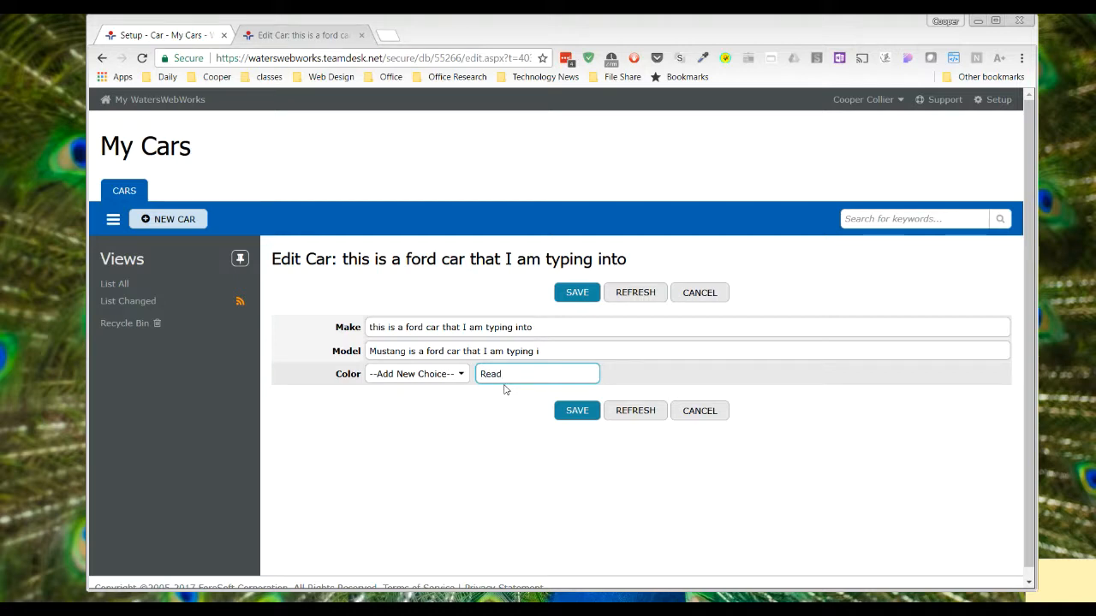
pyautogui.click(576, 410)
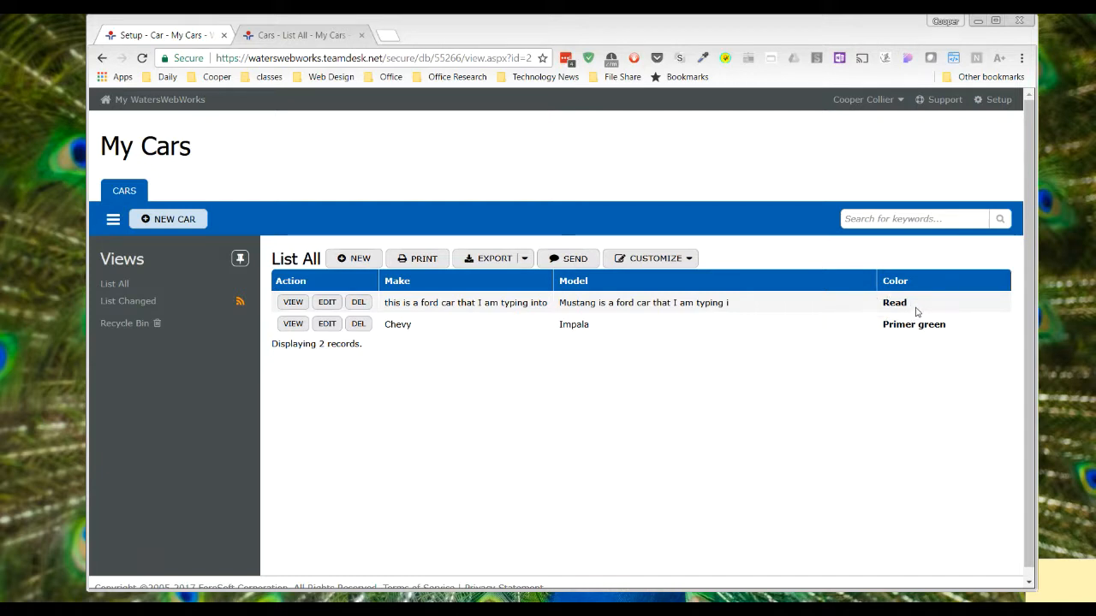
# Open the Chevy record for editing, examine its available Color choices, and refresh the form
pyautogui.click(333, 326)
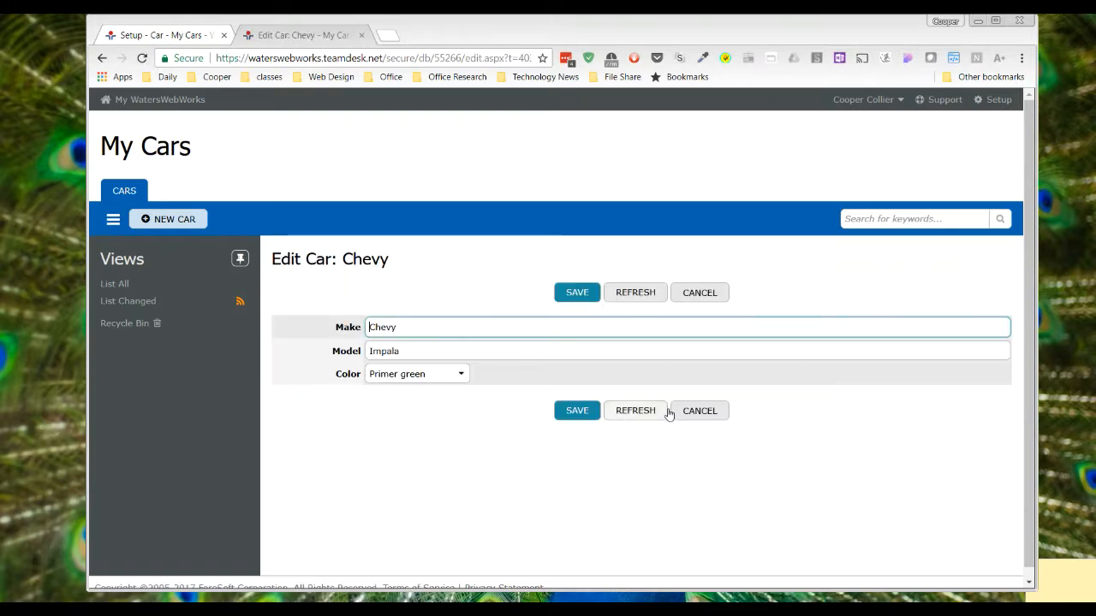
pyautogui.click(462, 375)
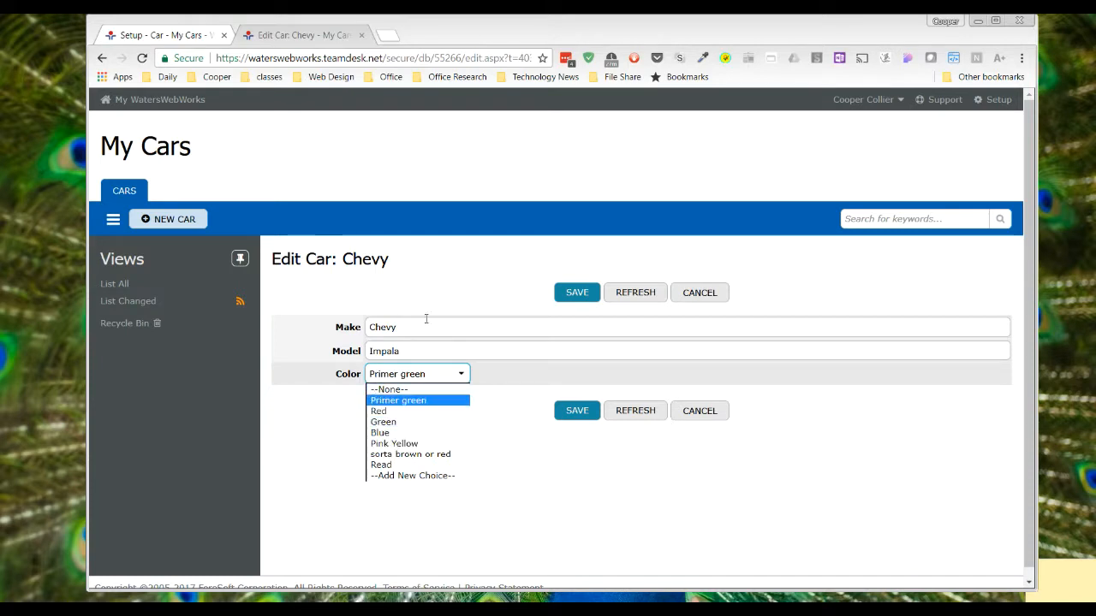
pyautogui.click(658, 413)
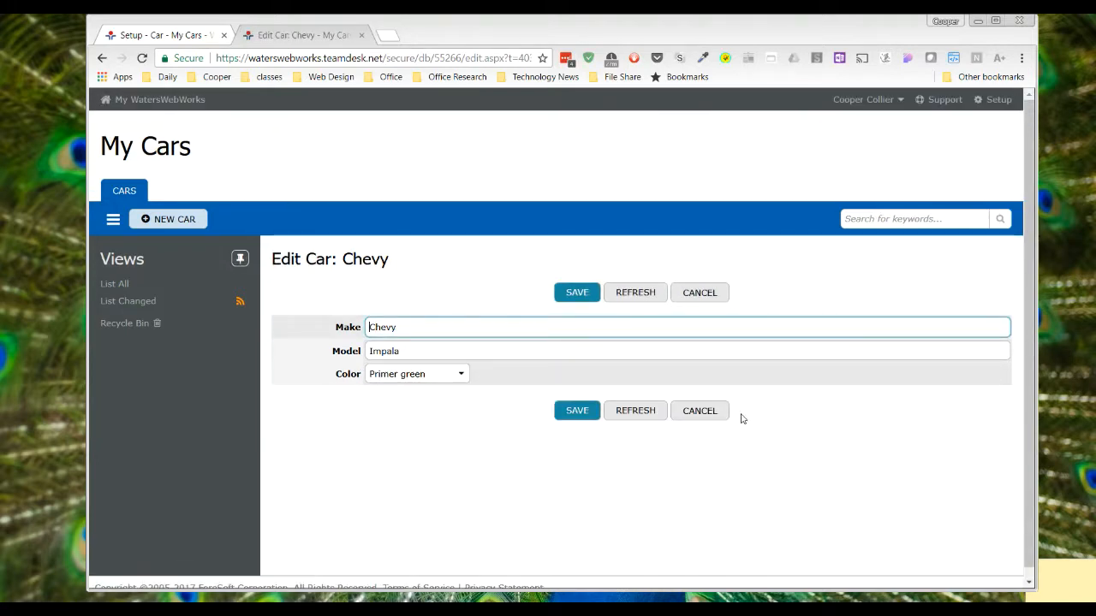
# In the Color column's settings, review the choices, disable user-created choices, enable alphabetical sorting, and save
pyautogui.click(183, 43)
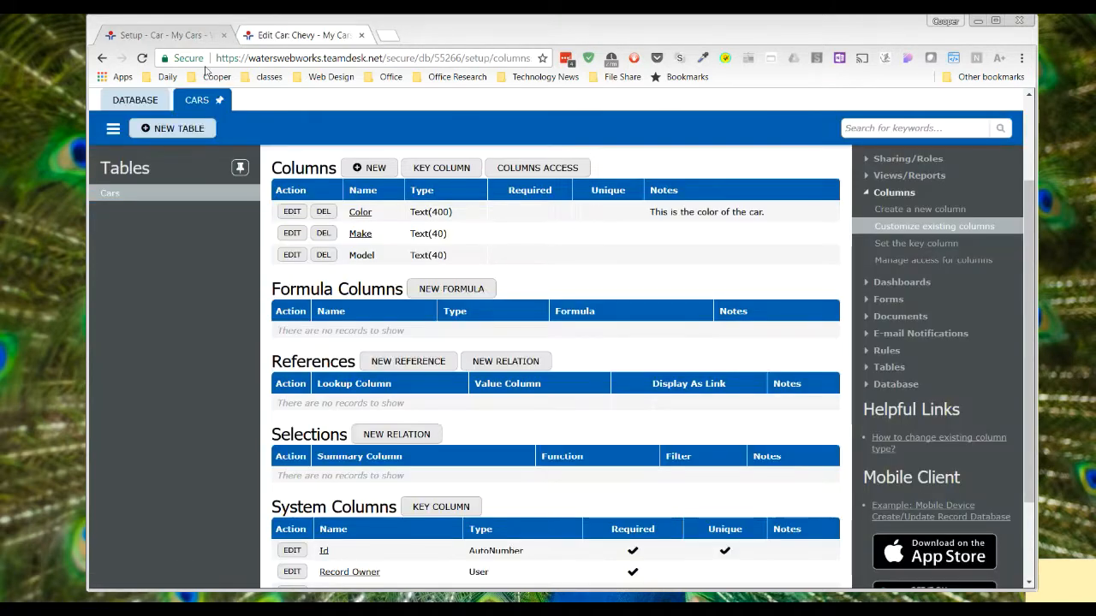
pyautogui.click(292, 213)
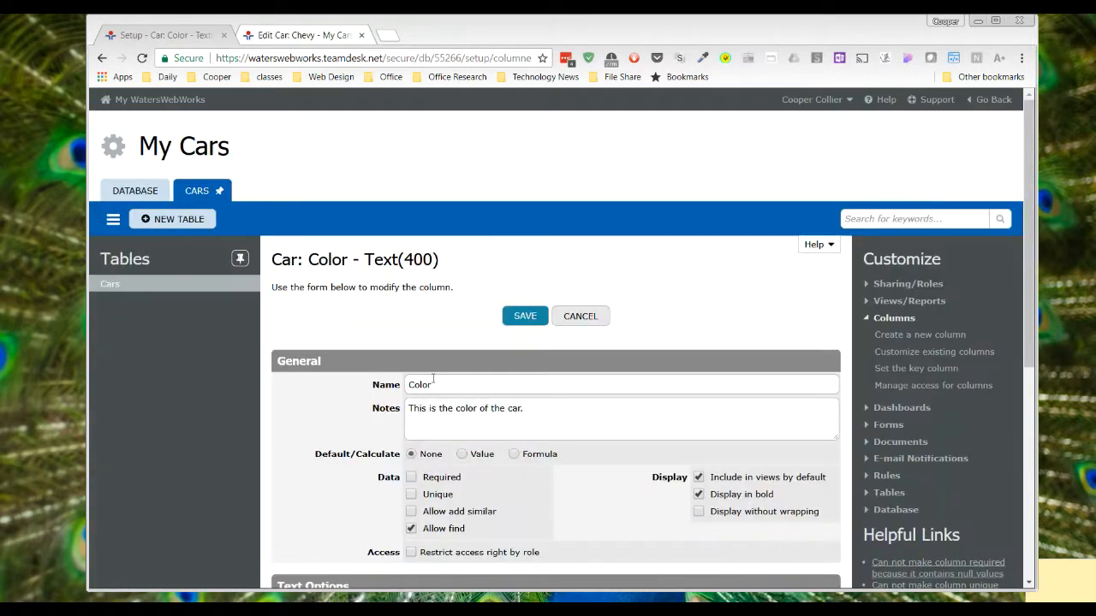
pyautogui.scroll(-3, 429, 377)
pyautogui.scroll(-2, 433, 377)
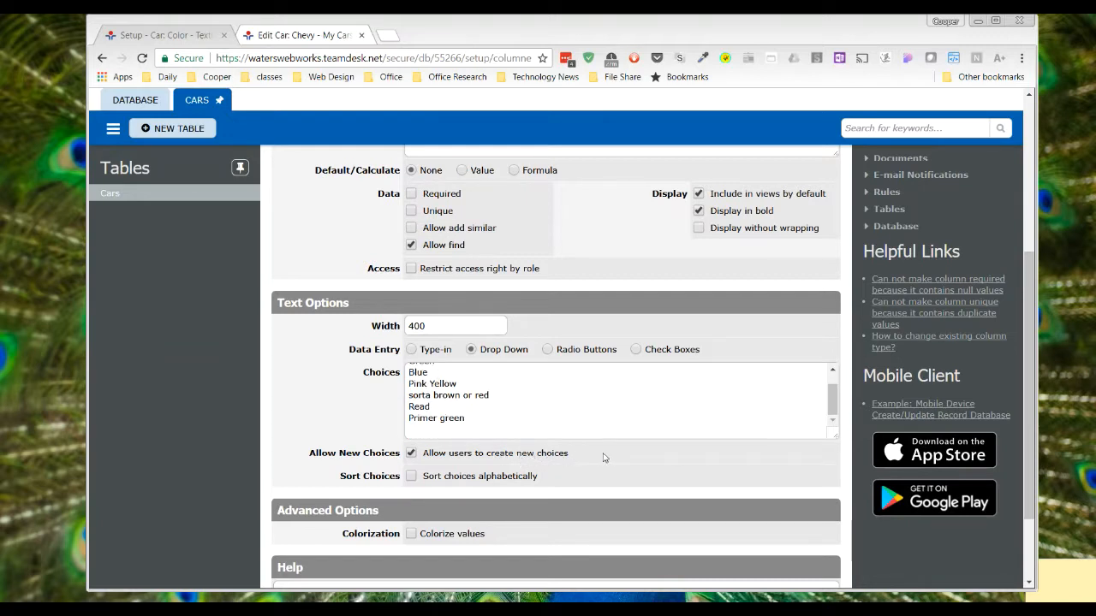
pyautogui.scroll(2, 432, 393)
pyautogui.scroll(-3, 425, 387)
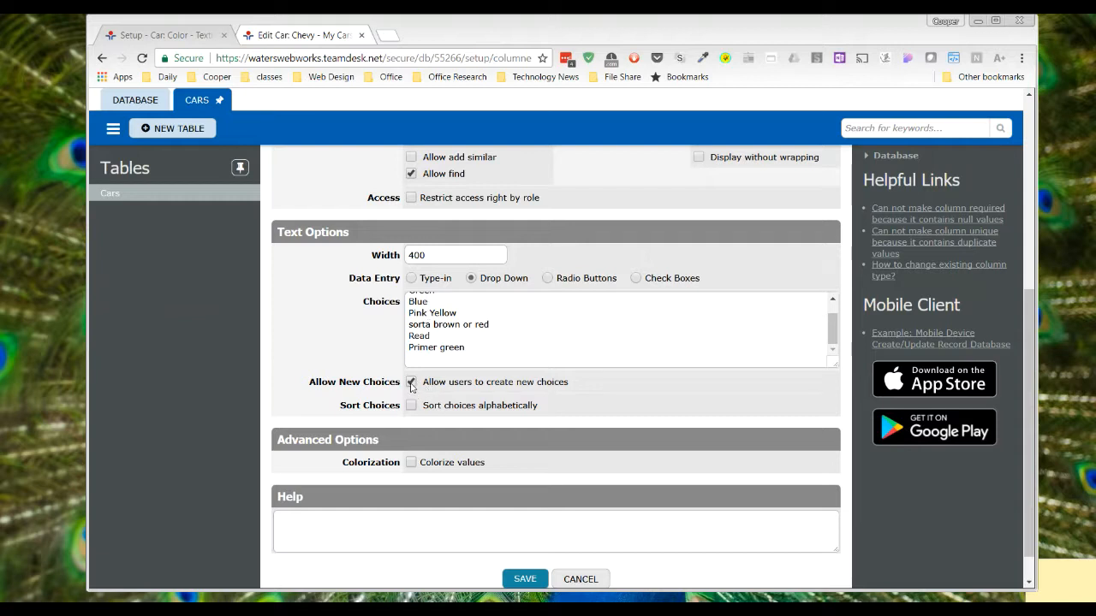
pyautogui.click(411, 382)
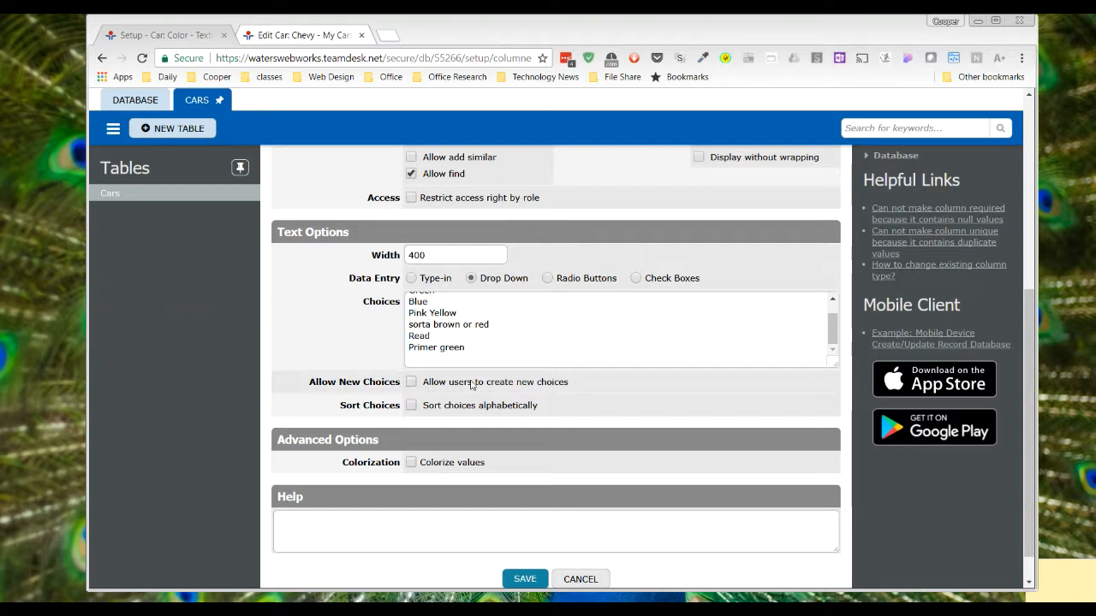
pyautogui.click(412, 405)
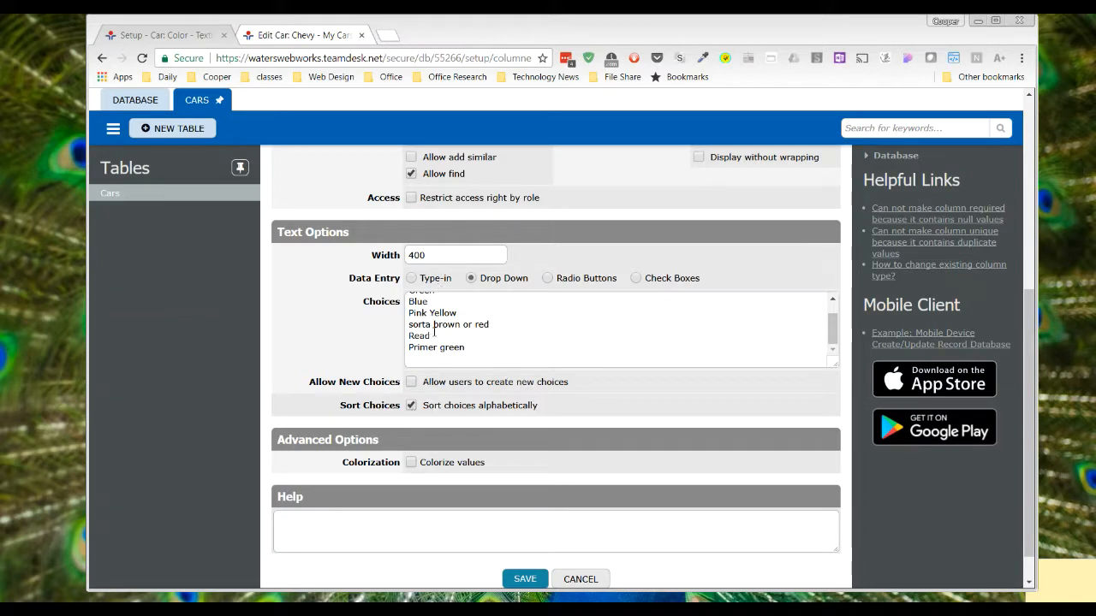
pyautogui.scroll(2, 435, 336)
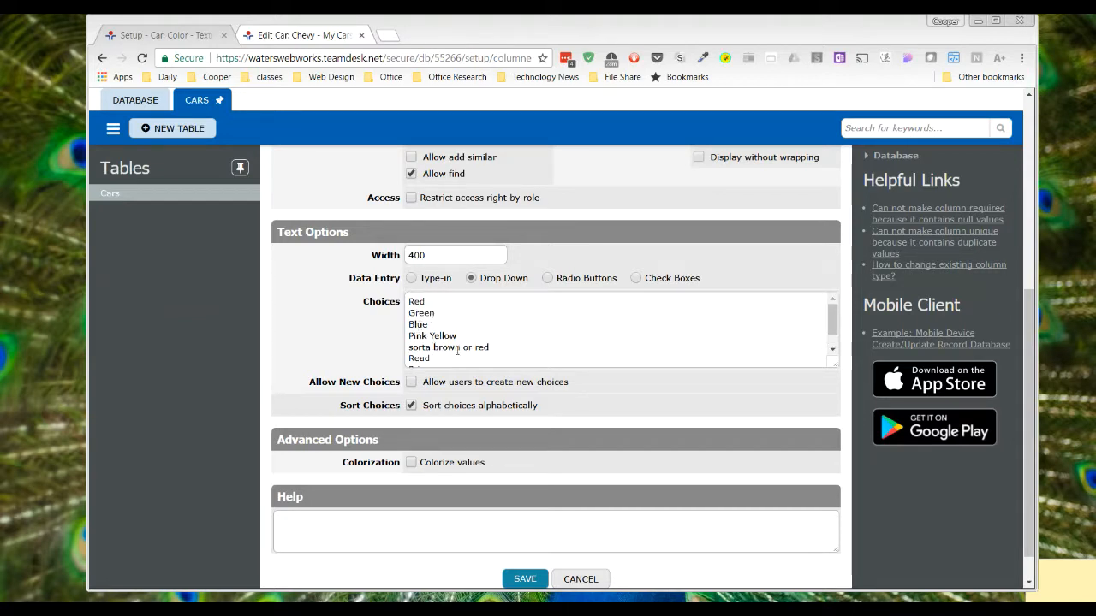
pyautogui.scroll(-2, 458, 351)
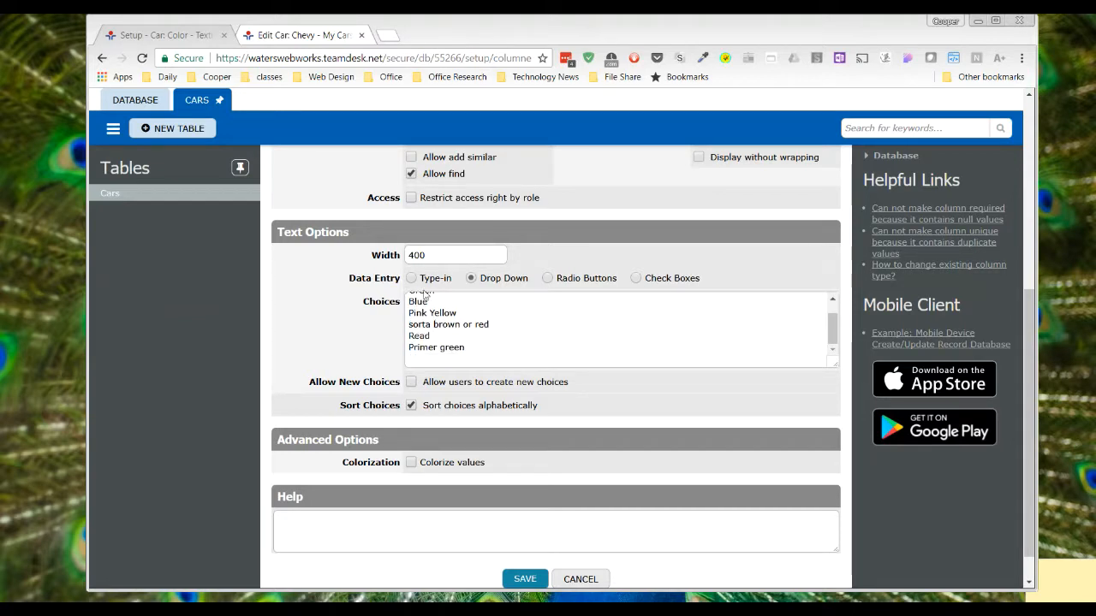
pyautogui.click(525, 578)
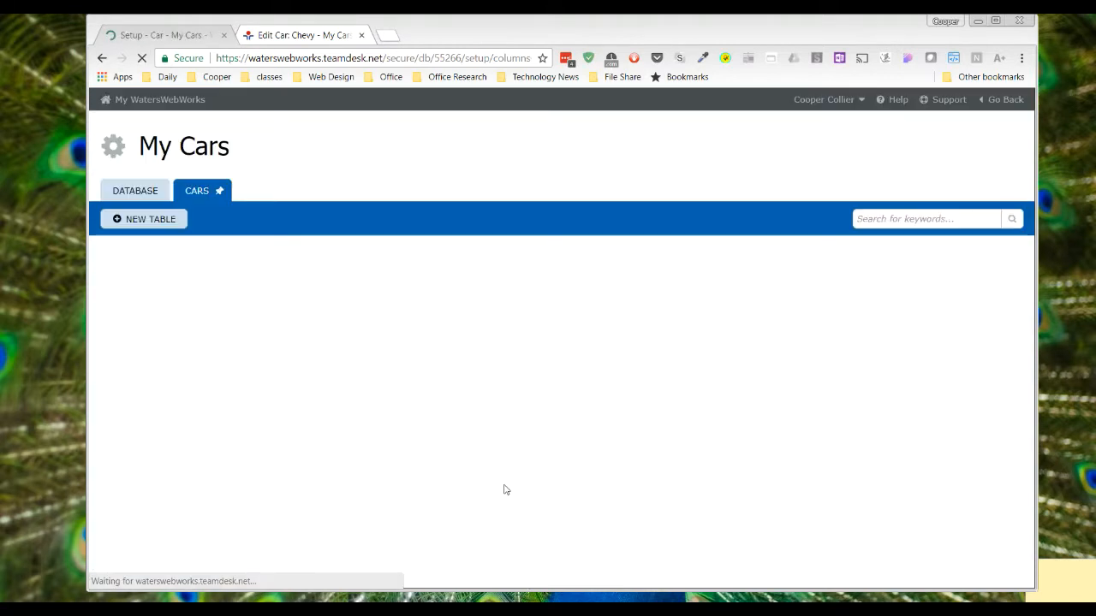
# Refresh the Chevy record's edit form and examine the order of its Color choices
pyautogui.hotkey('ctrl', 'Tab')
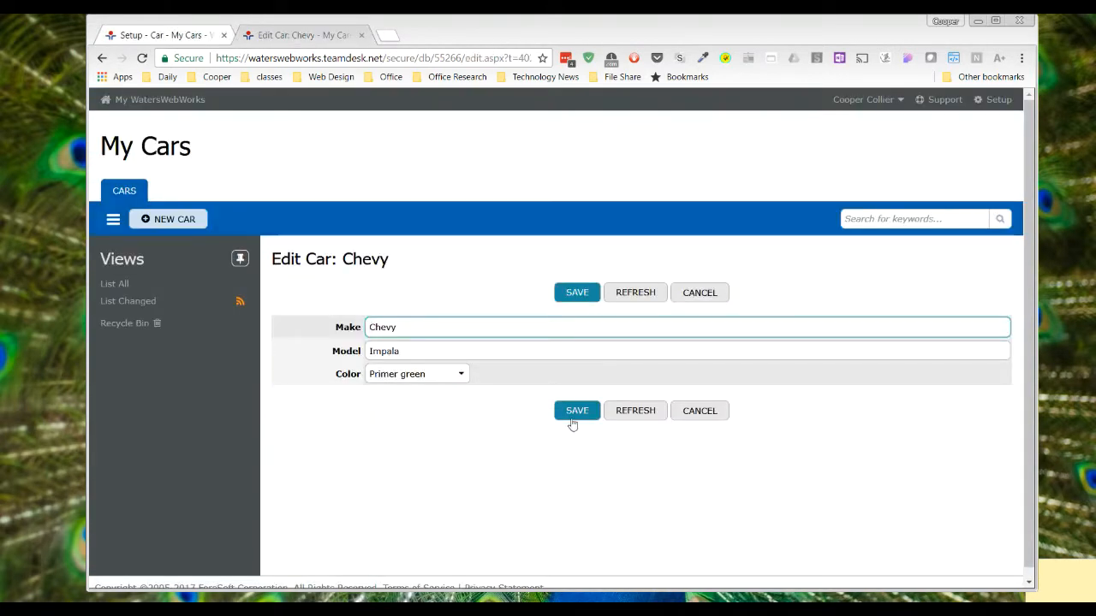
pyautogui.click(635, 414)
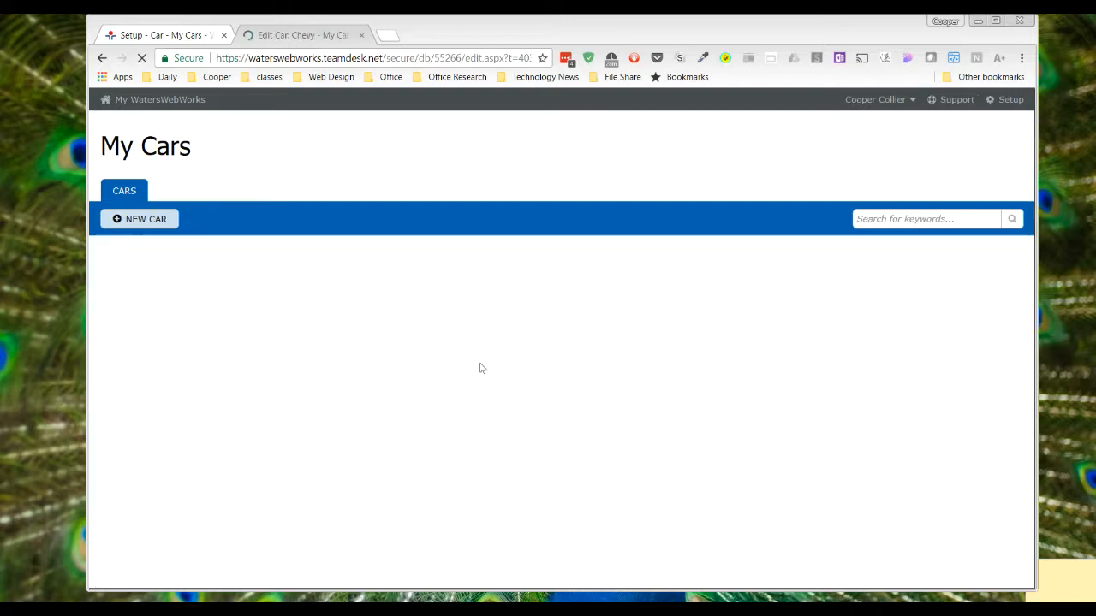
pyautogui.click(458, 375)
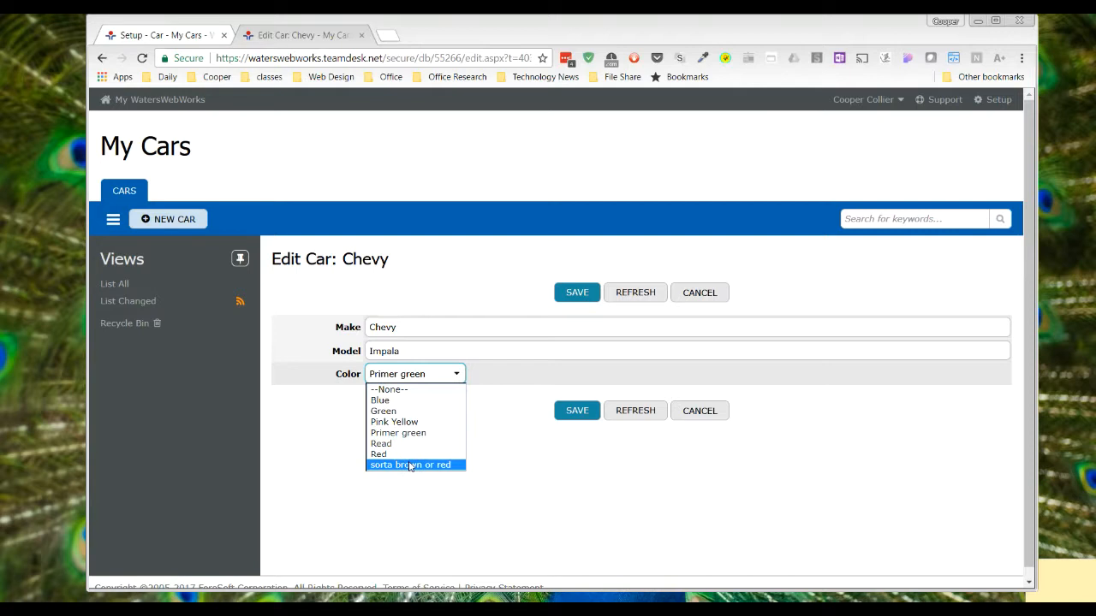
# Cancel editing the Chevy record and turn off alphabetical choice sorting in the Color column's settings
pyautogui.click(685, 421)
pyautogui.click(699, 411)
pyautogui.click(299, 35)
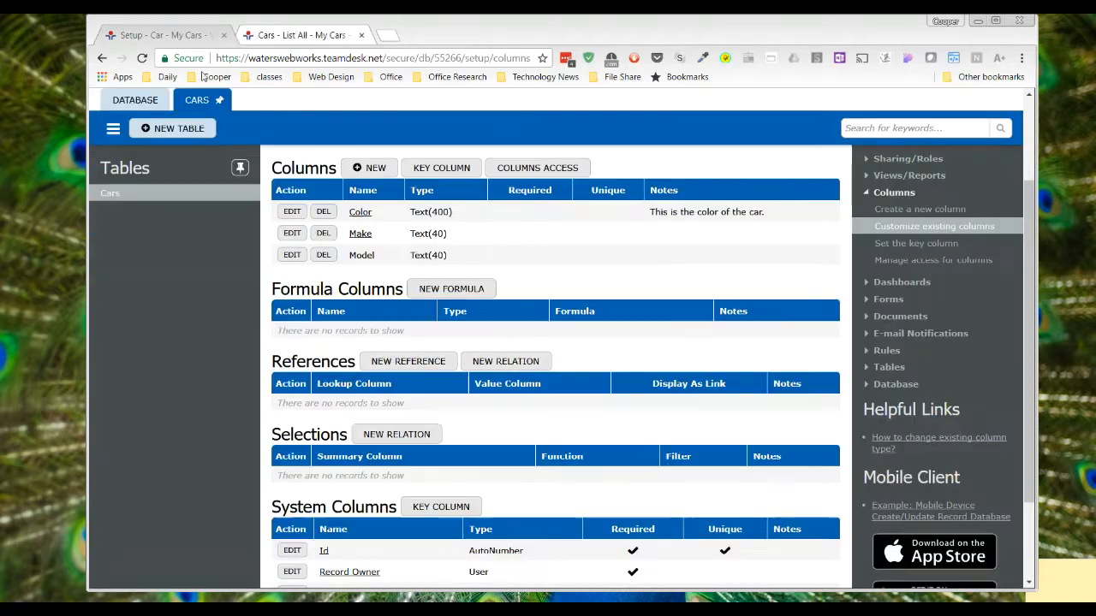
pyautogui.click(295, 214)
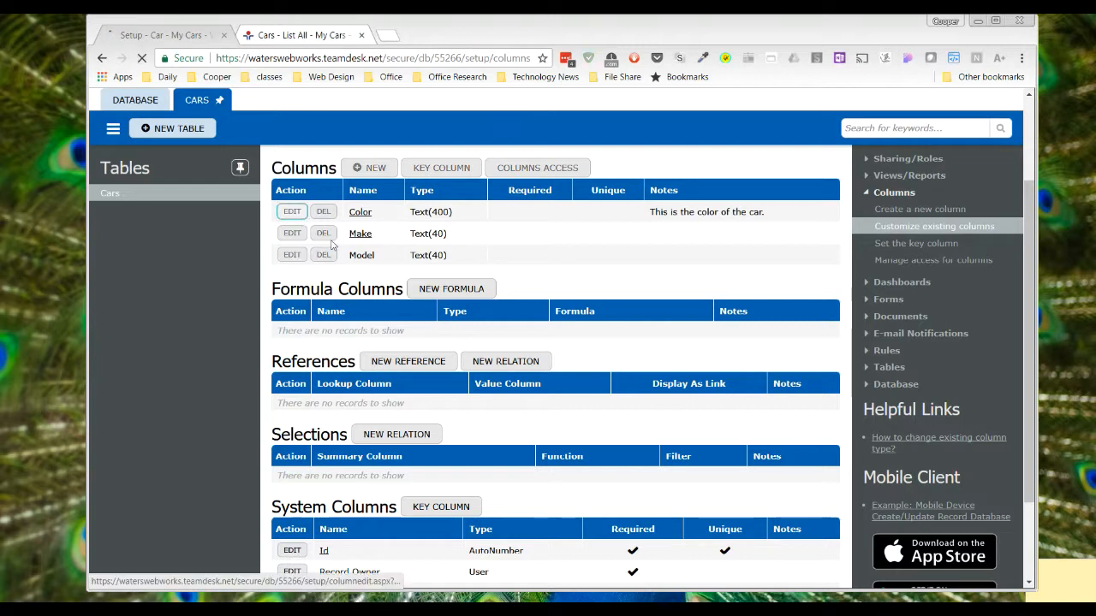
pyautogui.scroll(-3, 472, 451)
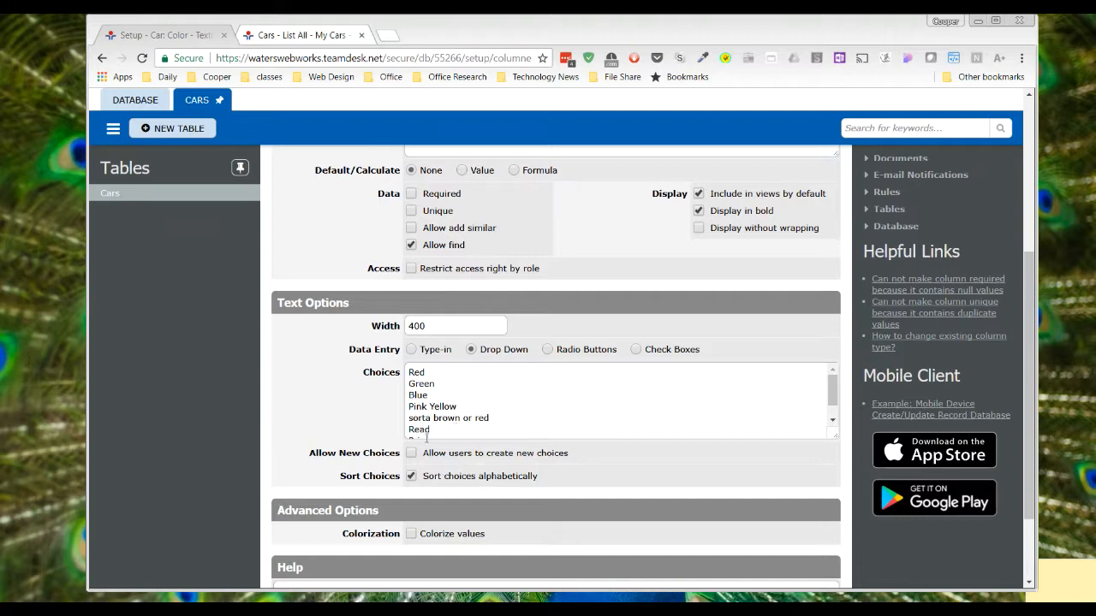
pyautogui.click(411, 477)
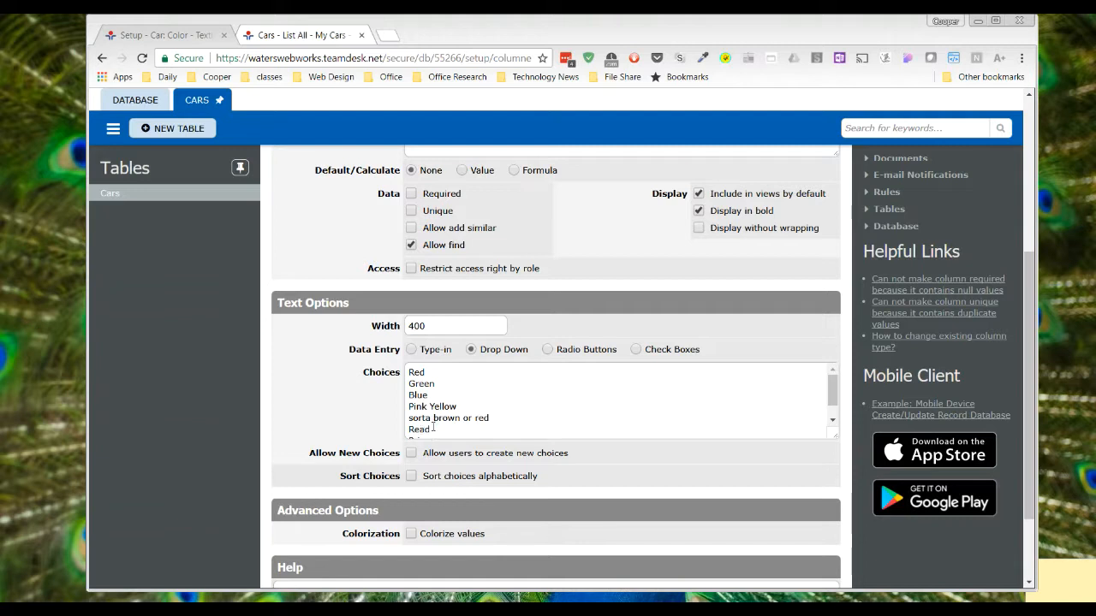
# In the Color column's choices, move Blue above Red and split "Pink Yellow" into separate Pink and Yellow choices
pyautogui.moveTo(426, 398); pyautogui.dragTo(408, 400)
pyautogui.hotkey('ctrl', 'c')
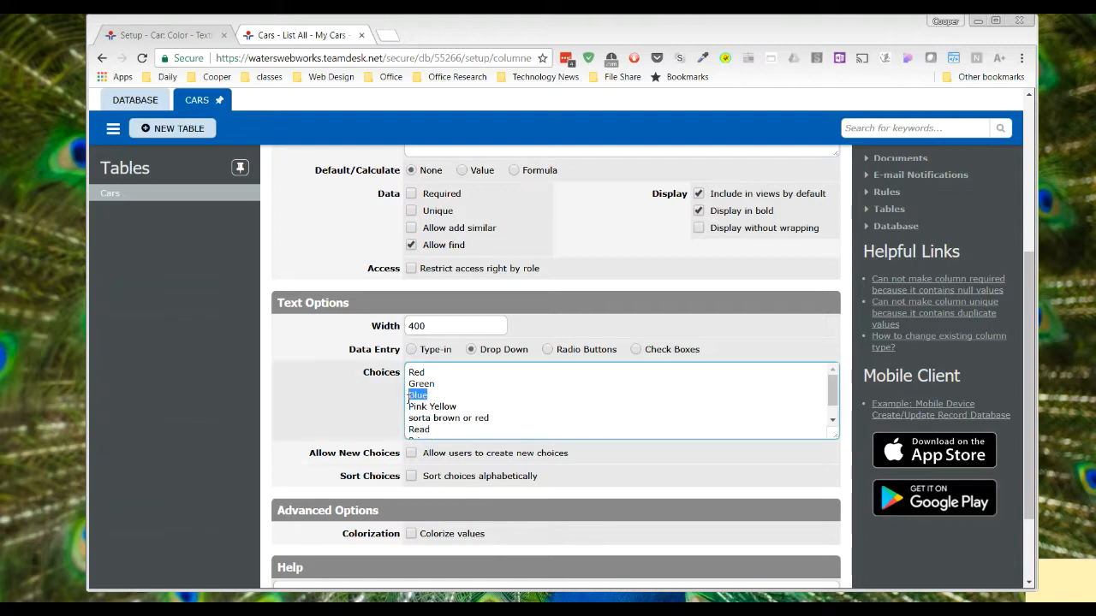
pyautogui.press('Delete')
pyautogui.click(412, 375)
pyautogui.press('Return')
pyautogui.hotkey('ctrl', 'v')
pyautogui.press('BackSpace')
pyautogui.press('Return')
pyautogui.scroll(-2, 451, 428)
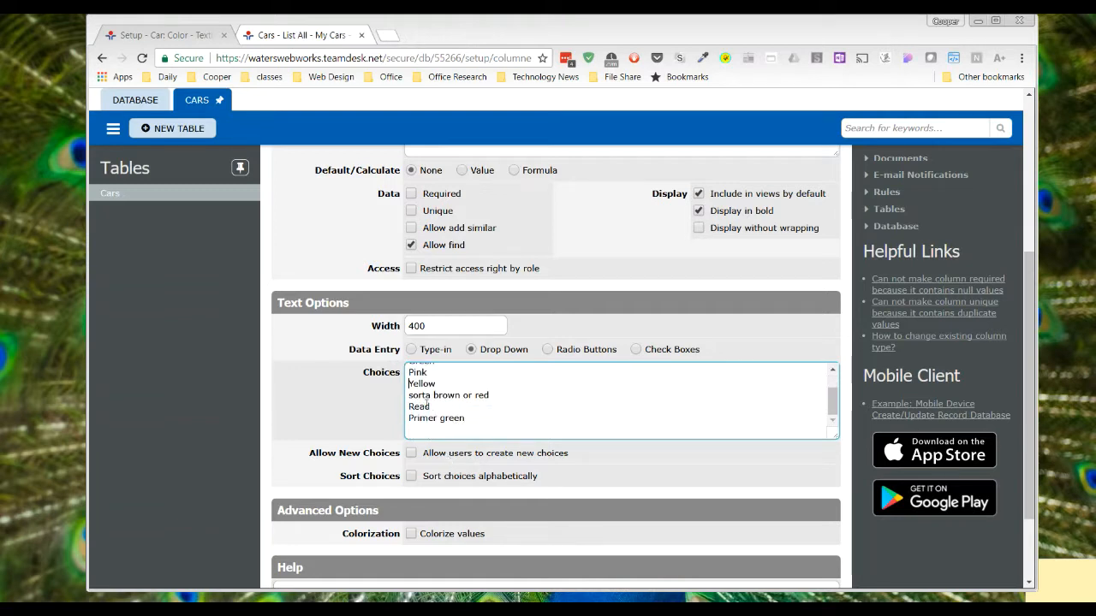
# Remove "sorta brown or red", "Read" and "Primer green" from the Color choices and save the column
pyautogui.moveTo(409, 396); pyautogui.dragTo(471, 417)
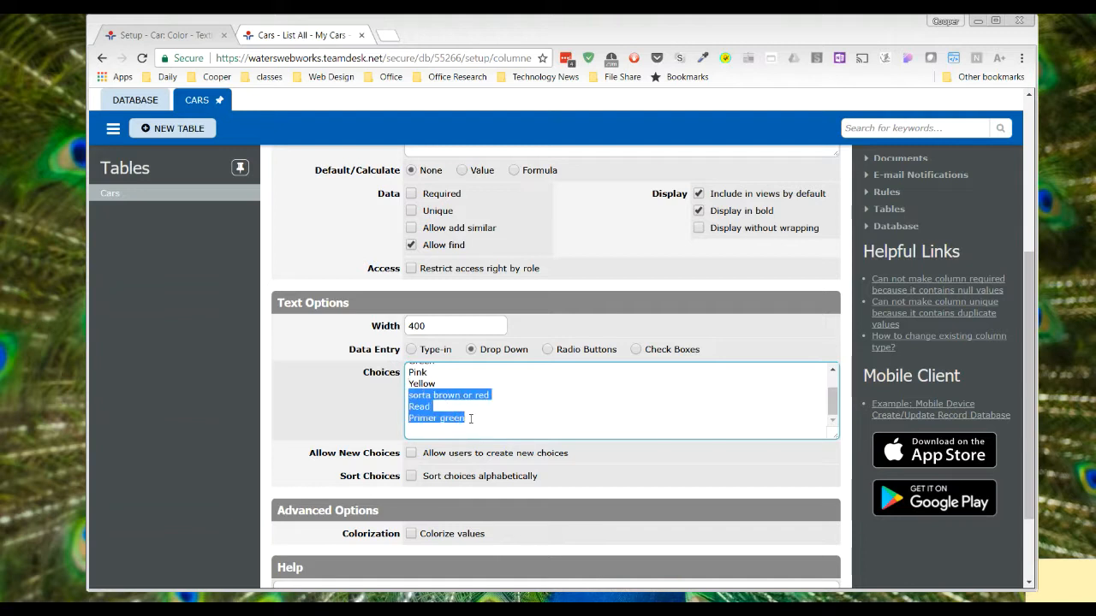
pyautogui.press('BackSpace')
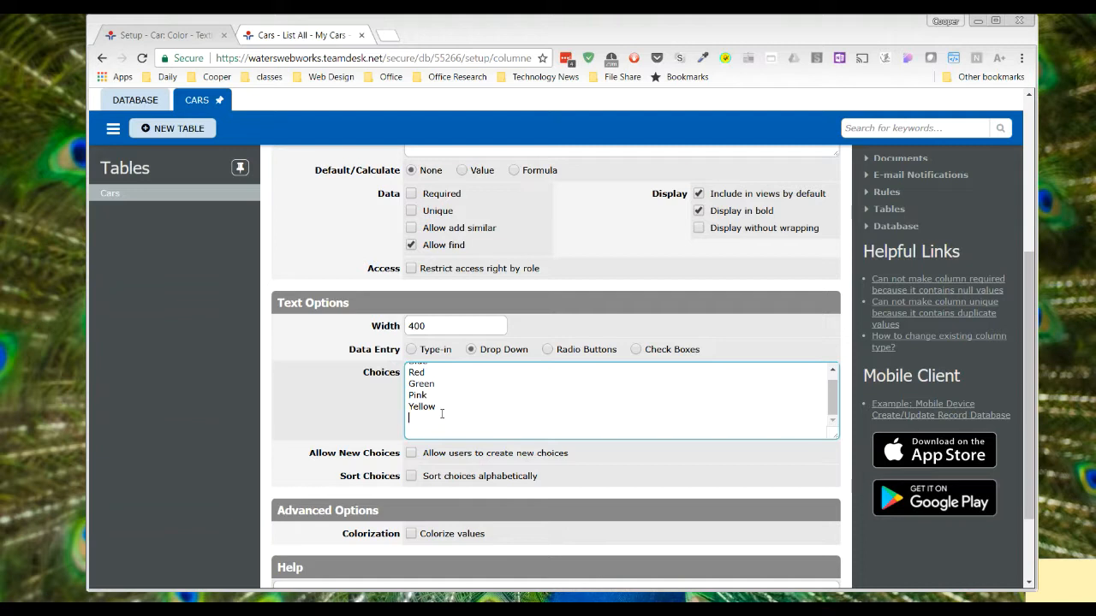
pyautogui.press('BackSpace')
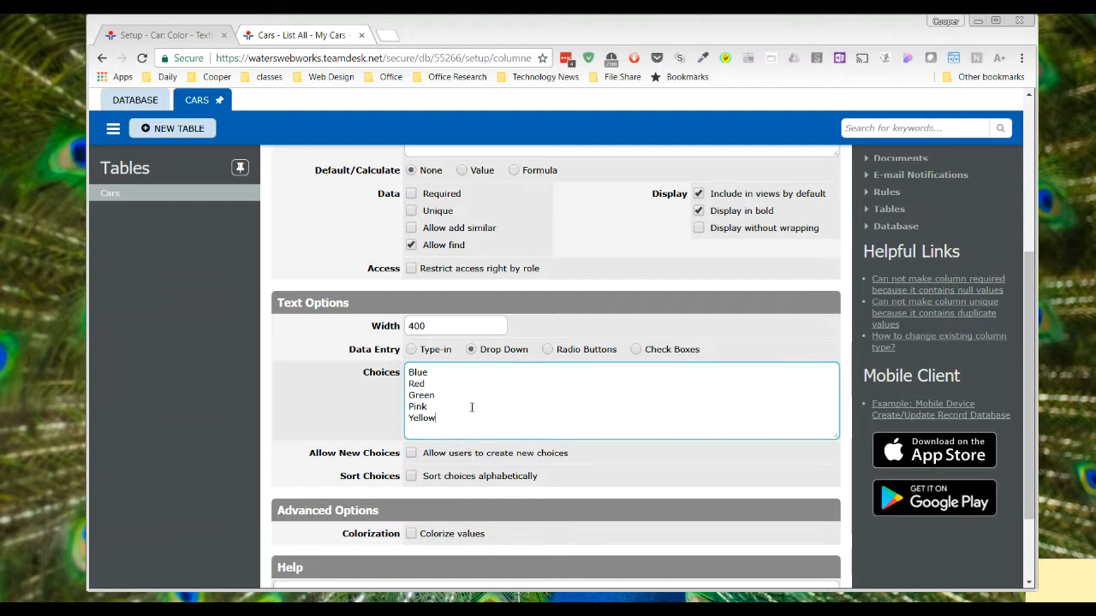
pyautogui.scroll(-1, 472, 411)
pyautogui.click(522, 579)
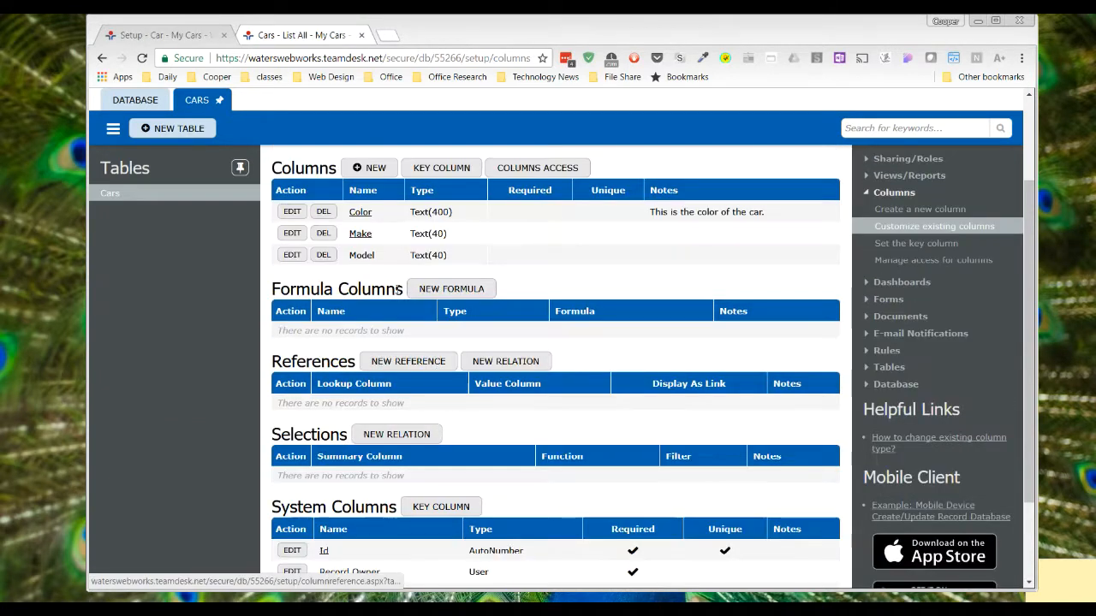
# Reload the car list, change the Chevy record's Color to Red, and save
pyautogui.click(282, 38)
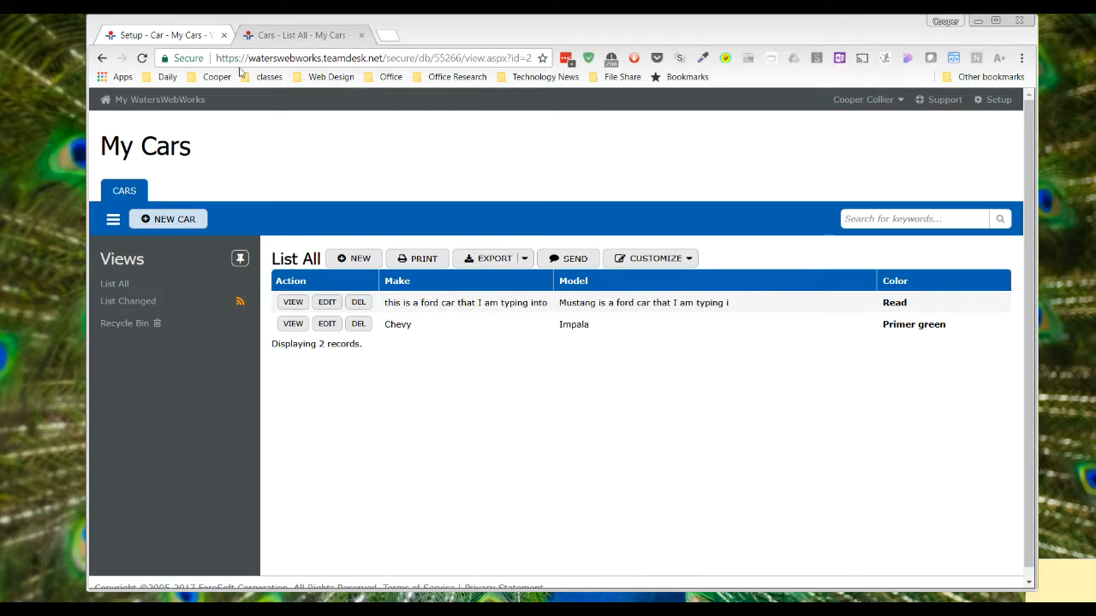
pyautogui.click(143, 59)
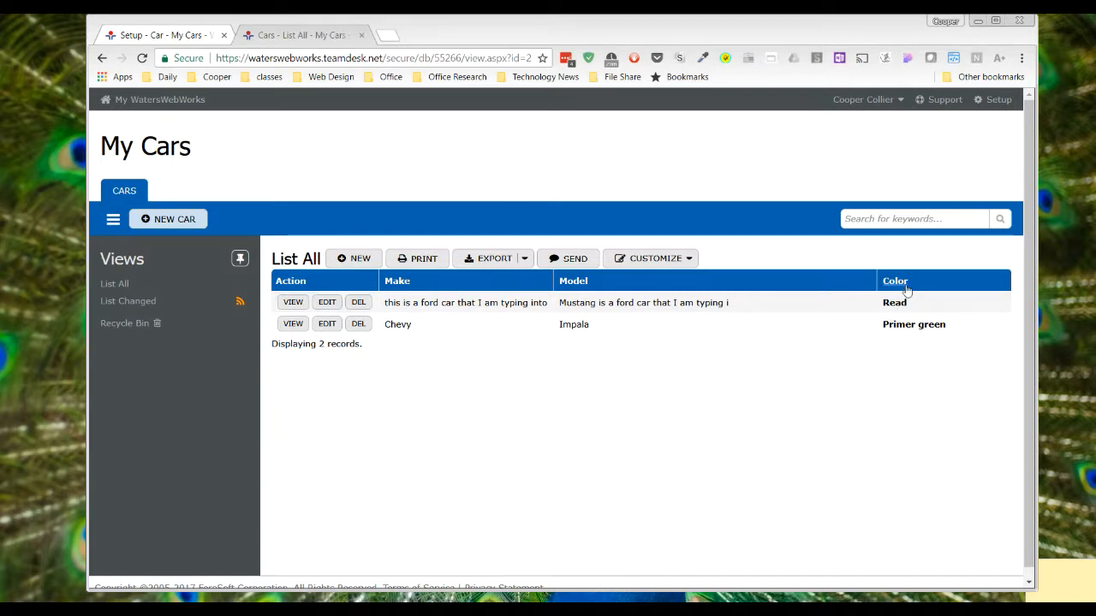
pyautogui.click(326, 327)
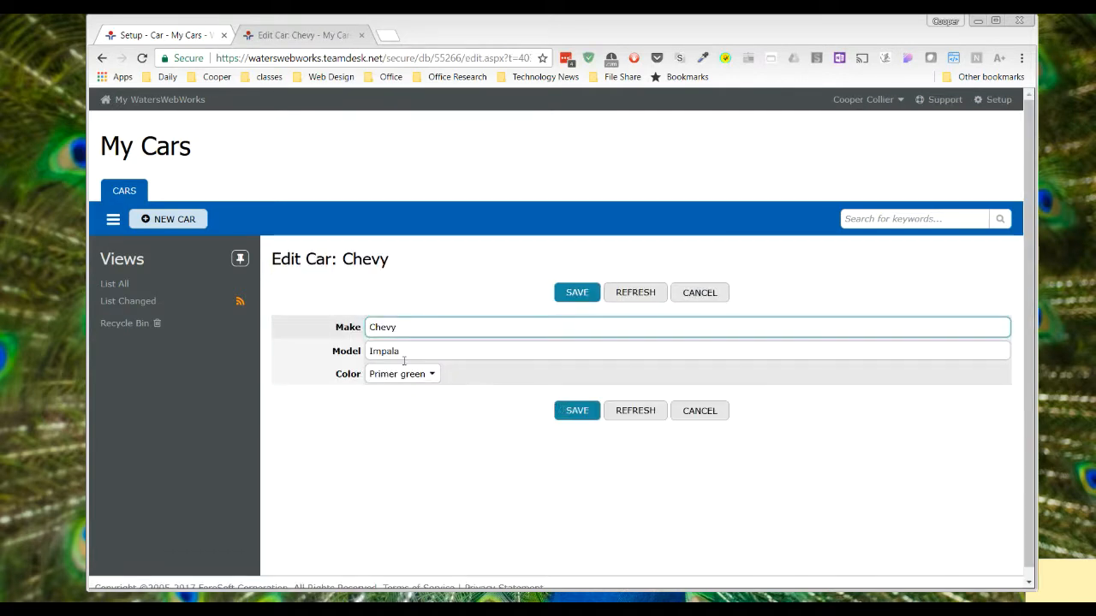
pyautogui.click(433, 377)
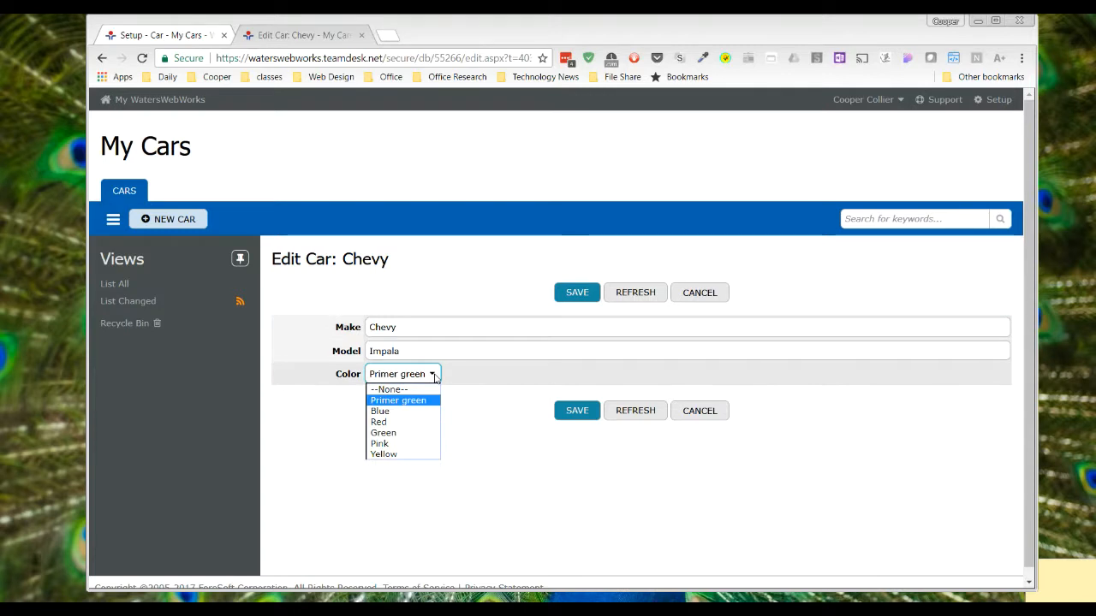
pyautogui.click(413, 422)
pyautogui.click(567, 418)
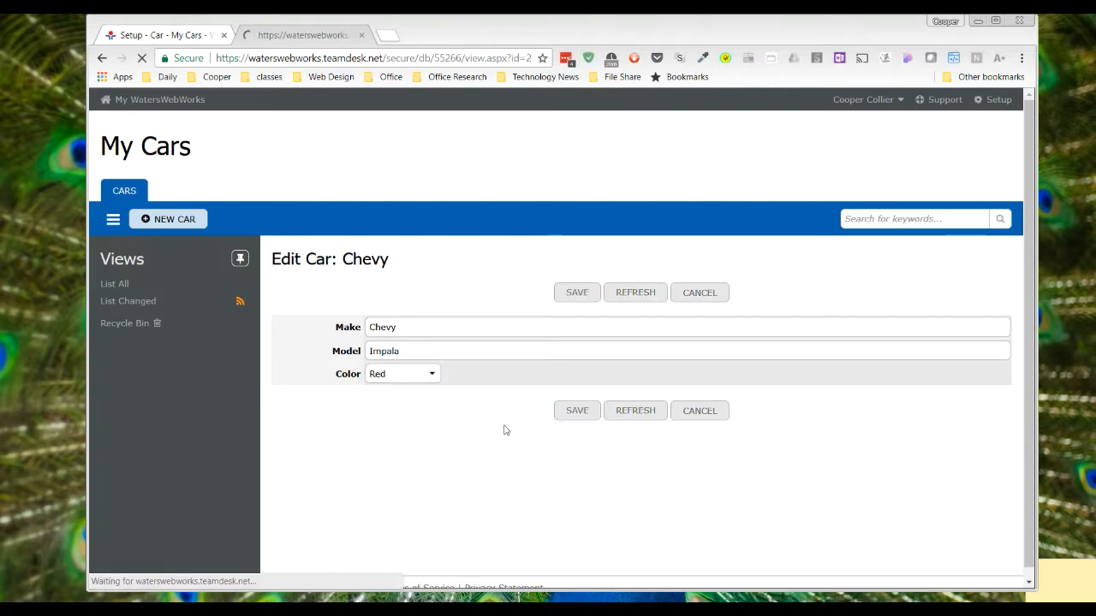
# Reopen the Chevy record for editing, examine its available Color choices, and cancel
pyautogui.click(326, 328)
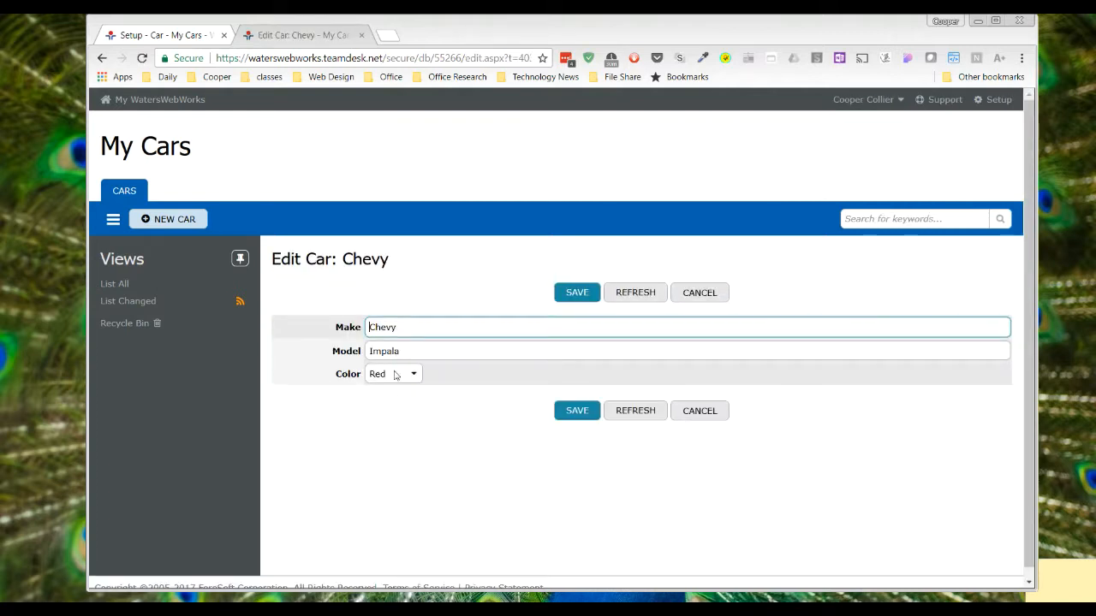
pyautogui.click(415, 377)
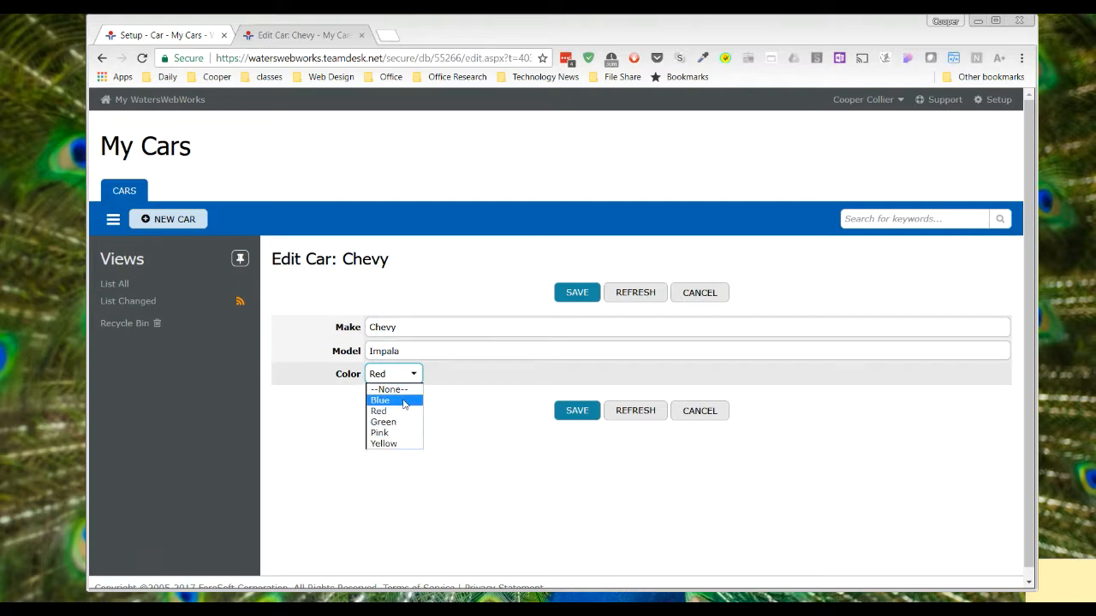
pyautogui.click(675, 417)
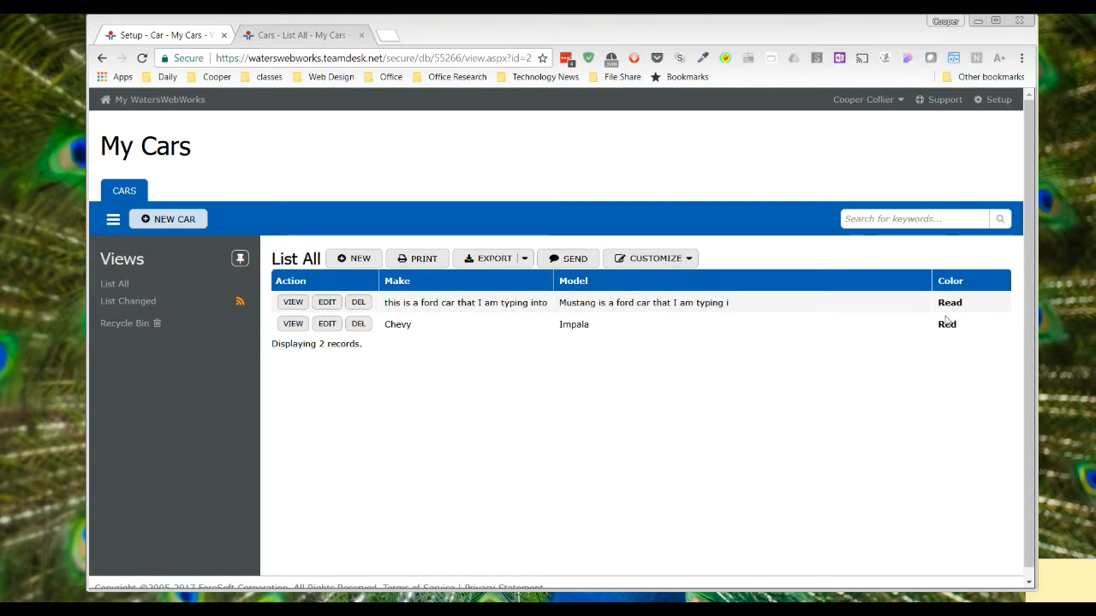
# Edit the first car record, set its Color to Blue, and save
pyautogui.click(331, 305)
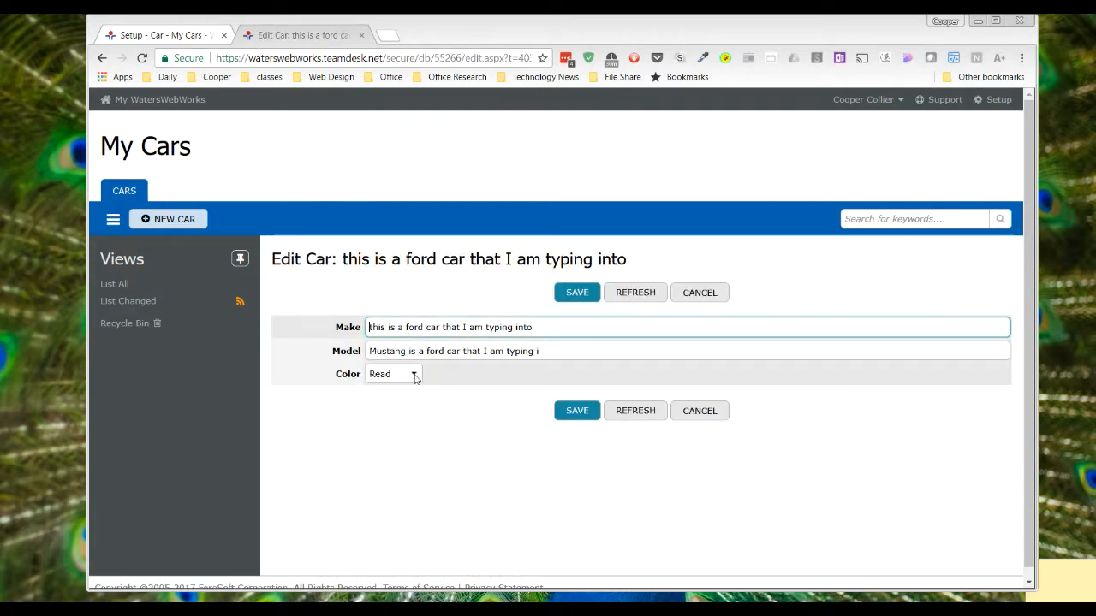
pyautogui.click(414, 377)
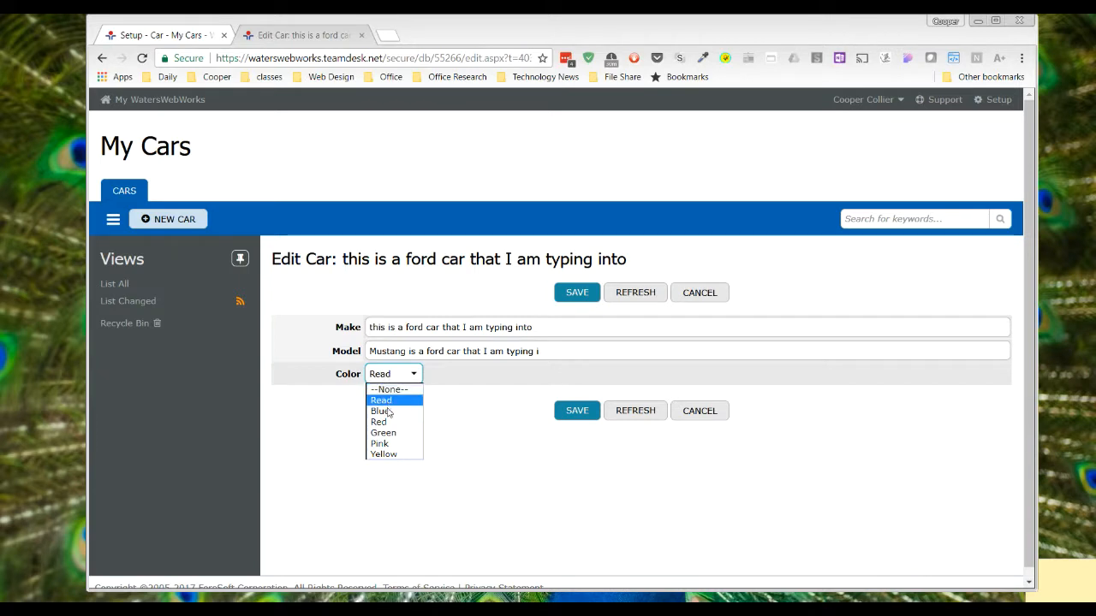
pyautogui.click(390, 410)
pyautogui.click(588, 416)
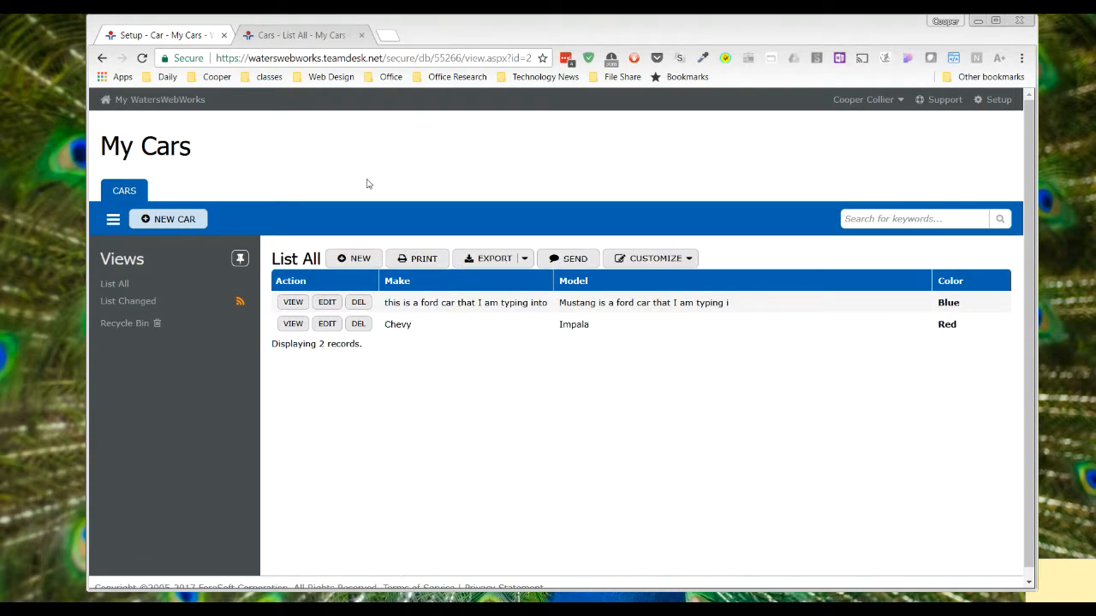
# In the Color column's settings, switch the data entry type to Radio Buttons and save
pyautogui.click(167, 35)
pyautogui.click(292, 212)
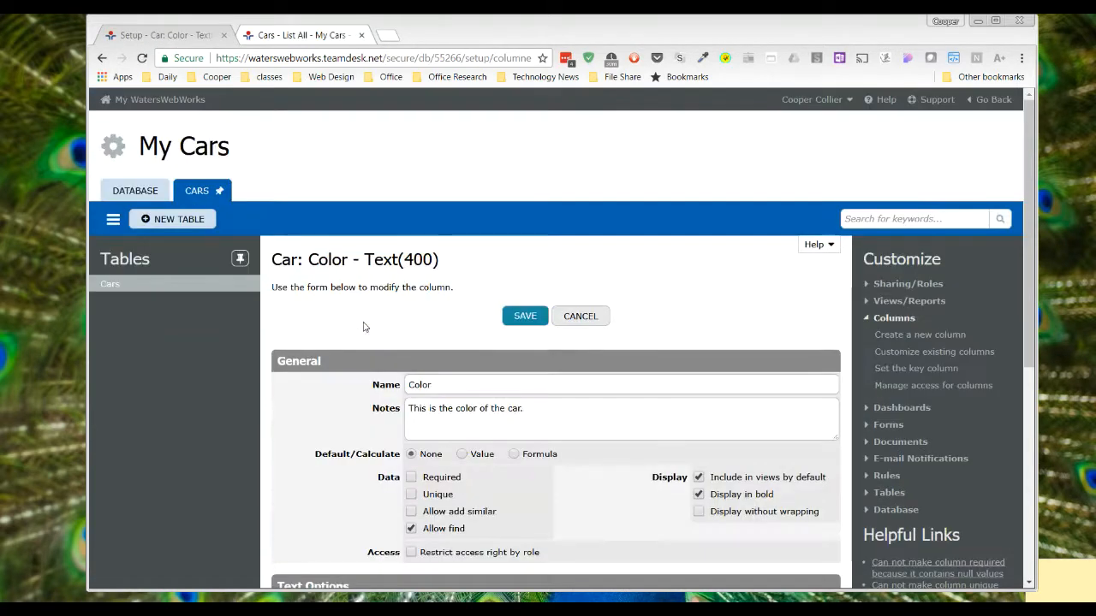
pyautogui.scroll(-2, 516, 435)
pyautogui.scroll(-1, 516, 440)
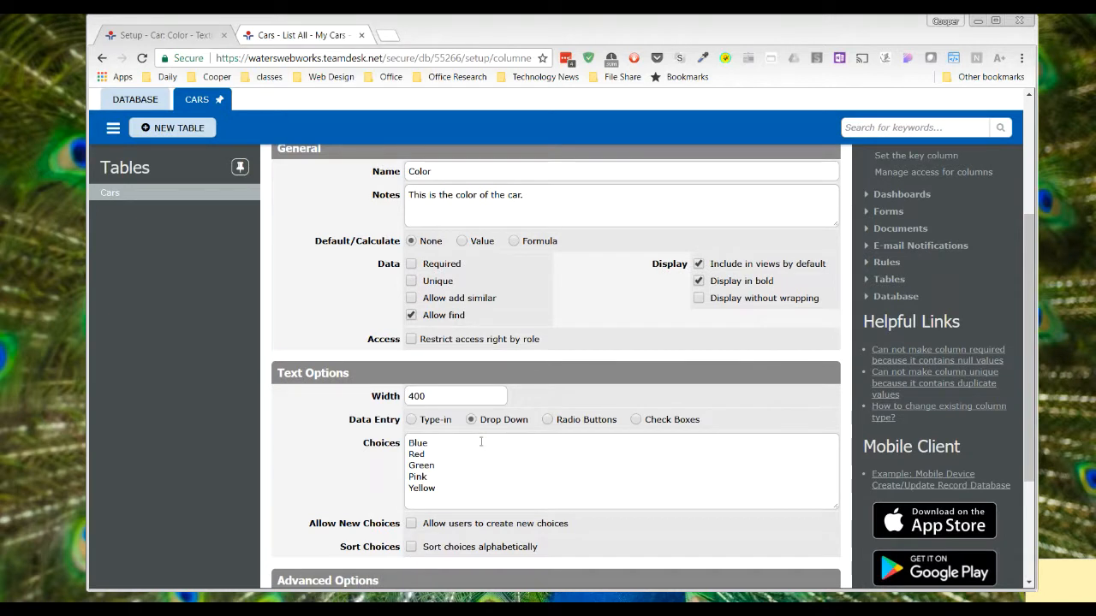
pyautogui.click(428, 445)
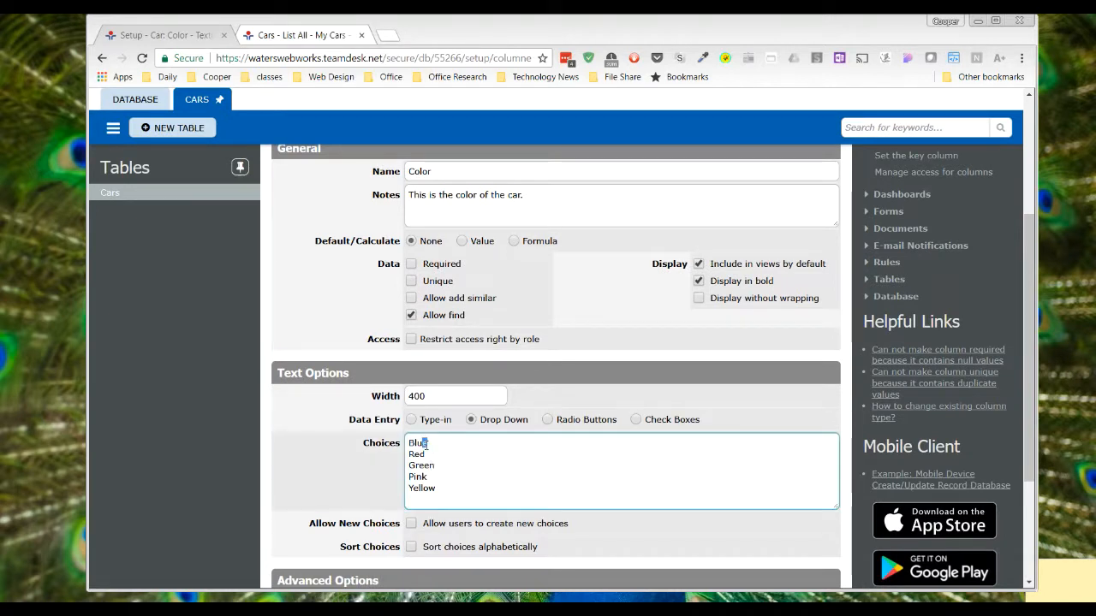
pyautogui.press('BackSpace')
pyautogui.click(551, 422)
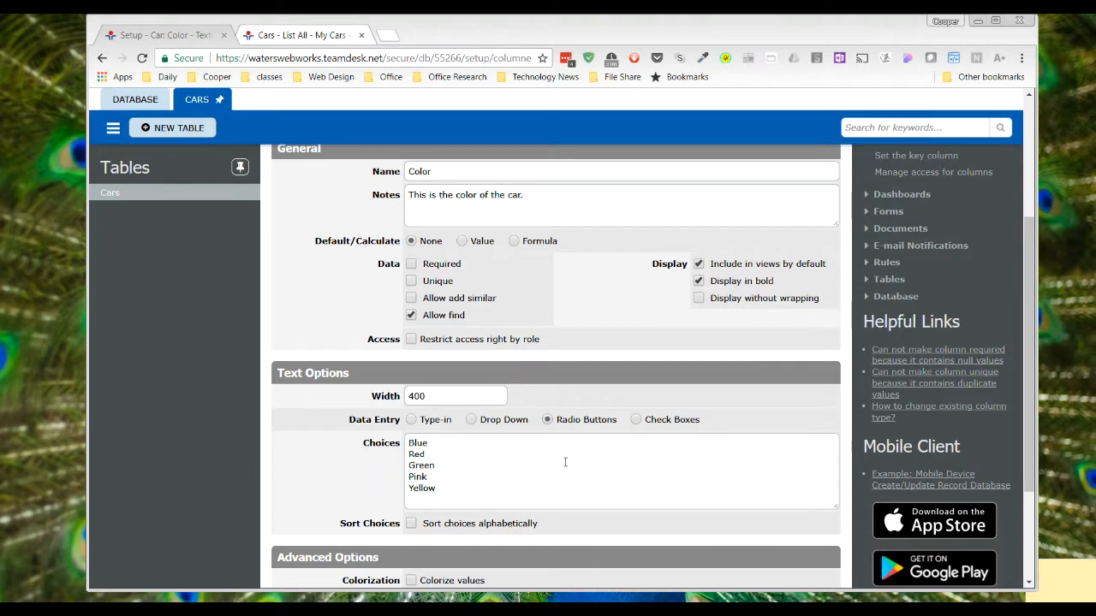
pyautogui.scroll(-3, 561, 438)
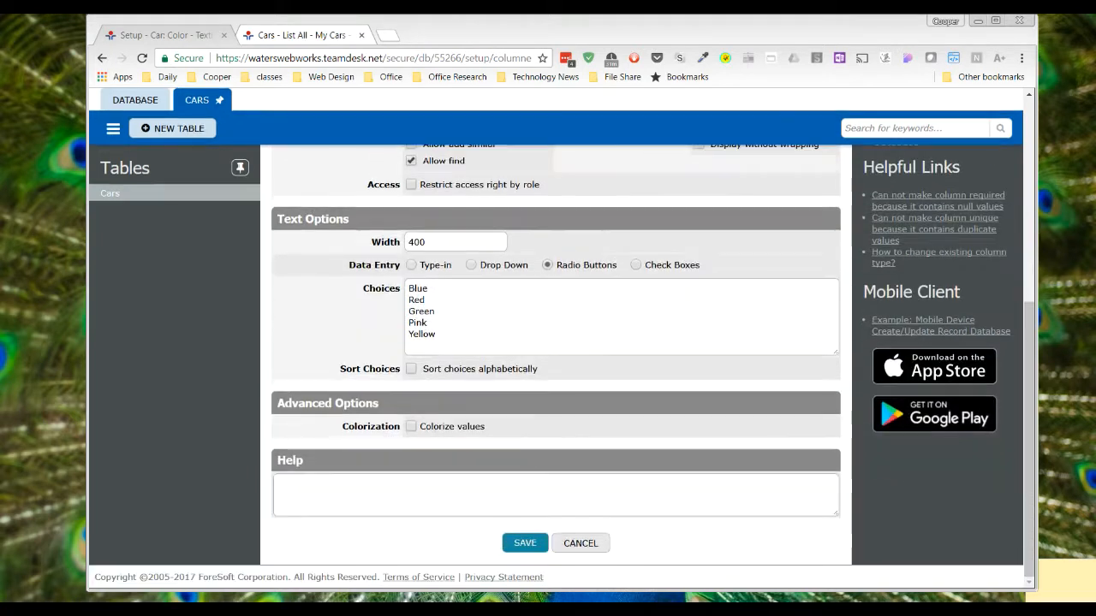
pyautogui.click(526, 544)
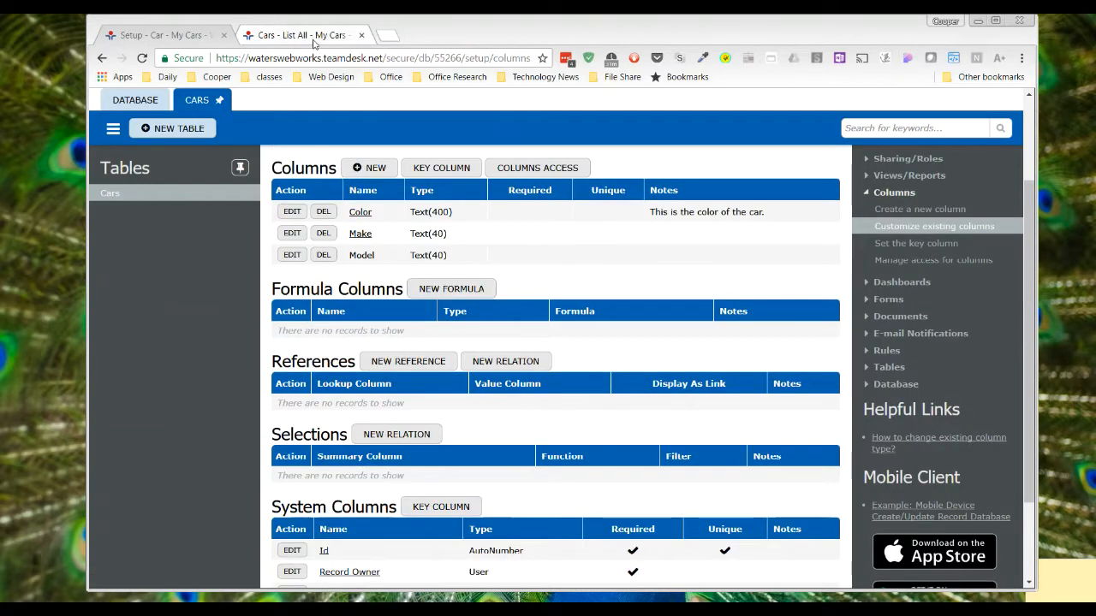
# Open the first car record for editing, try out several Color radio buttons, and cancel without saving
pyautogui.click(313, 42)
pyautogui.click(327, 302)
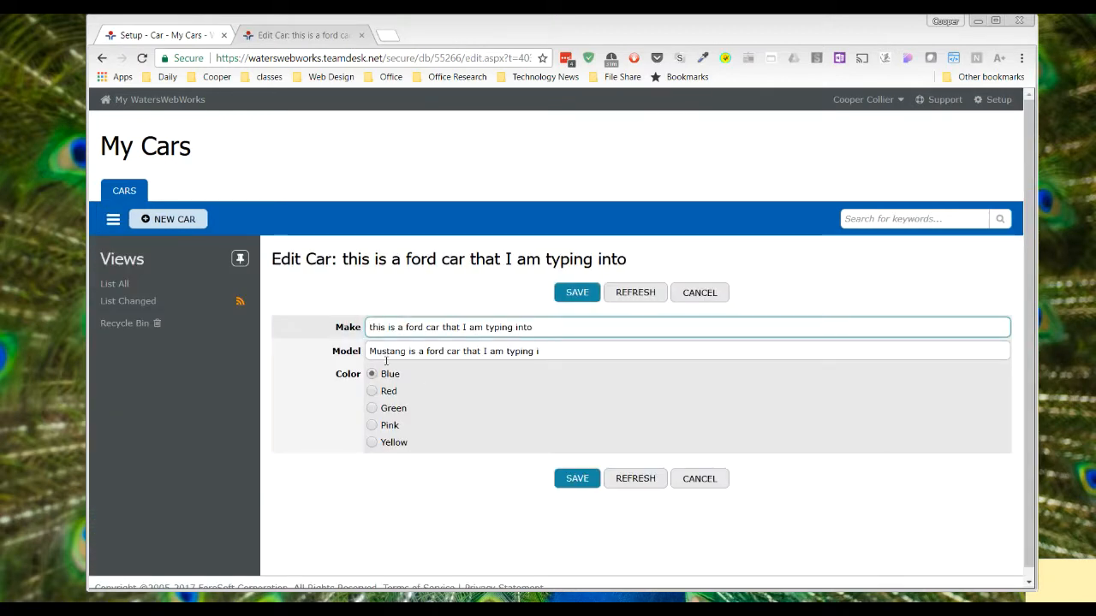
pyautogui.click(373, 429)
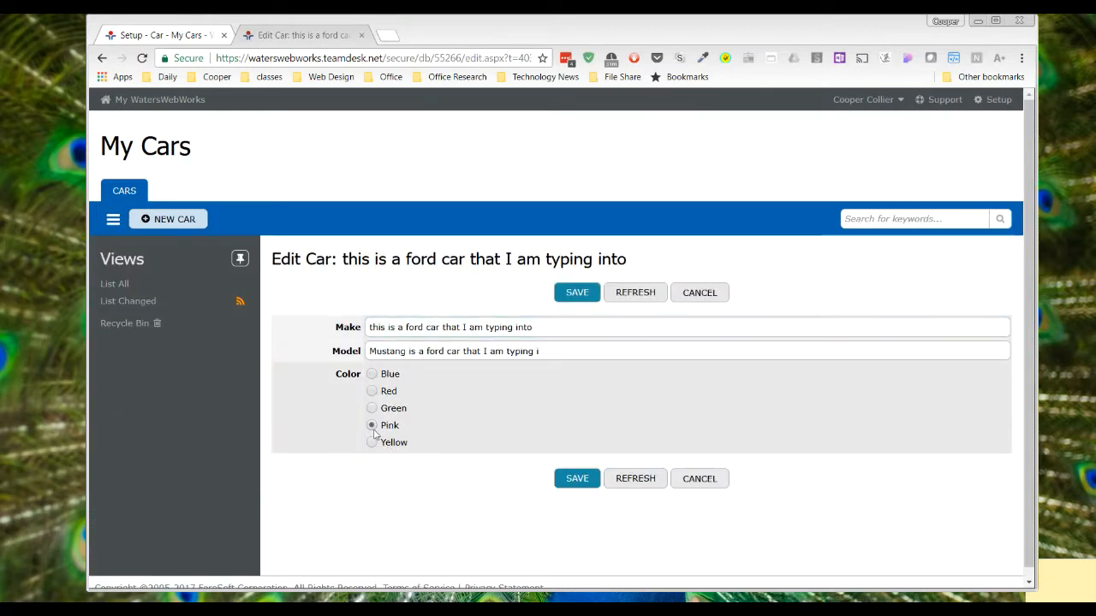
pyautogui.click(373, 410)
pyautogui.click(374, 392)
pyautogui.click(374, 377)
pyautogui.click(373, 392)
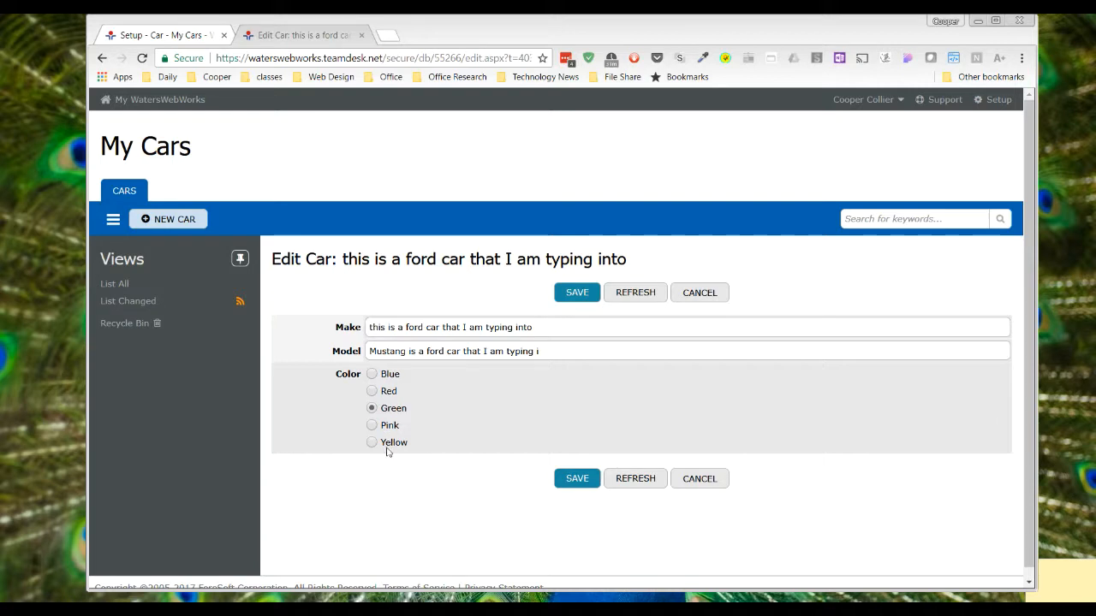
pyautogui.click(709, 492)
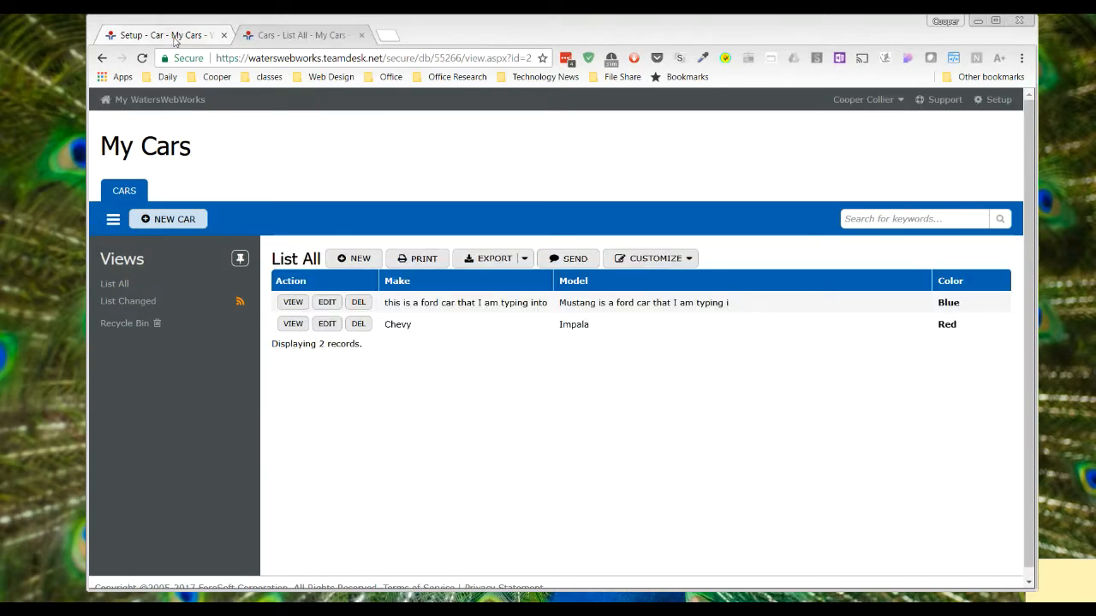
# Set the Color column's data entry type to Check Boxes, save, and return to the car list
pyautogui.click(293, 35)
pyautogui.click(291, 212)
pyautogui.scroll(-5, 587, 334)
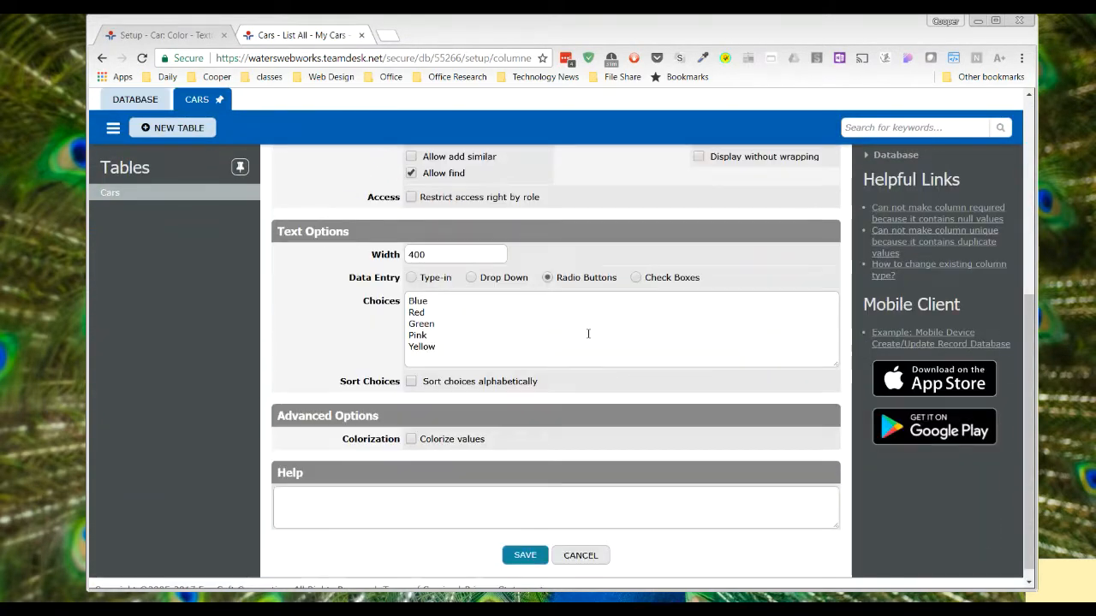
pyautogui.click(636, 278)
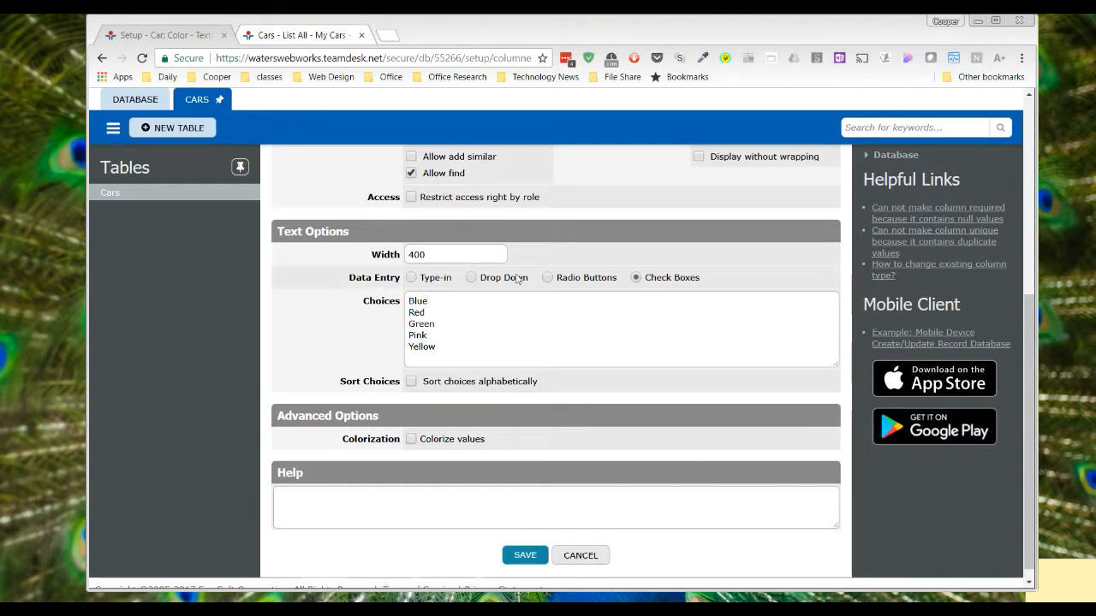
pyautogui.click(526, 556)
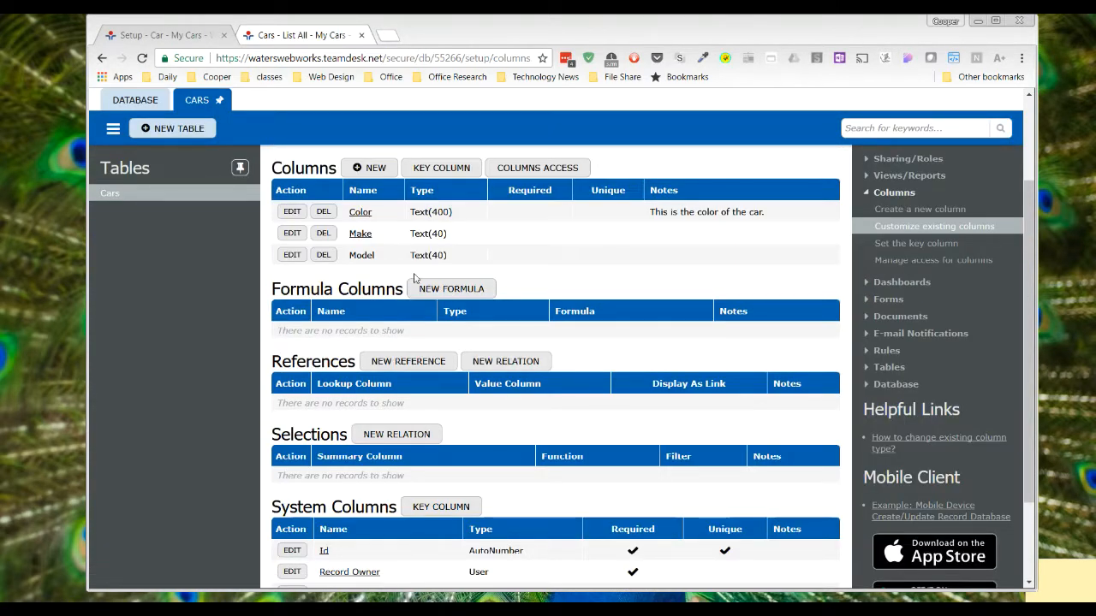
pyautogui.click(295, 37)
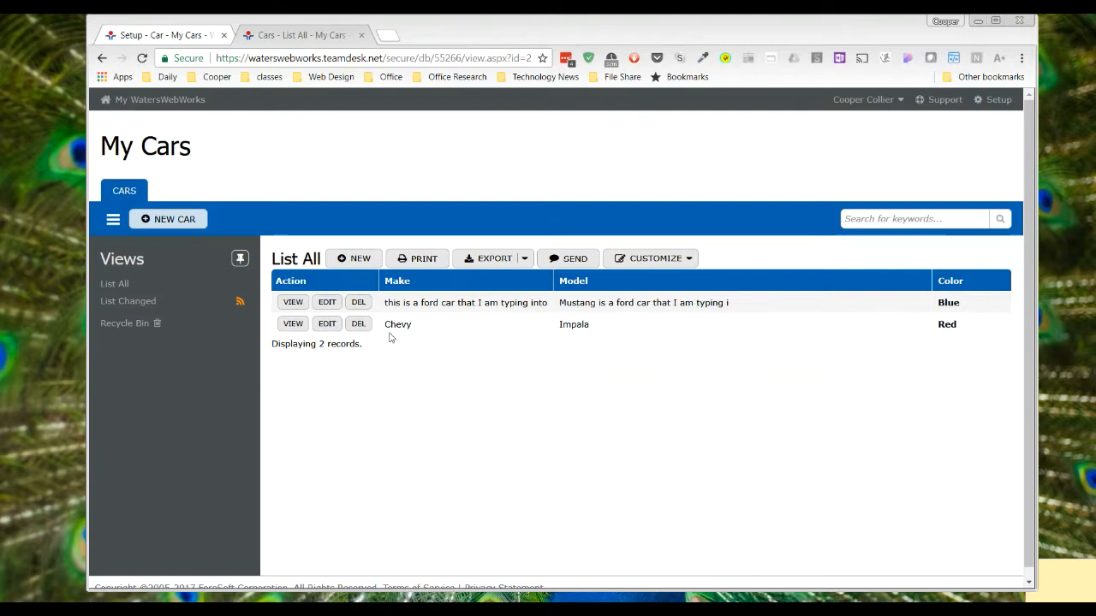
# Edit the Chevy Impala record, add Green and Yellow to its Color selection alongside Red, and save
pyautogui.click(326, 322)
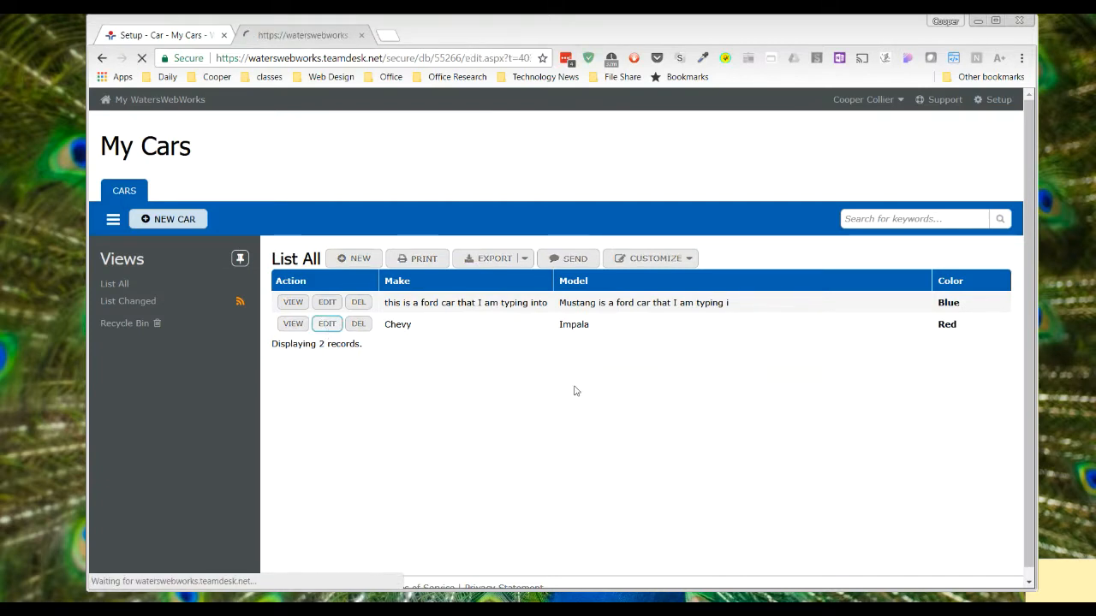
pyautogui.scroll(-1, 523, 331)
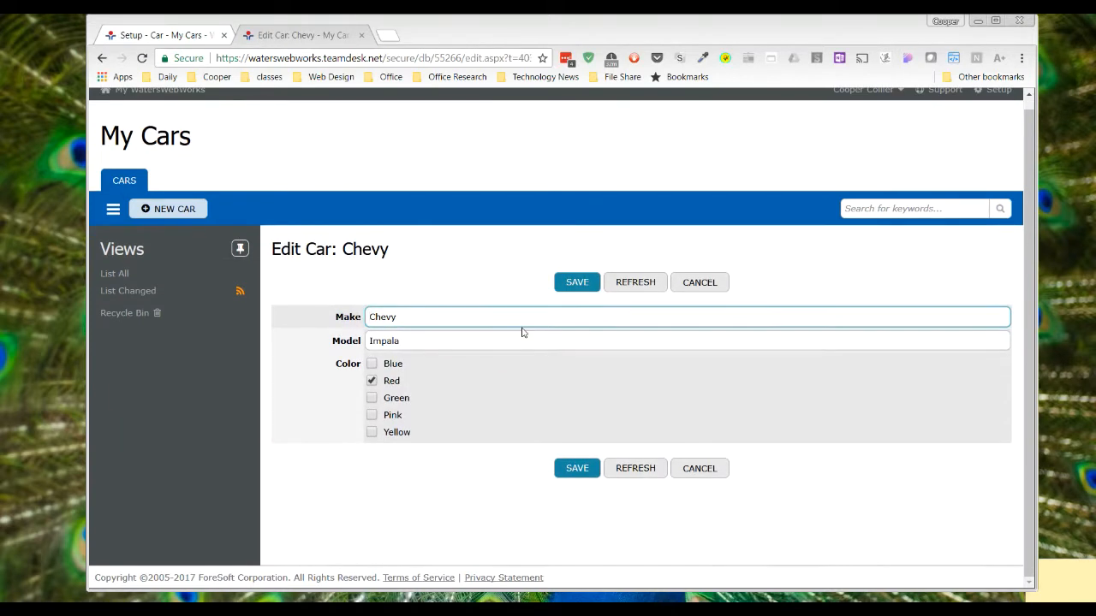
pyautogui.click(372, 415)
pyautogui.click(372, 415)
pyautogui.click(371, 399)
pyautogui.click(371, 432)
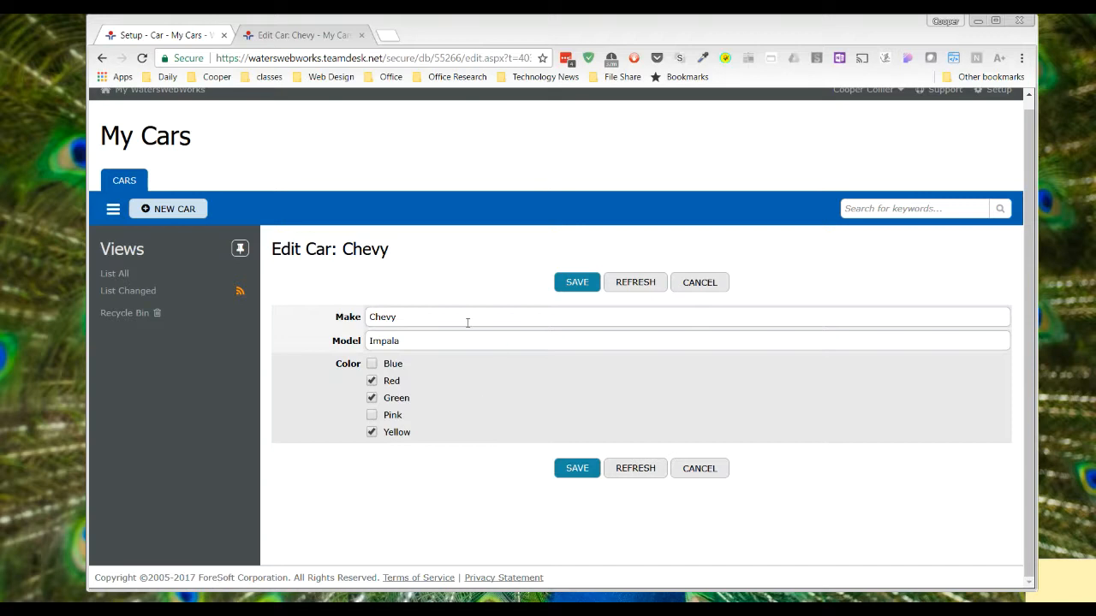
pyautogui.click(586, 472)
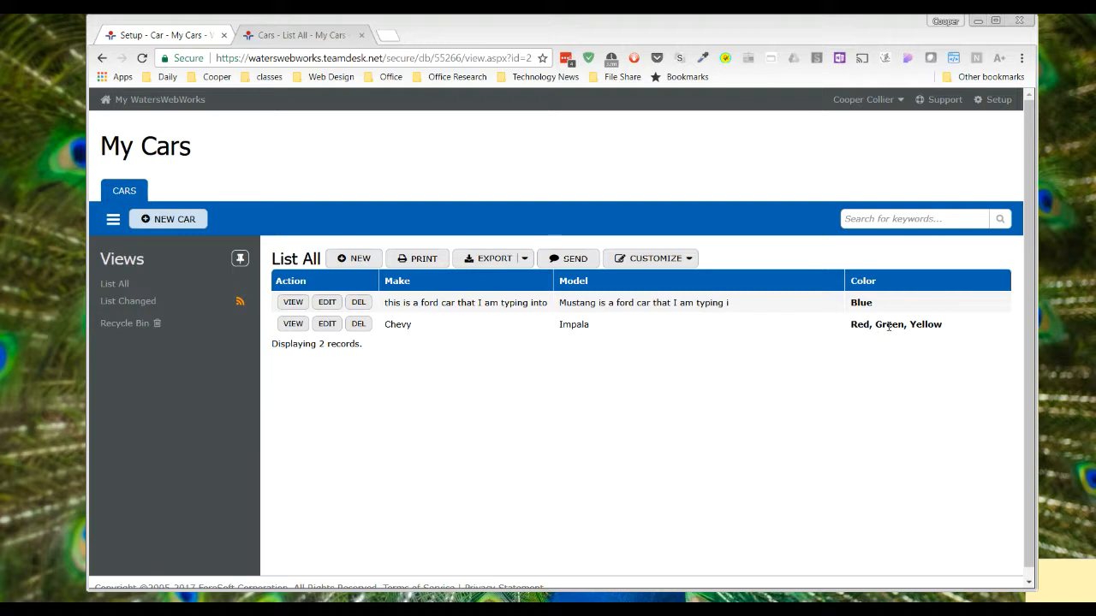
pyautogui.moveTo(945, 325); pyautogui.dragTo(851, 329)
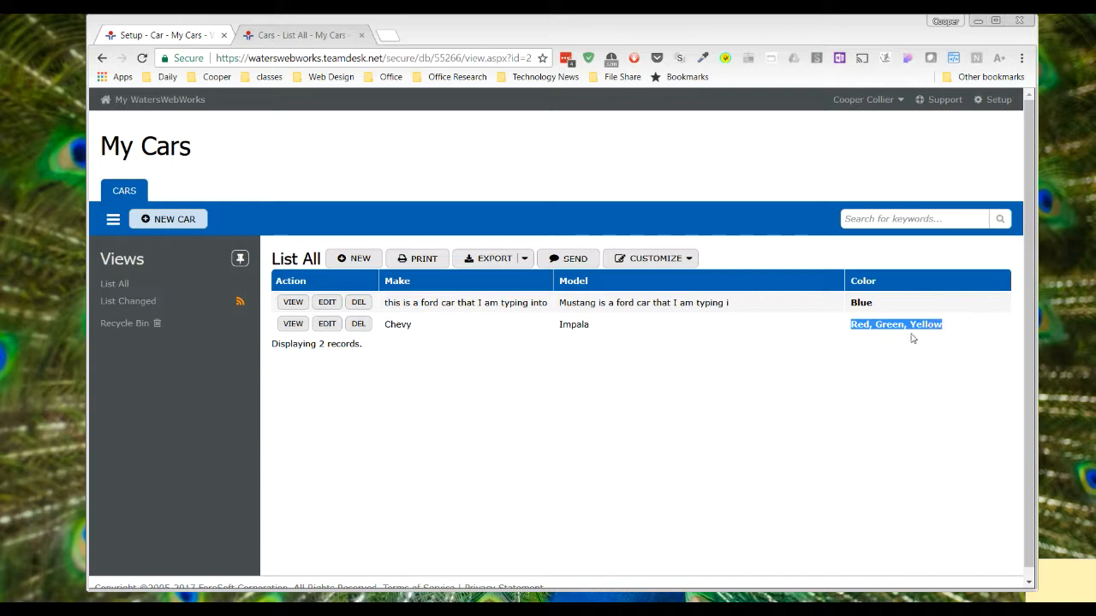
pyautogui.click(880, 337)
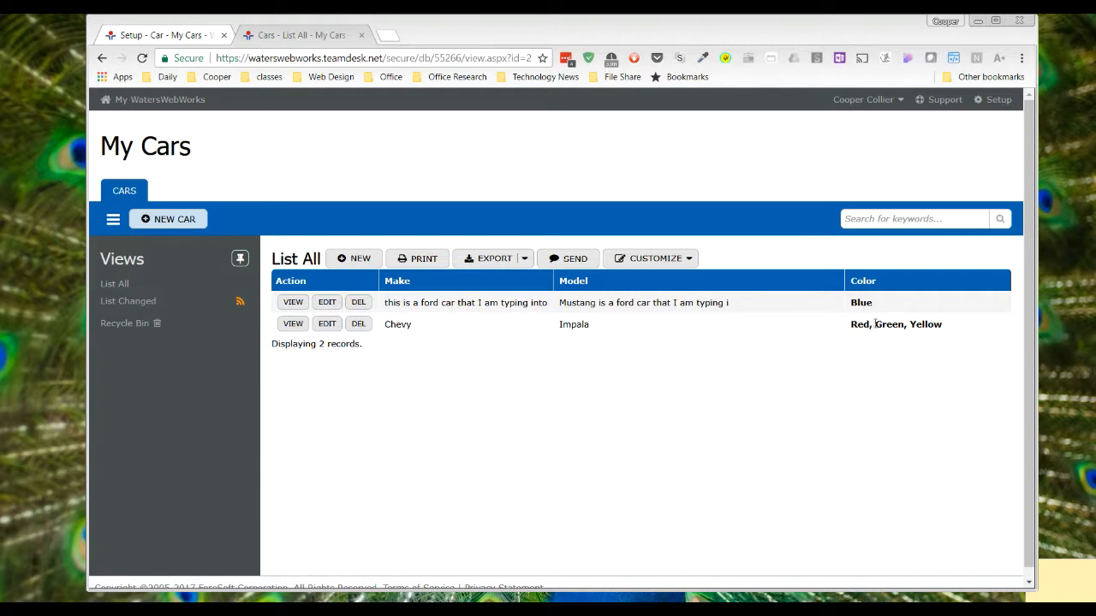
pyautogui.moveTo(932, 324); pyautogui.dragTo(852, 326)
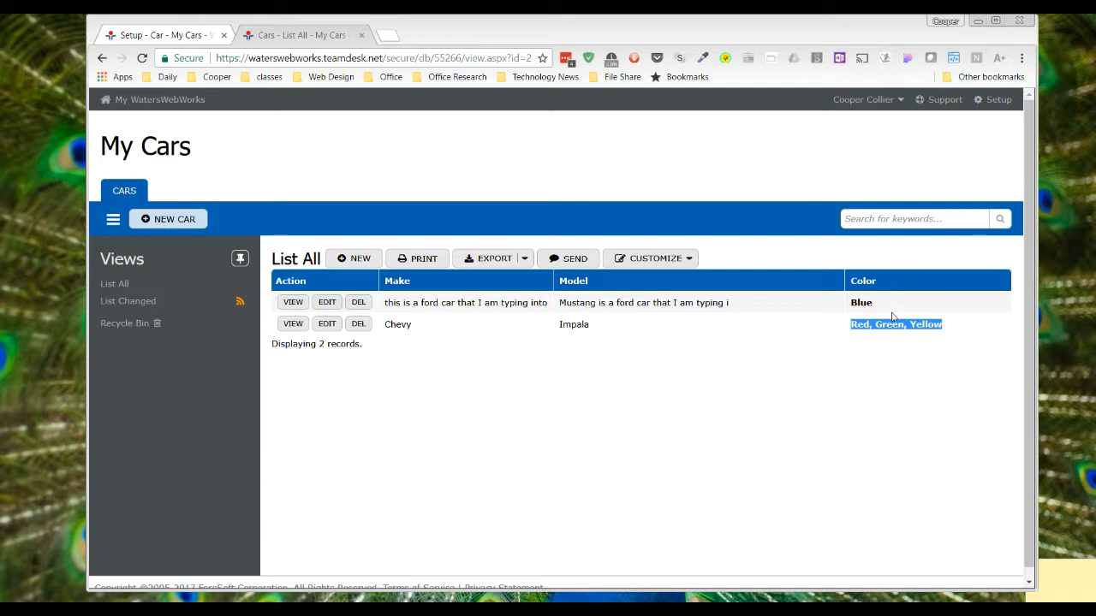
pyautogui.click(936, 327)
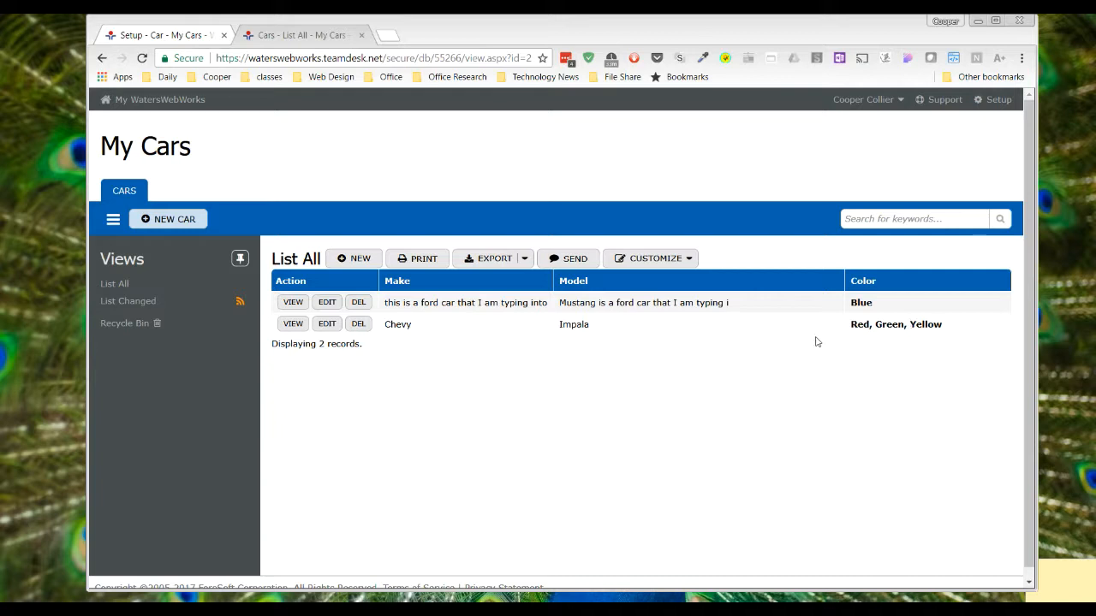
# Open the Color column's settings and change its data entry type to Drop Down
pyautogui.click(190, 37)
pyautogui.click(292, 211)
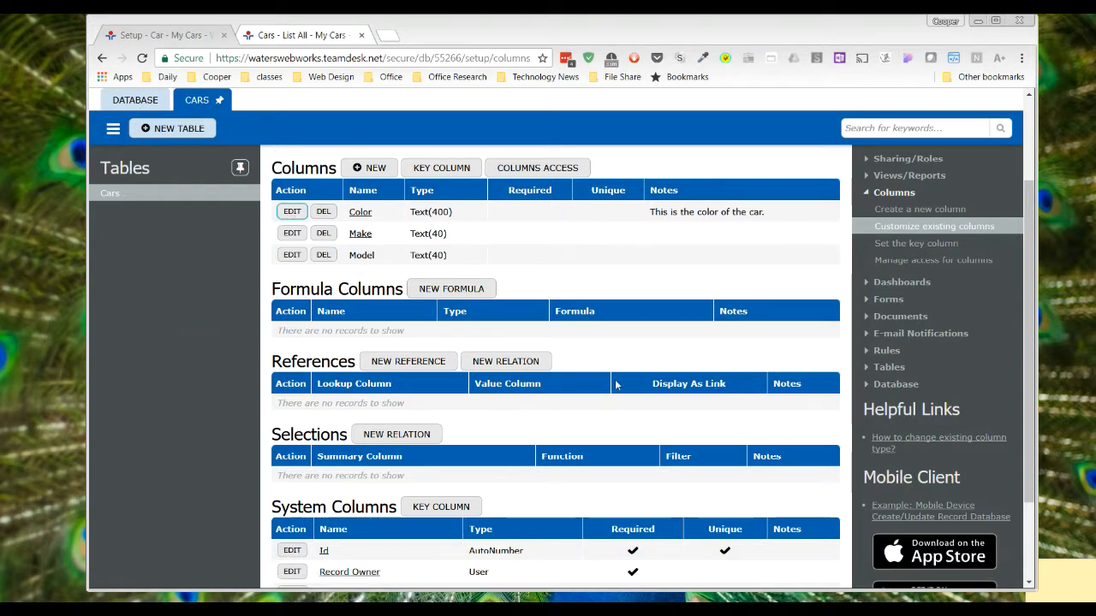
pyautogui.click(291, 214)
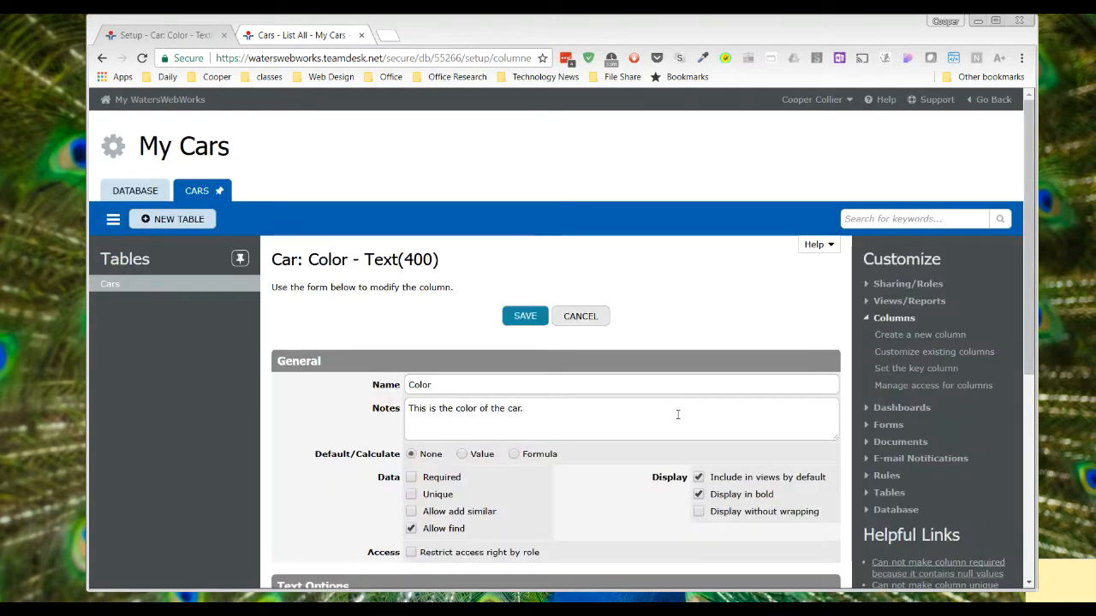
pyautogui.scroll(-3, 678, 414)
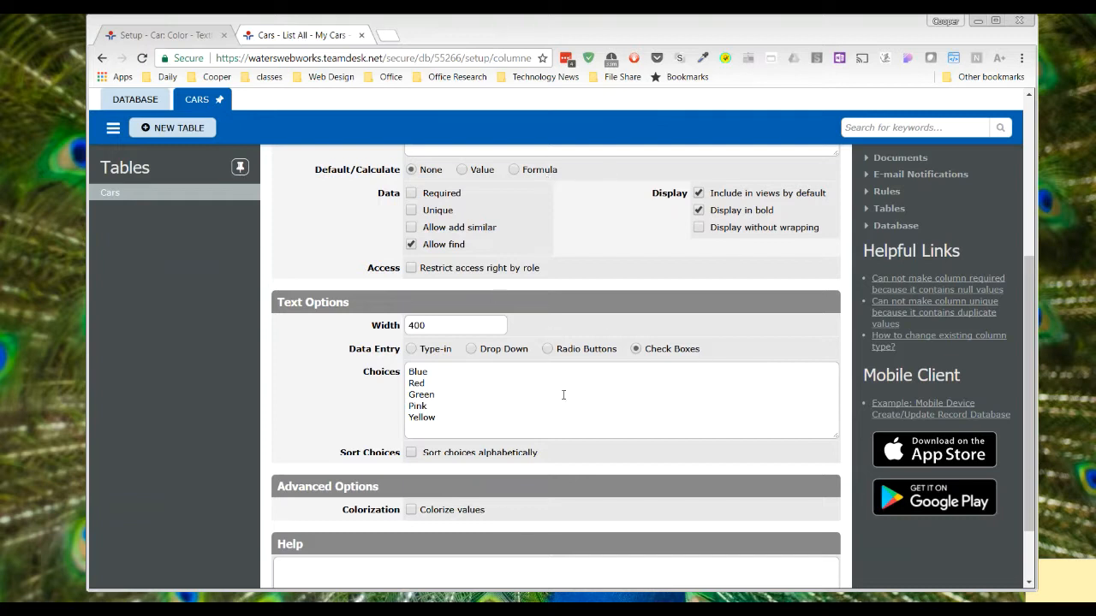
pyautogui.click(472, 350)
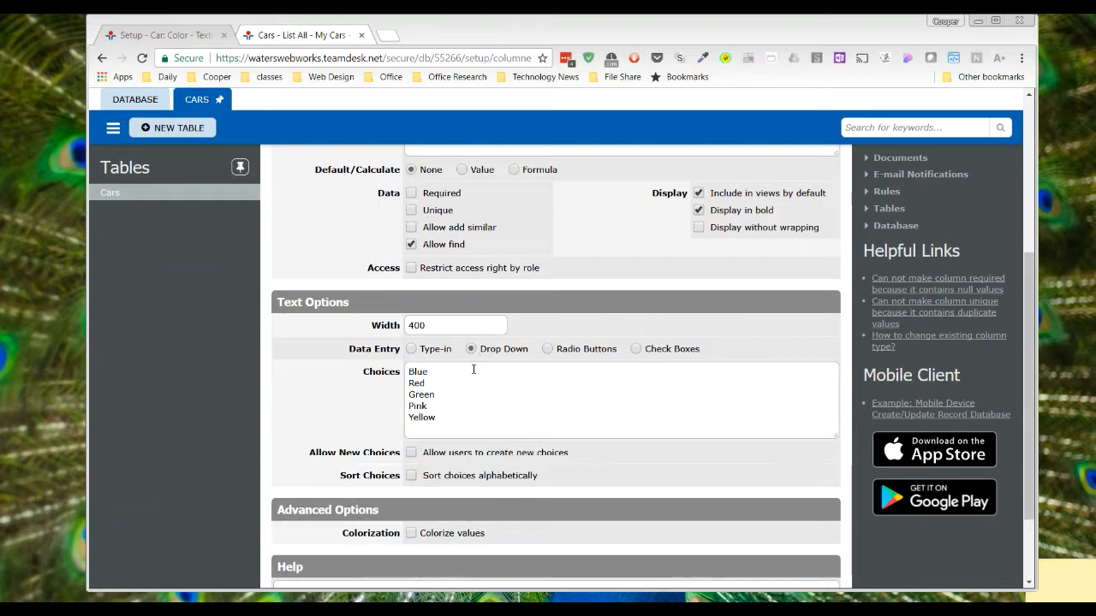
pyautogui.scroll(-1, 550, 417)
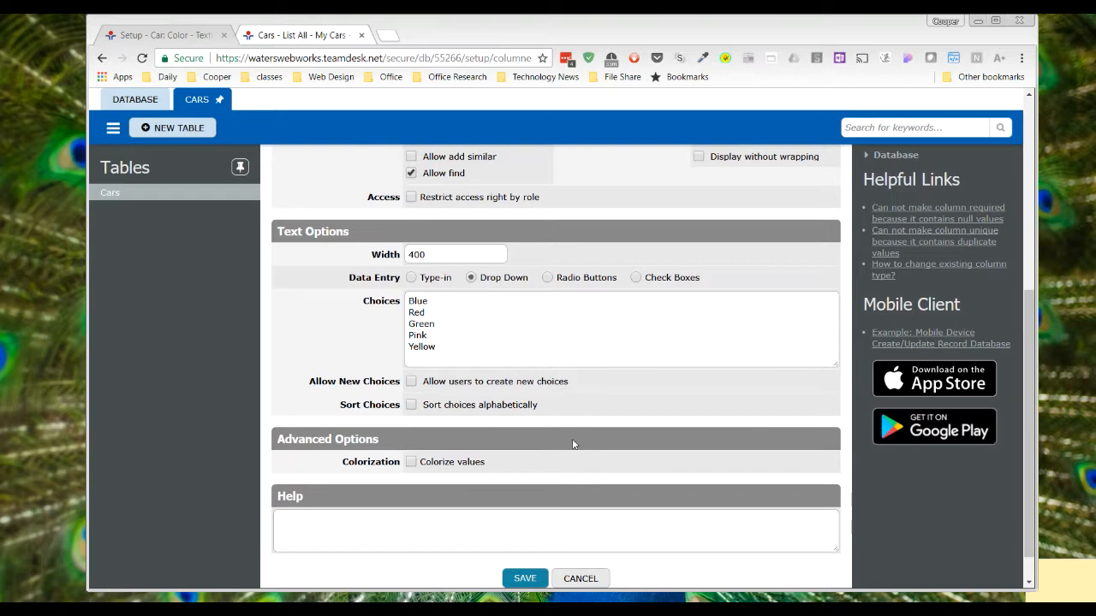
pyautogui.scroll(-1, 569, 400)
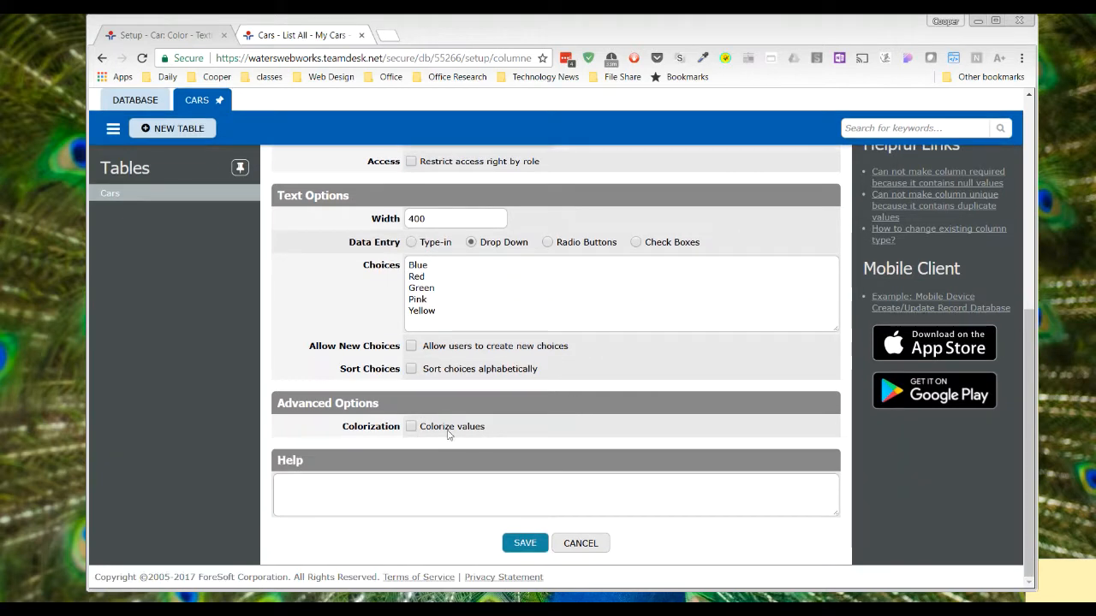
# Enable value colorization for the Color column and add a rule giving values containing Blue the color #3333FF
pyautogui.click(411, 426)
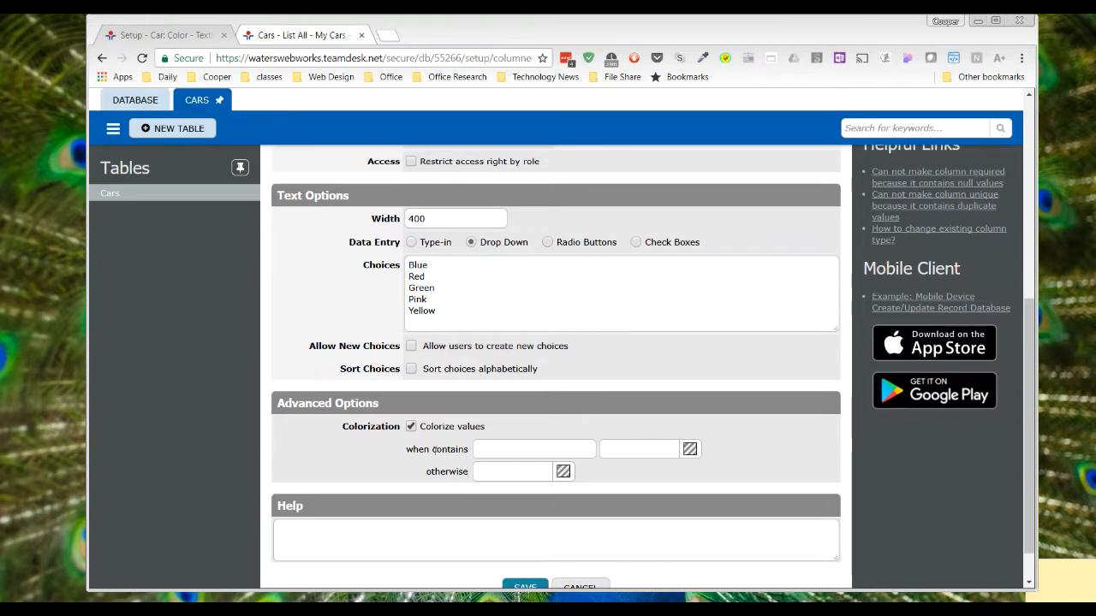
pyautogui.click(523, 450)
pyautogui.write('red')
pyautogui.moveTo(505, 450); pyautogui.dragTo(475, 448)
pyautogui.write('b')
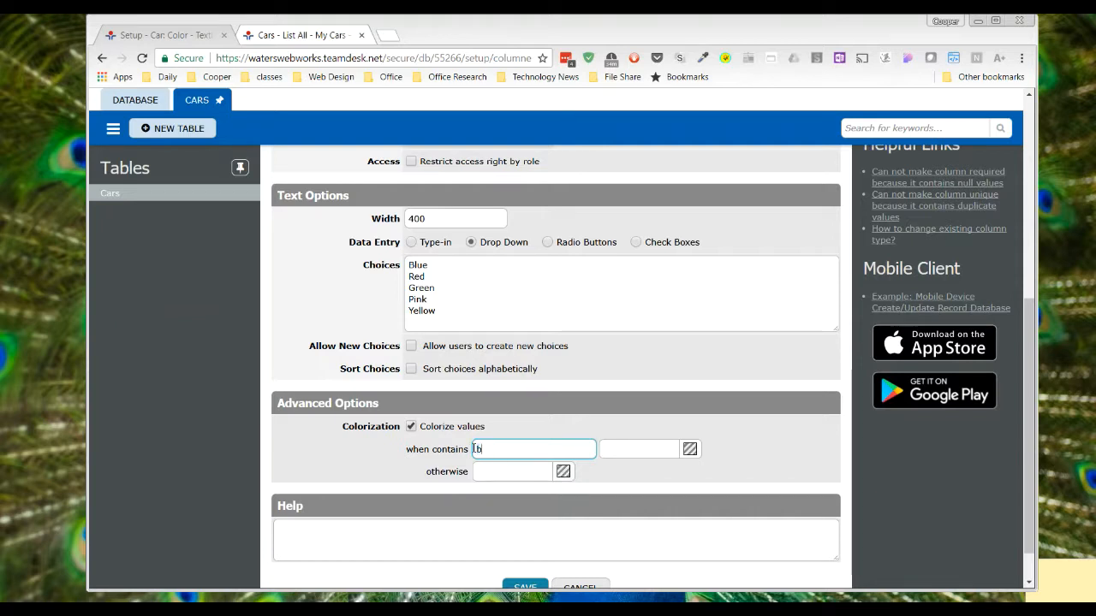
pyautogui.write('lue')
pyautogui.press('Tab')
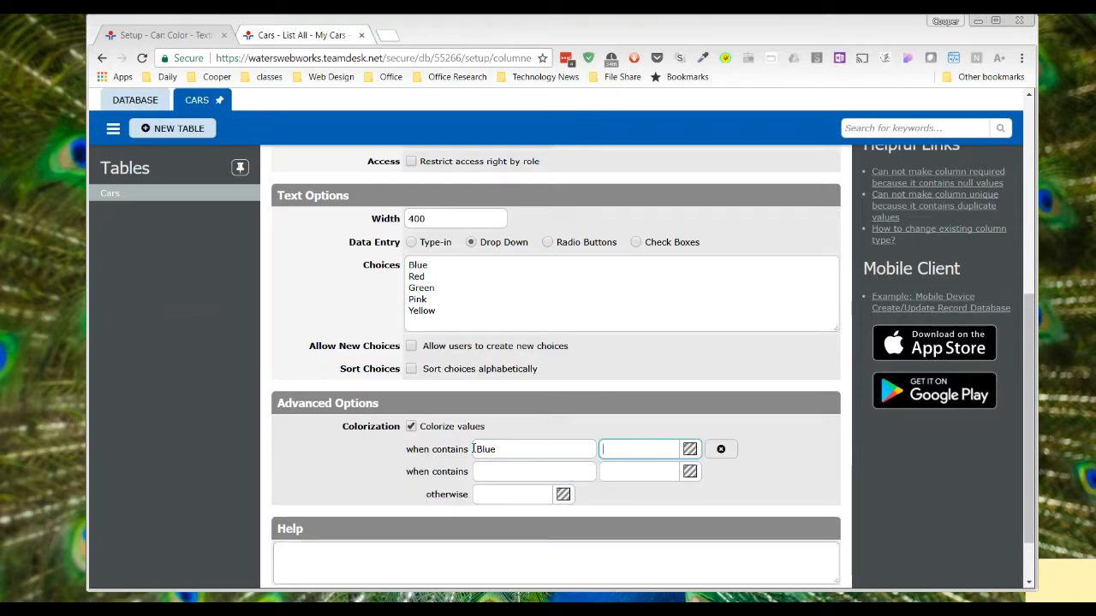
pyautogui.click(690, 449)
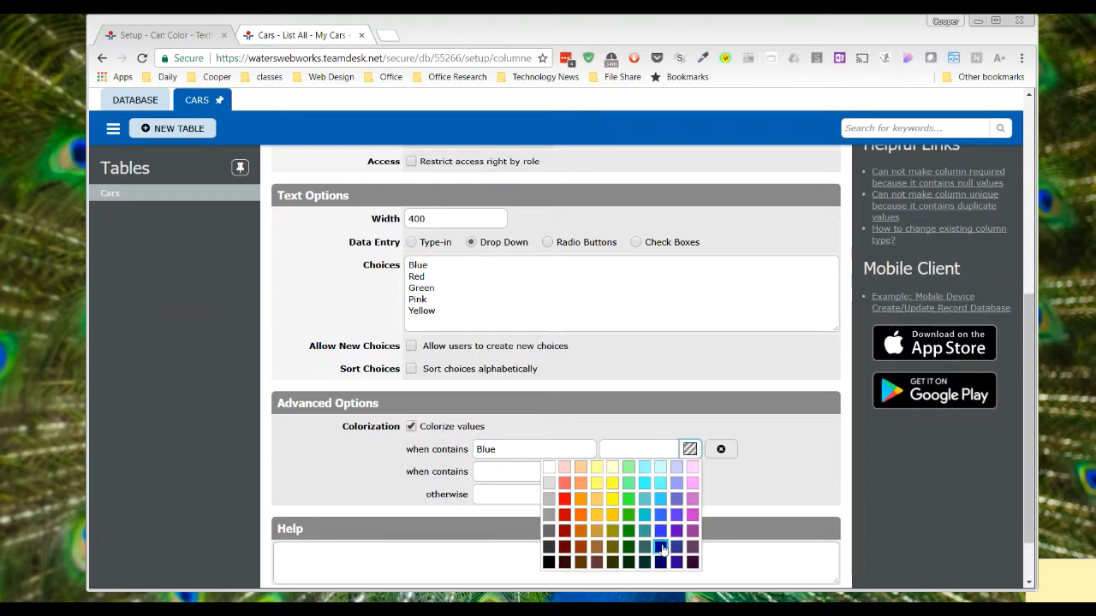
pyautogui.click(660, 515)
# Add a second colorization rule giving values containing Red the color #990000
pyautogui.click(529, 477)
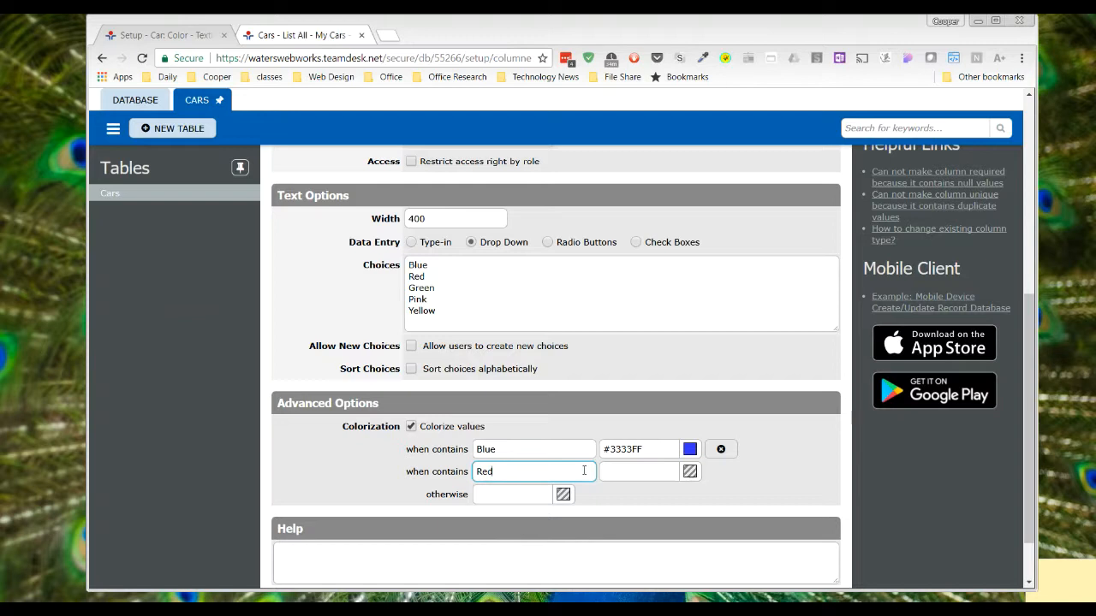
pyautogui.click(635, 472)
pyautogui.click(689, 471)
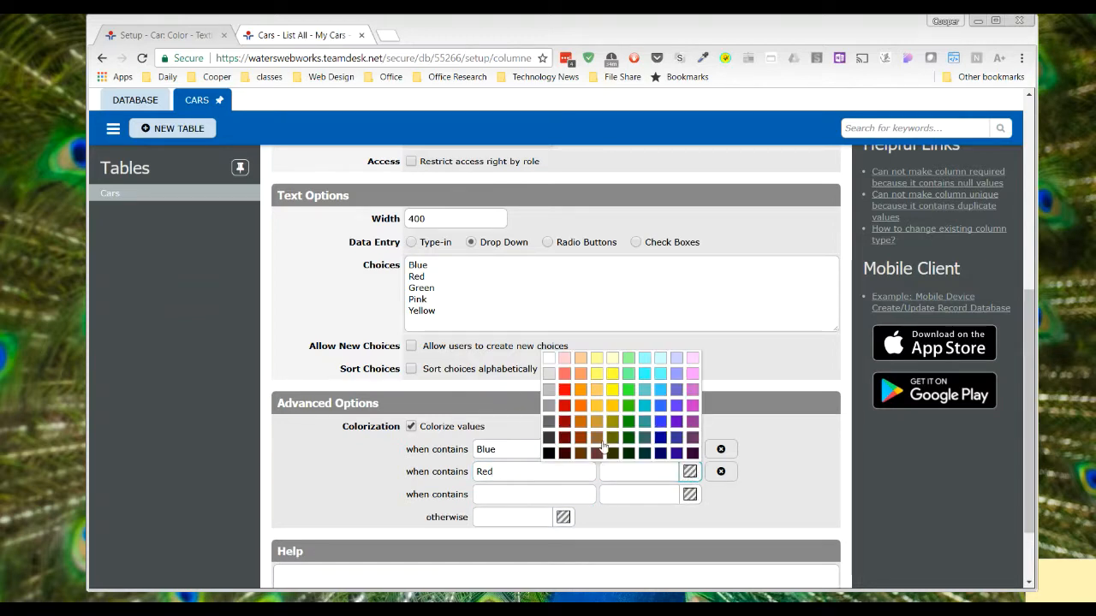
pyautogui.click(564, 423)
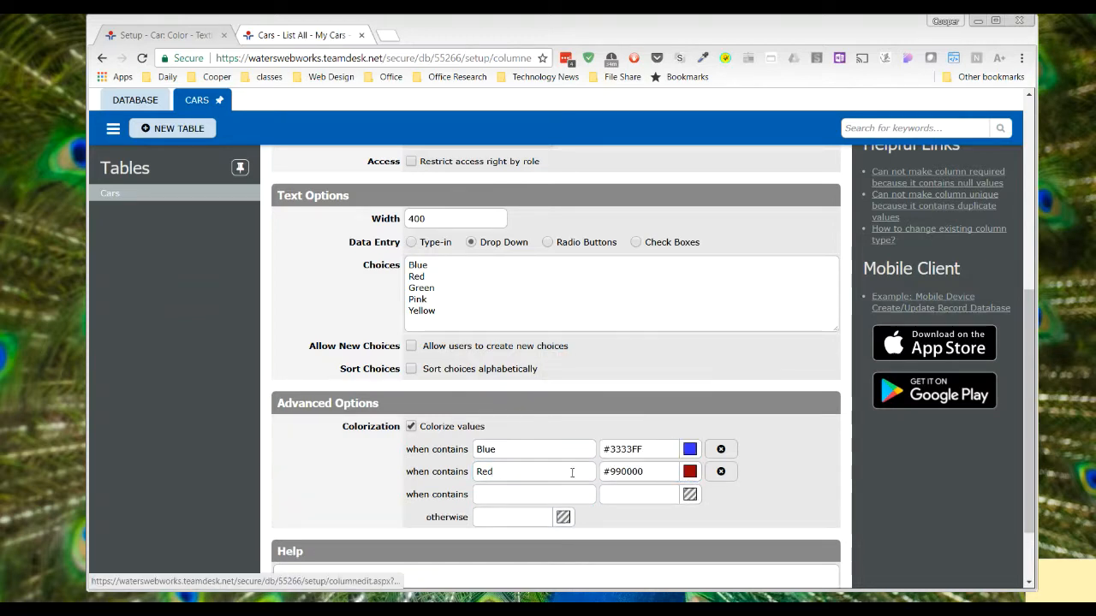
# Add a third rule giving values containing Green the color #009900, save the column, and return to the car list
pyautogui.click(522, 494)
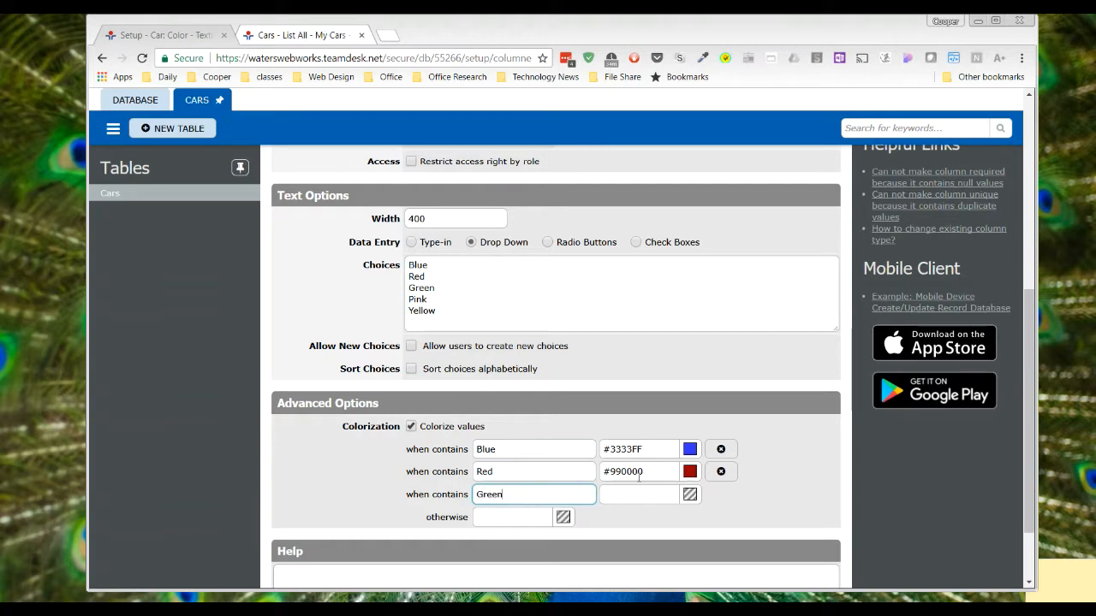
pyautogui.click(689, 494)
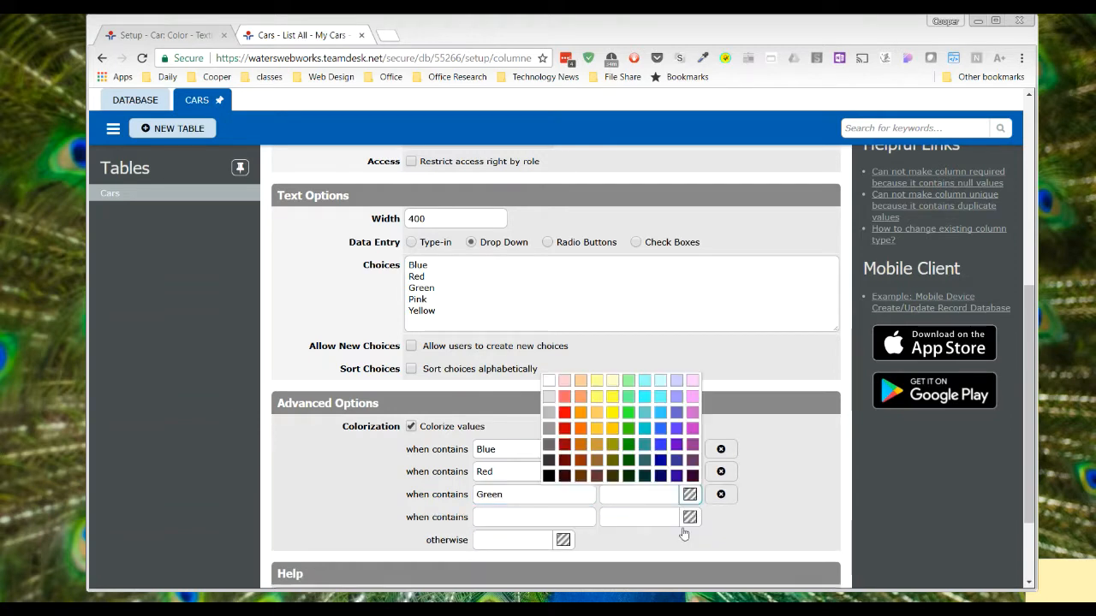
pyautogui.click(630, 444)
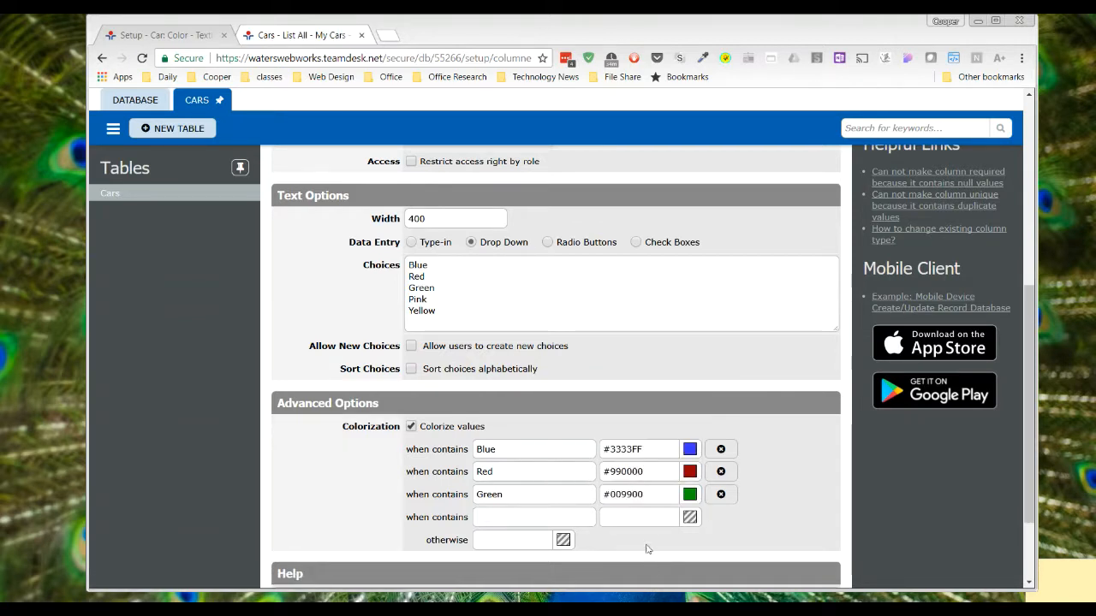
pyautogui.scroll(-2, 471, 351)
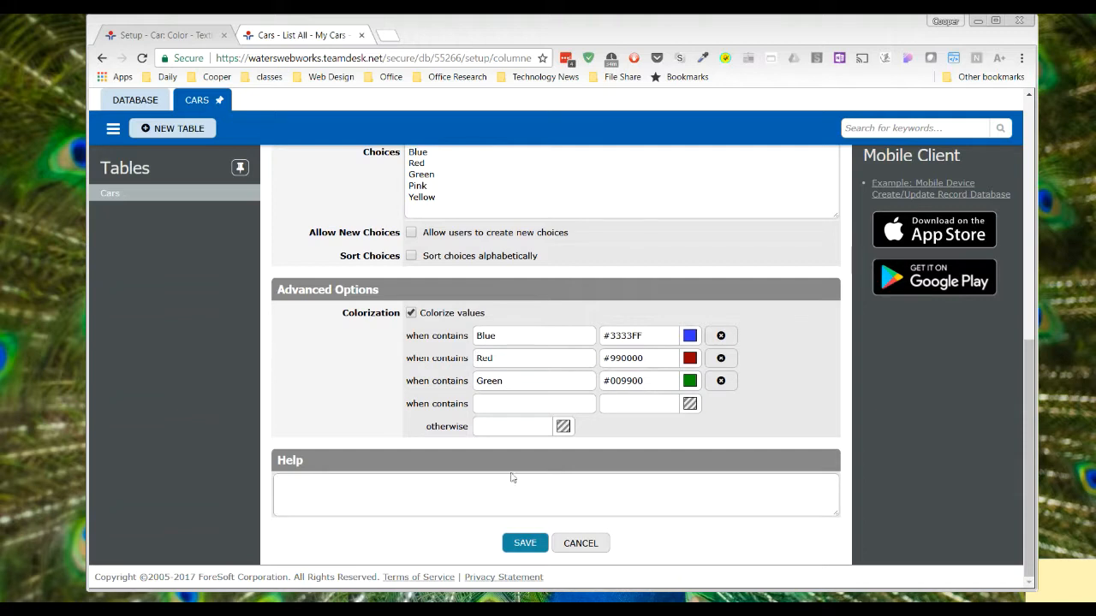
pyautogui.click(525, 541)
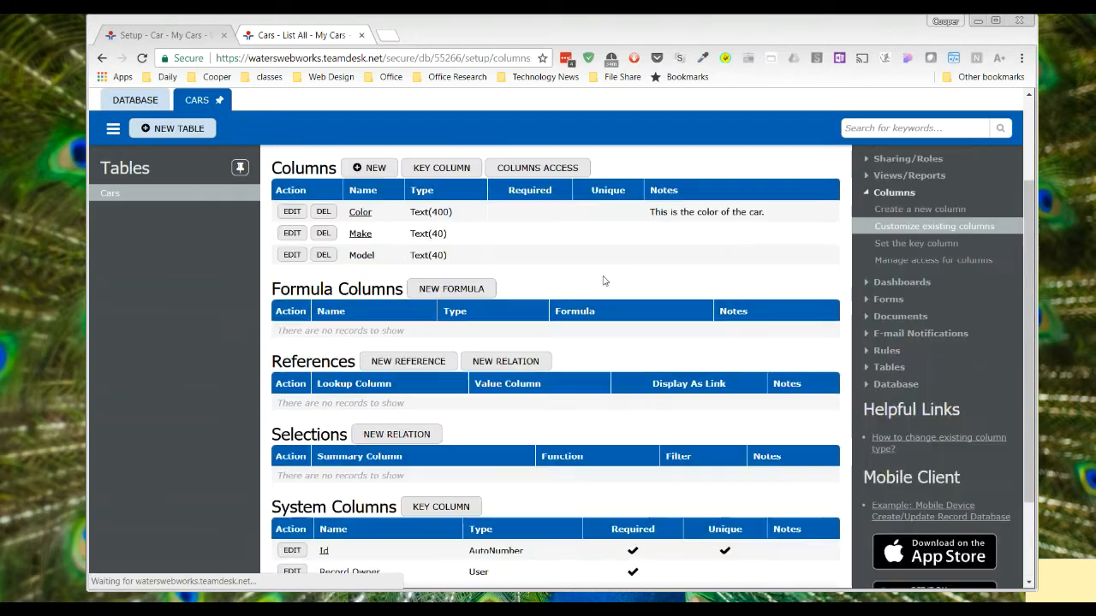
pyautogui.click(291, 35)
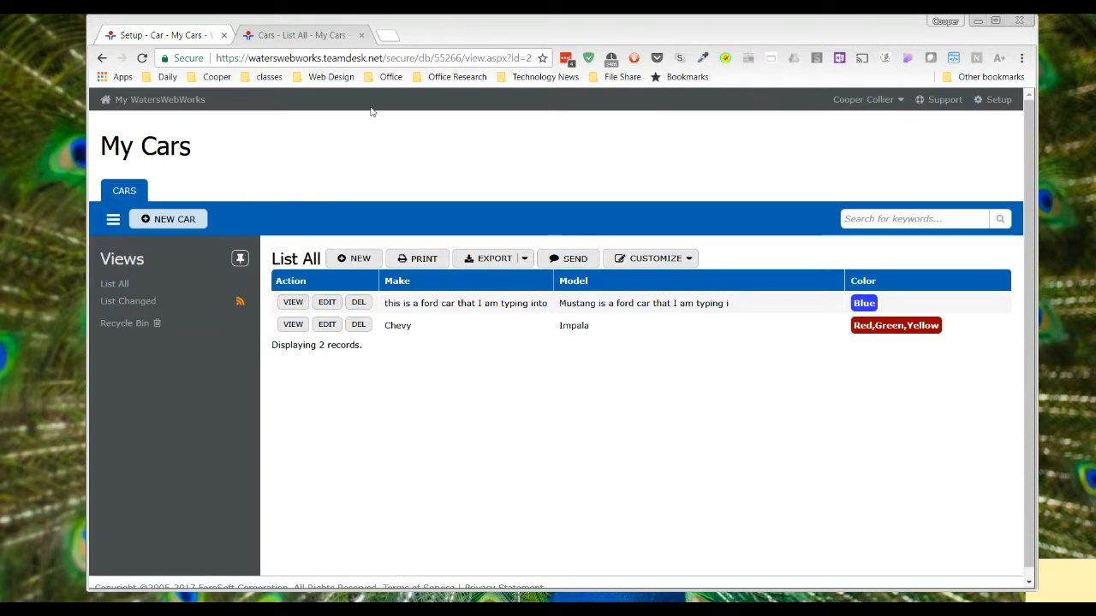
# Reopen the Color column's settings and compare its colorization rules and choice options with the colored values in the car list
pyautogui.click(182, 40)
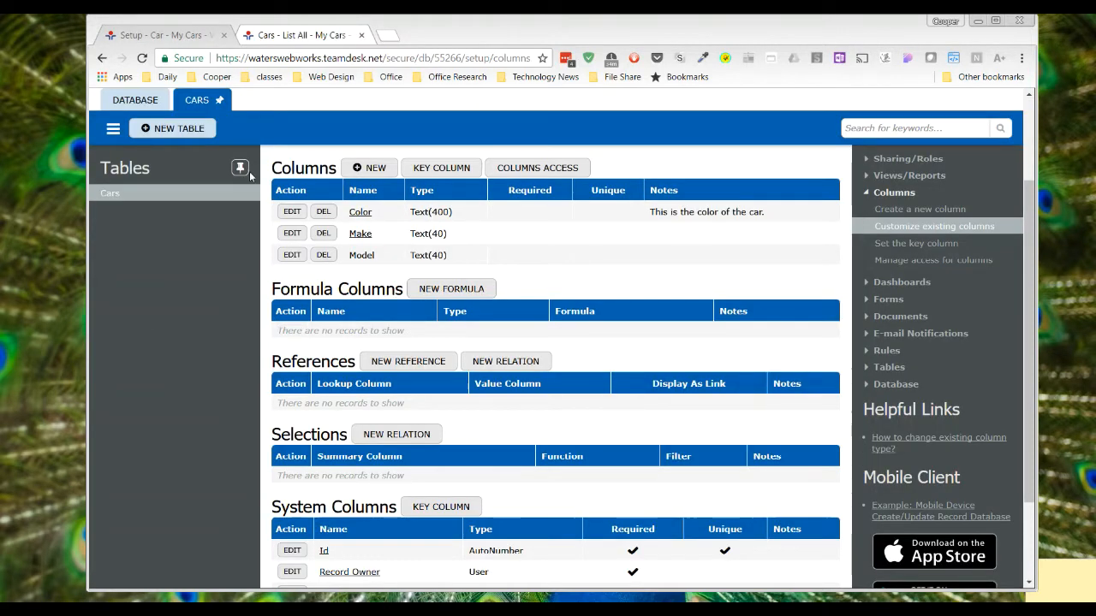
pyautogui.click(291, 213)
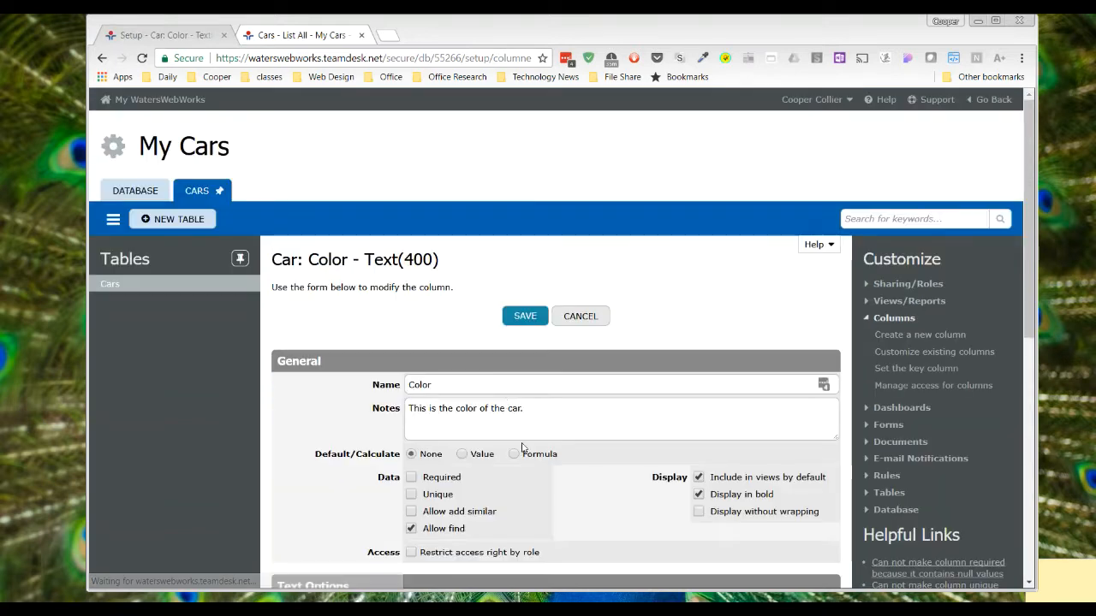
pyautogui.scroll(-5, 522, 449)
pyautogui.scroll(-1, 522, 449)
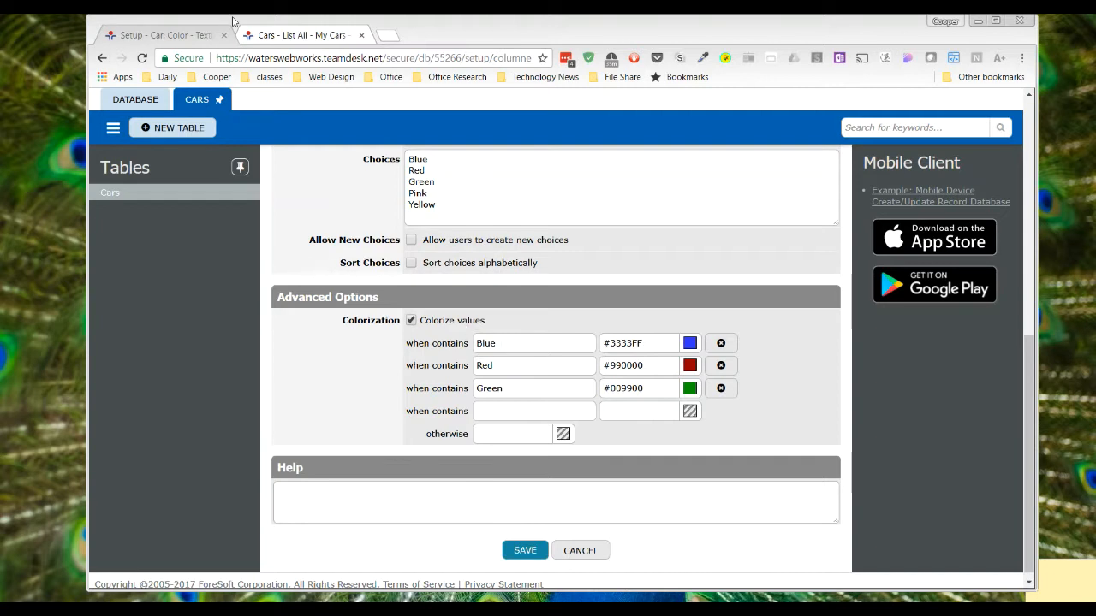
pyautogui.click(294, 36)
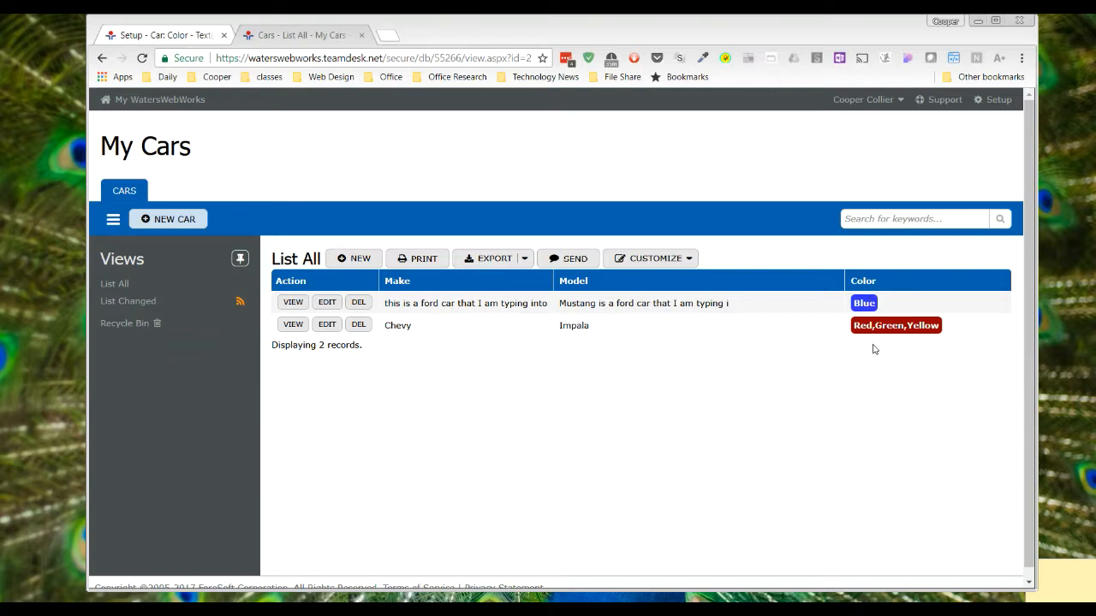
pyautogui.click(158, 35)
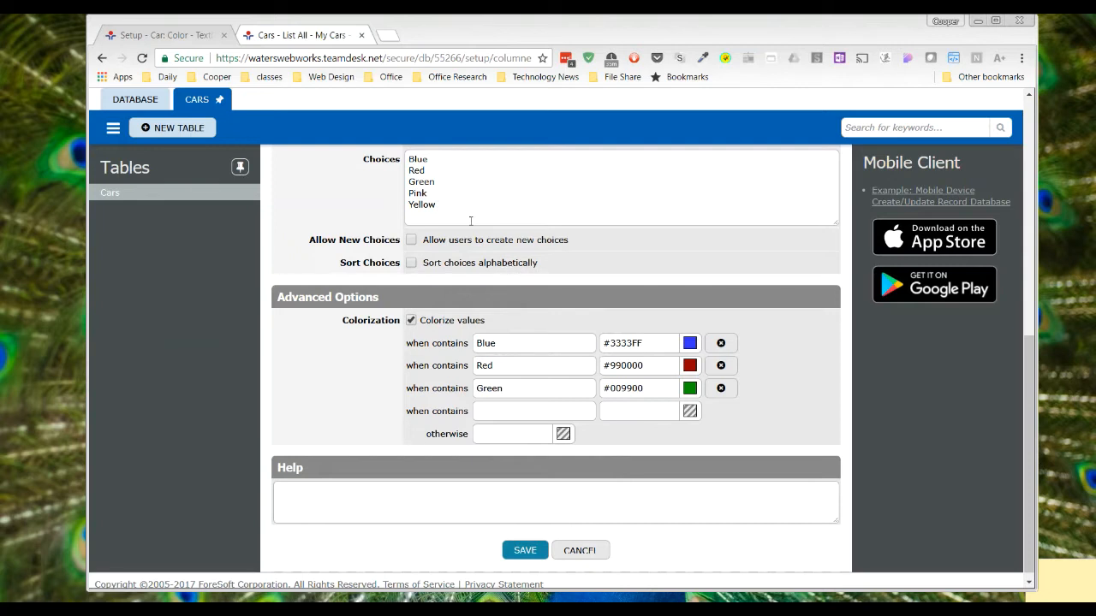
pyautogui.click(411, 241)
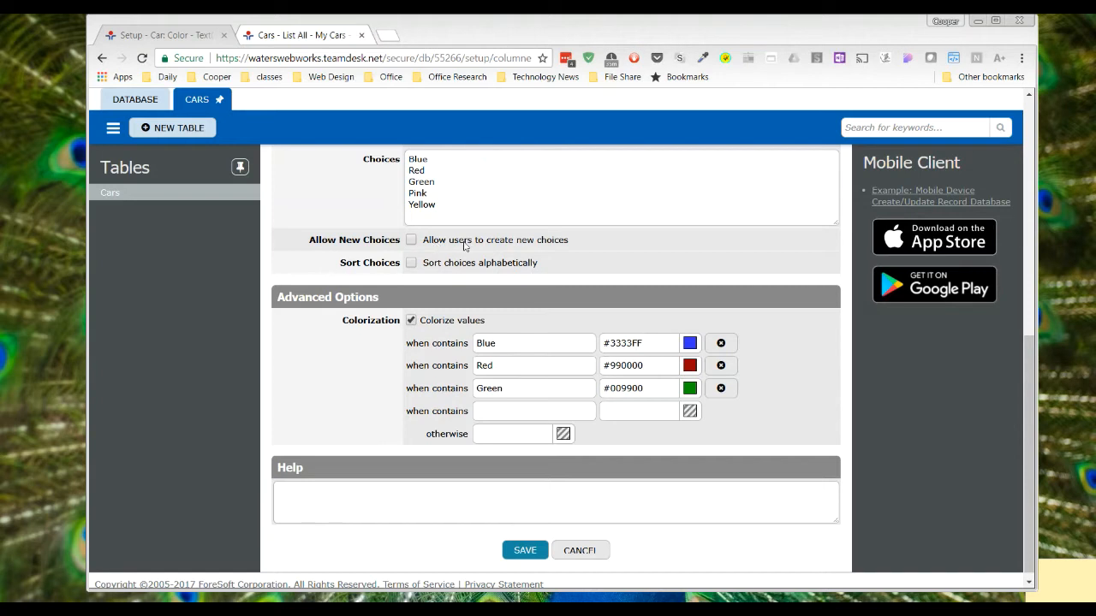
pyautogui.scroll(3, 655, 336)
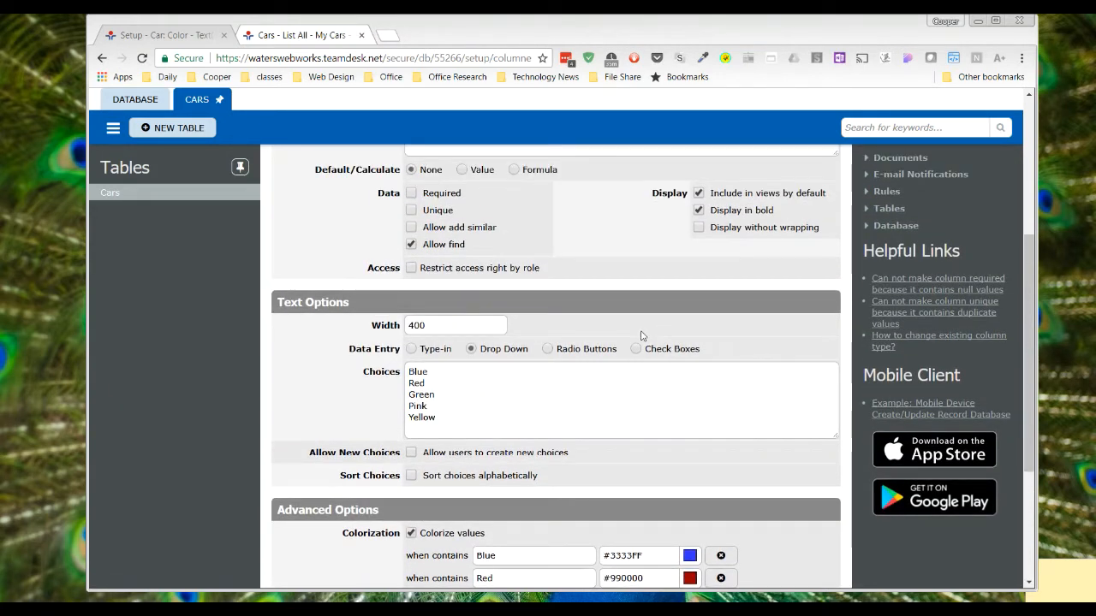
pyautogui.scroll(2, 646, 310)
pyautogui.scroll(2, 604, 325)
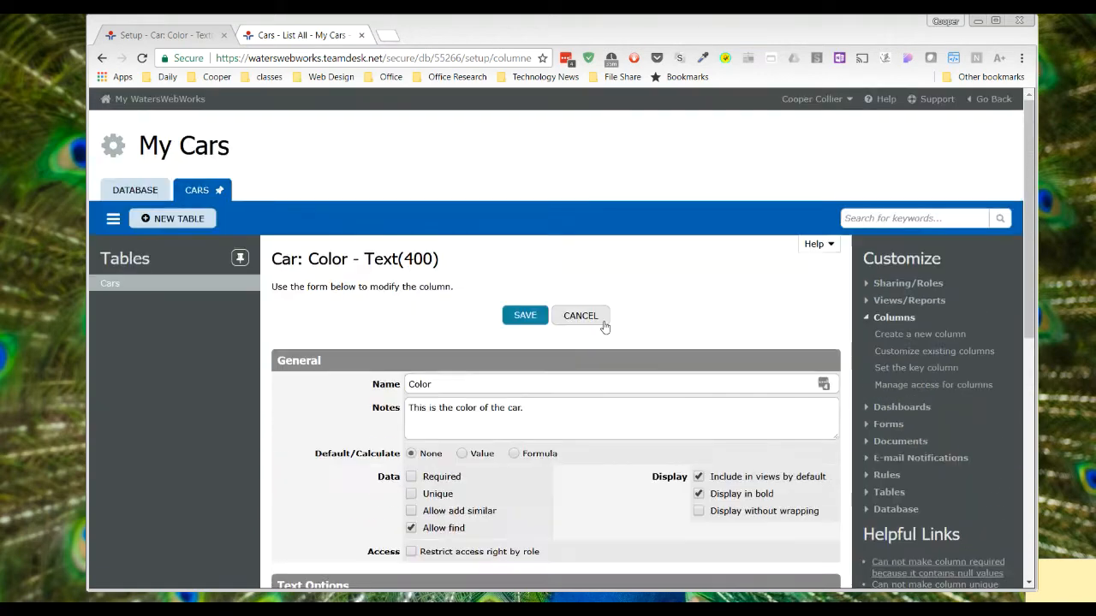
# Review the Color column's general, text and colorization settings once more, and save the column
pyautogui.scroll(-4, 648, 294)
pyautogui.scroll(4, 634, 313)
pyautogui.scroll(-5, 631, 317)
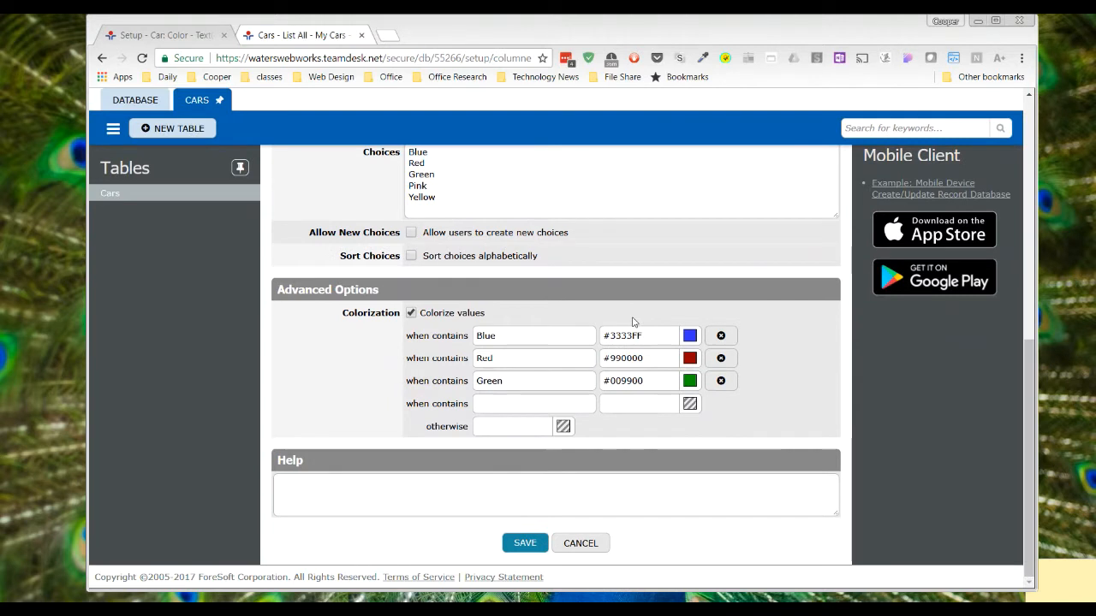
pyautogui.scroll(4, 638, 369)
pyautogui.scroll(3, 638, 370)
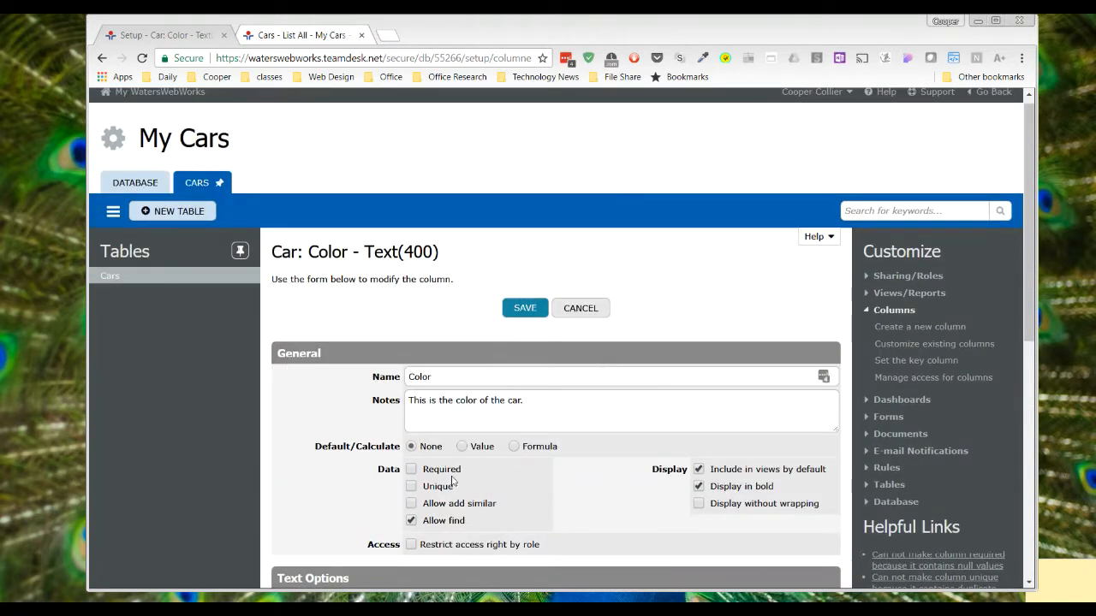
pyautogui.scroll(-7, 539, 428)
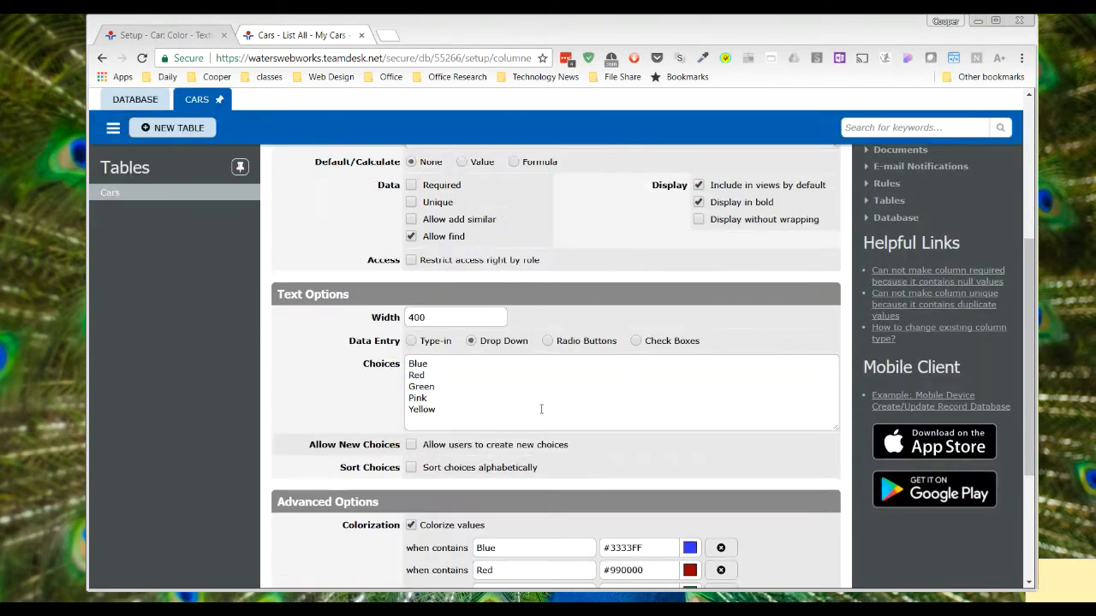
pyautogui.scroll(7, 540, 470)
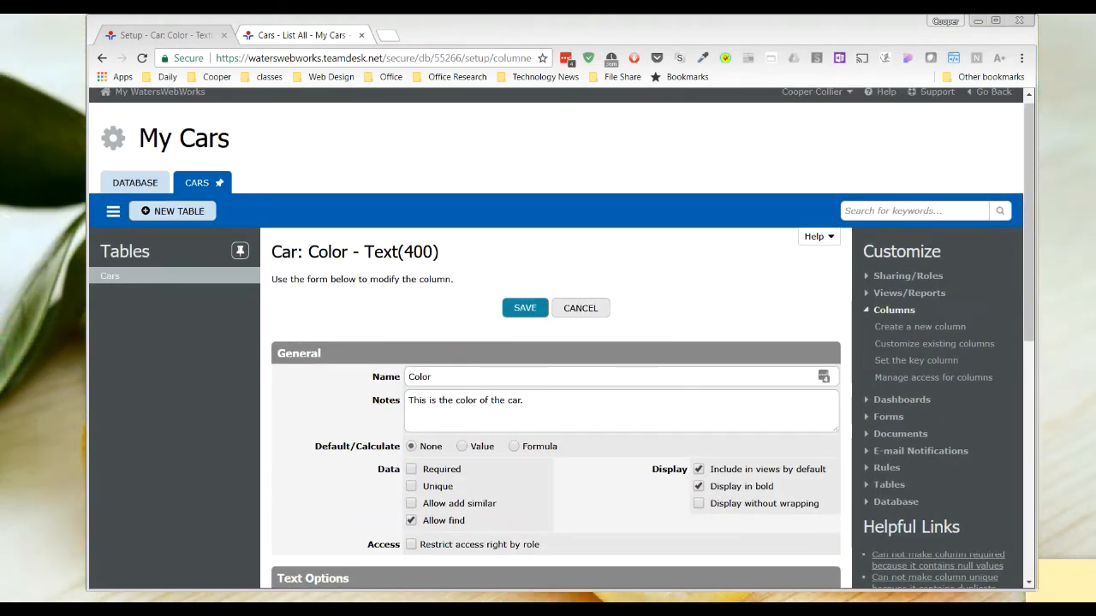
pyautogui.scroll(-7, 488, 314)
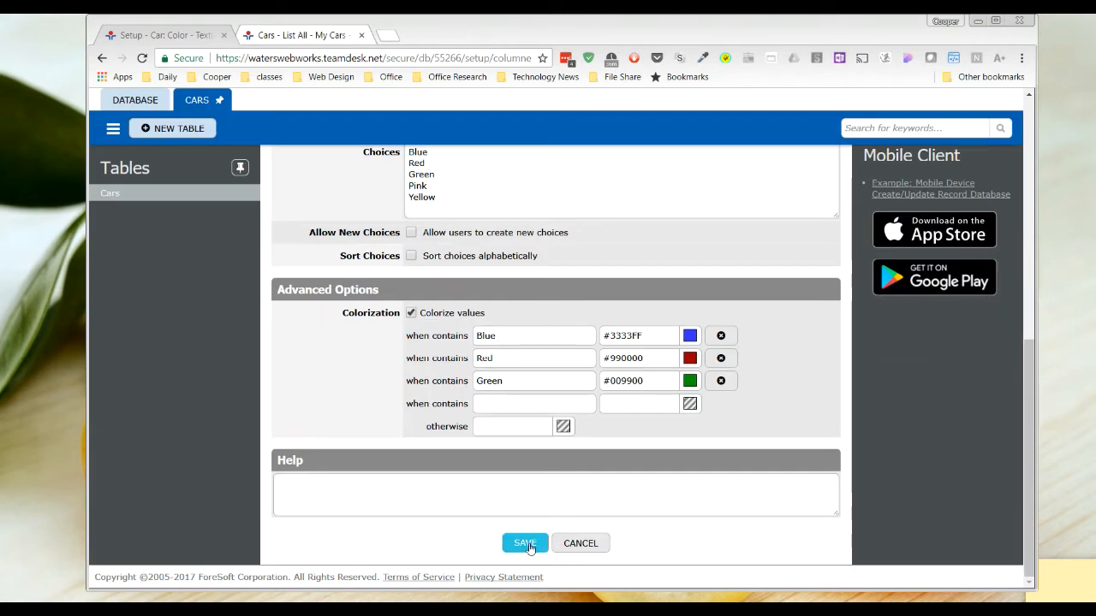
pyautogui.click(528, 547)
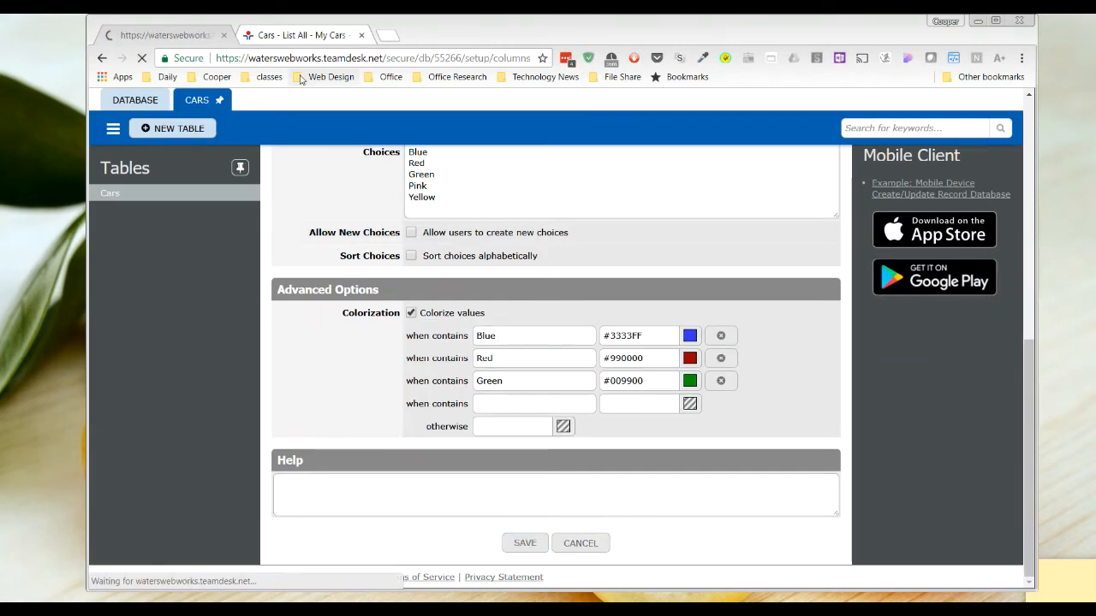